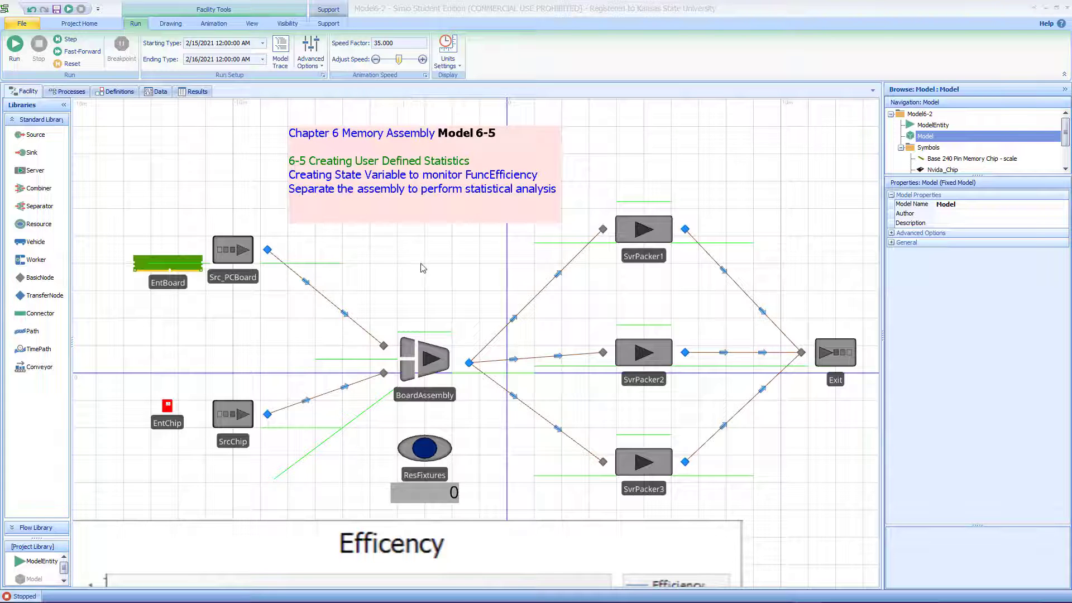
Pan the facility layout left to view the memory-assembly model.
drag(423, 268, 315, 266)
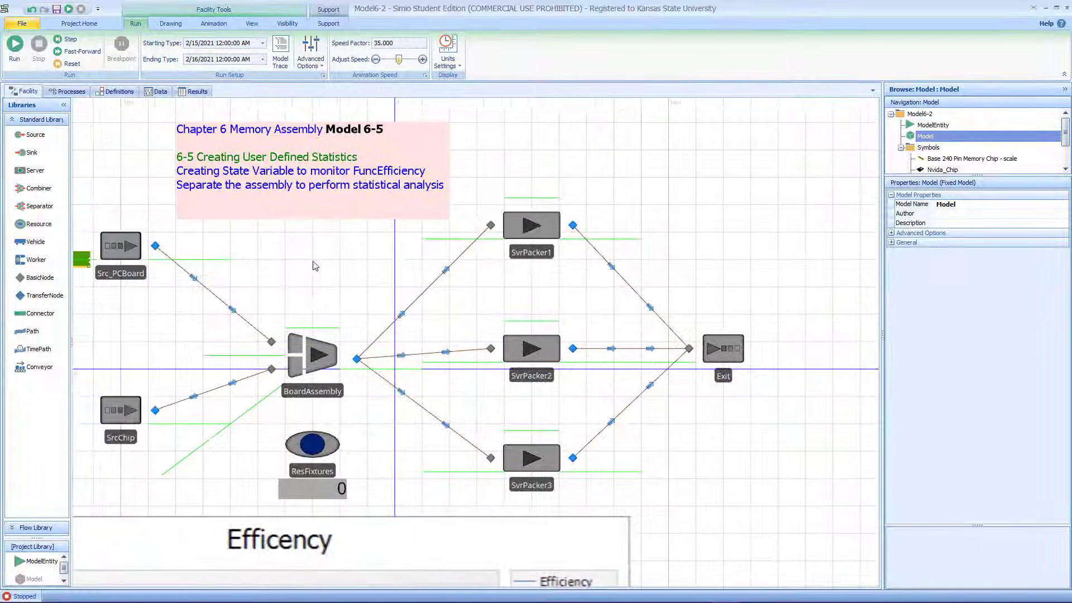
In Definitions > States, add a Real state variable named GStaEfficiency.
click(117, 94)
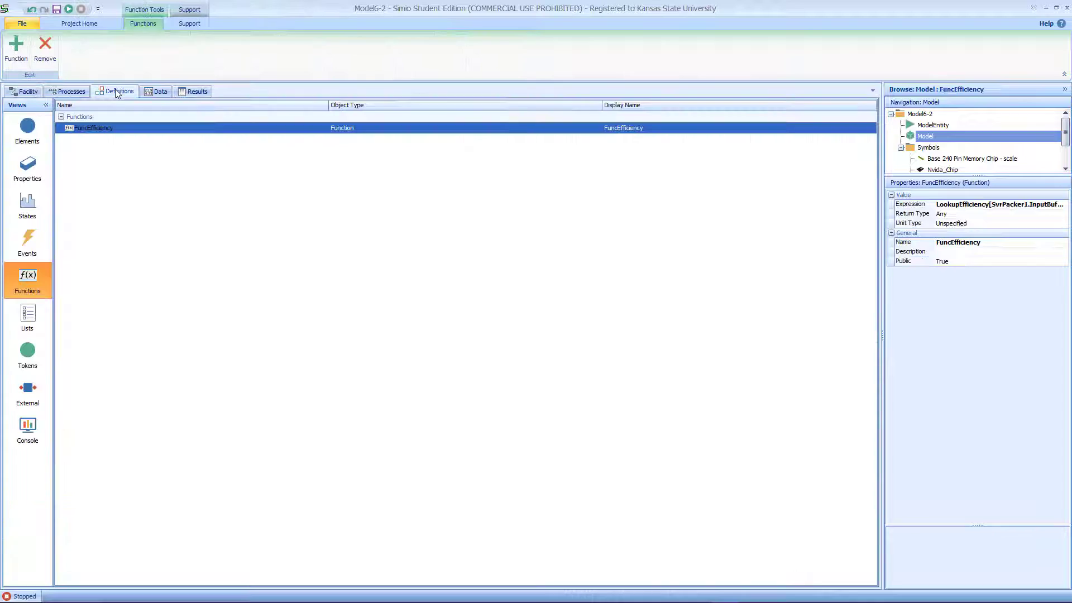
click(32, 215)
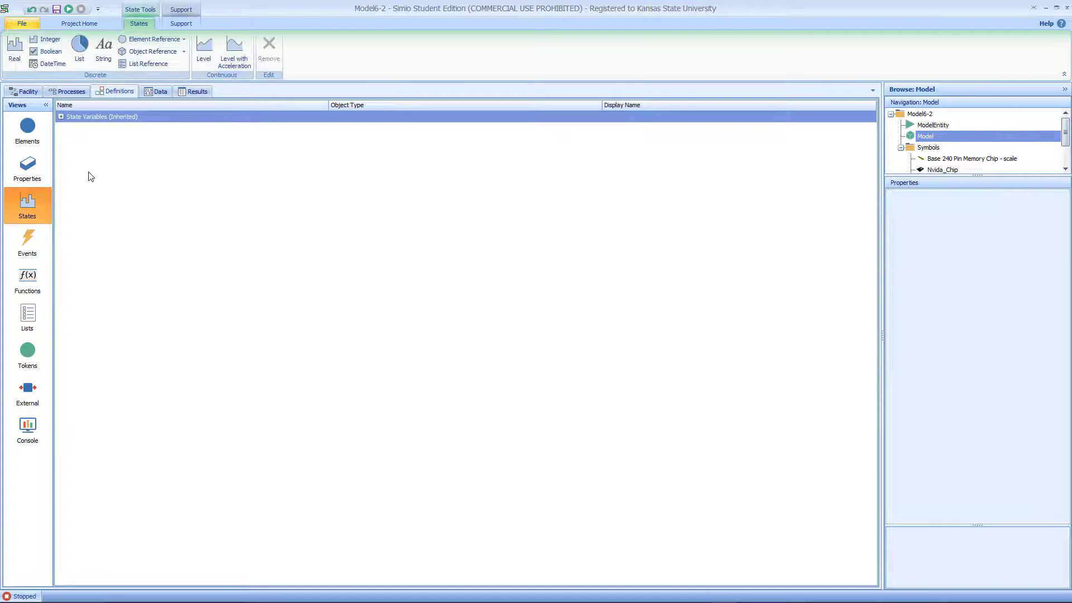
click(16, 56)
click(133, 144)
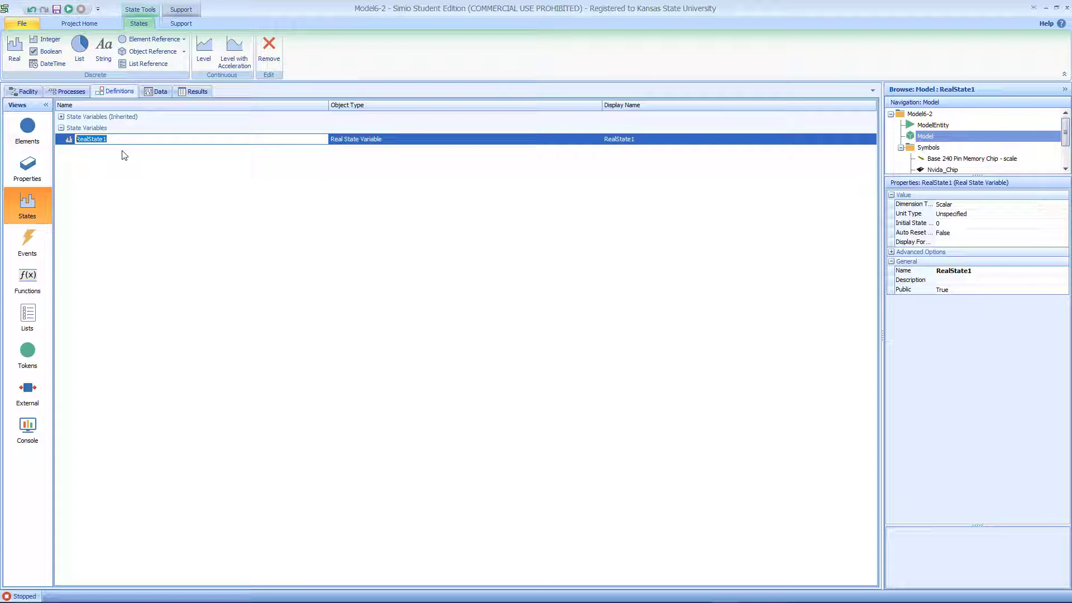
text(Sta)
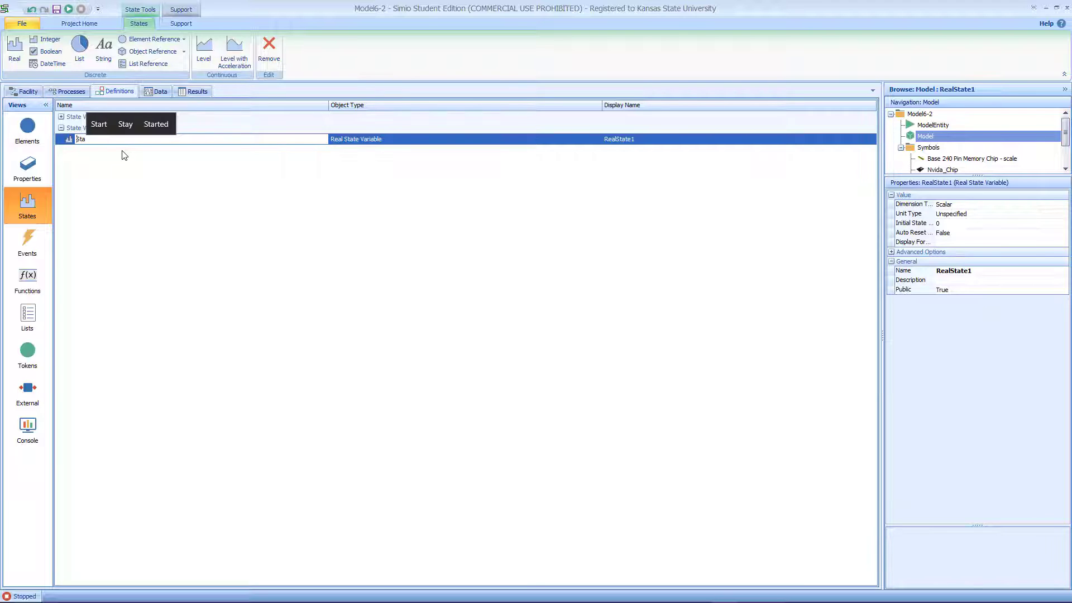
text(G)
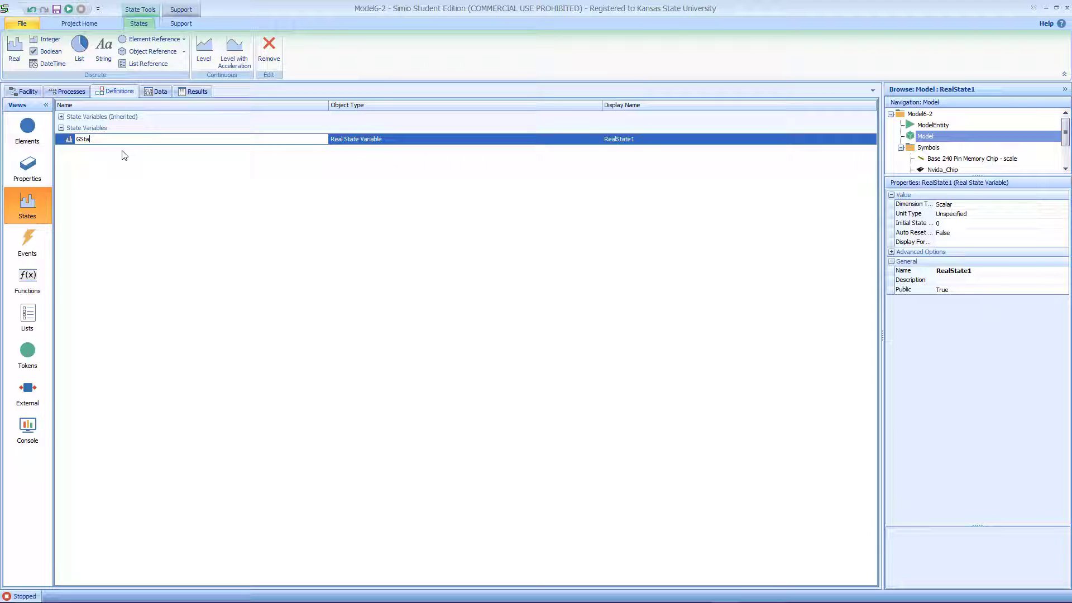
text(Eff)
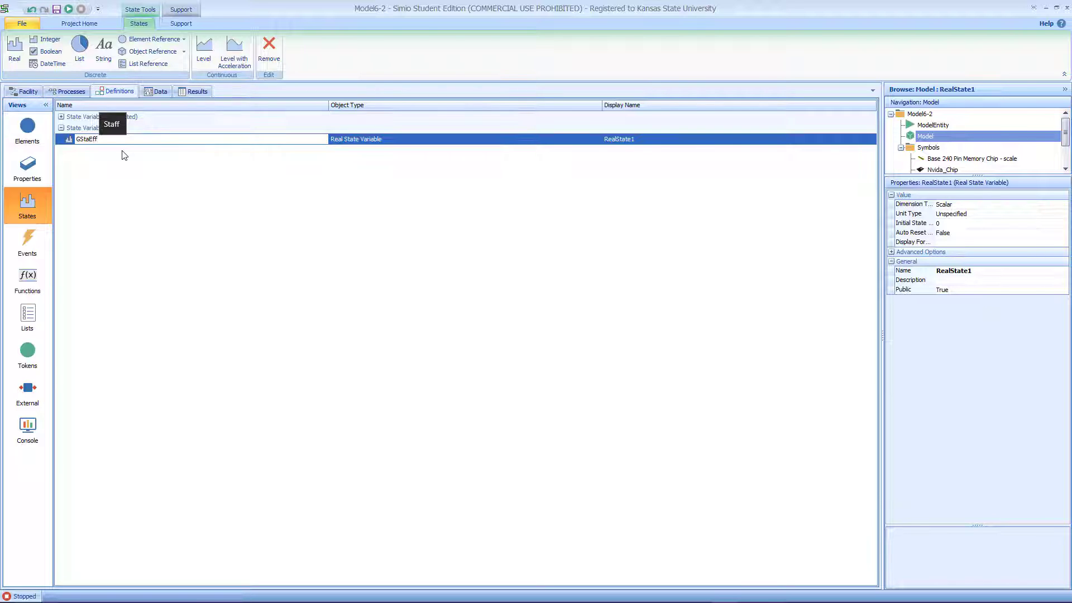
text(iciency)
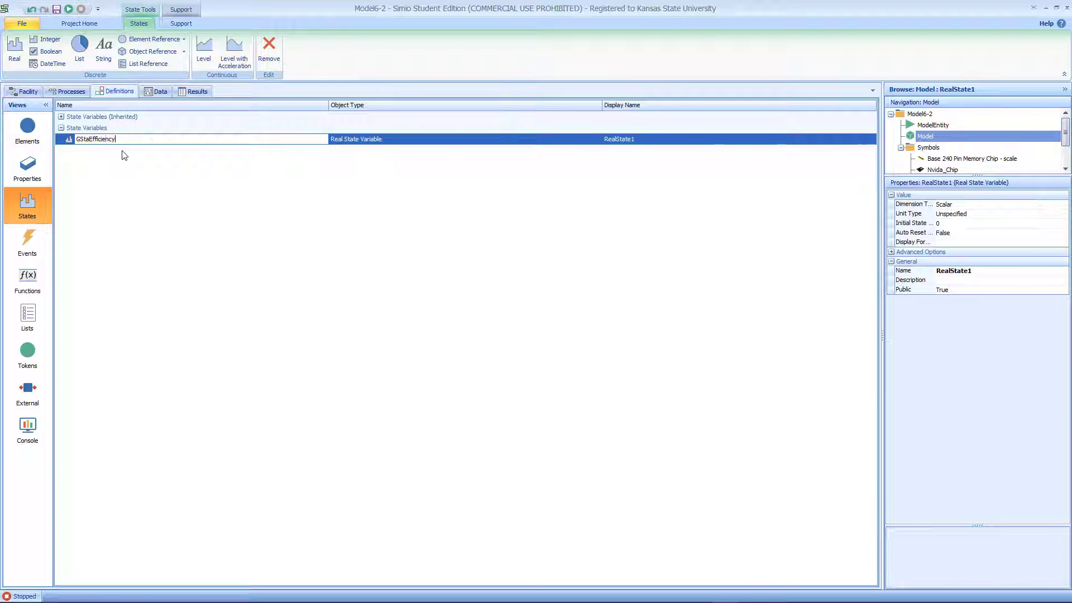
key(Return)
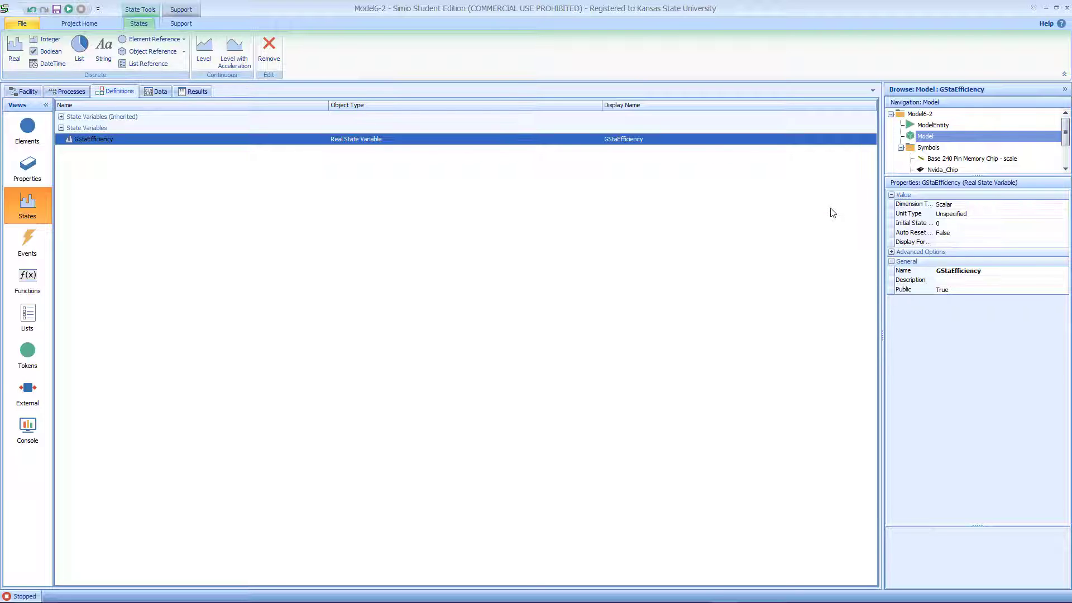
Select SvrPacker1 on the facility layout and widen the Properties panel to read full names.
click(29, 91)
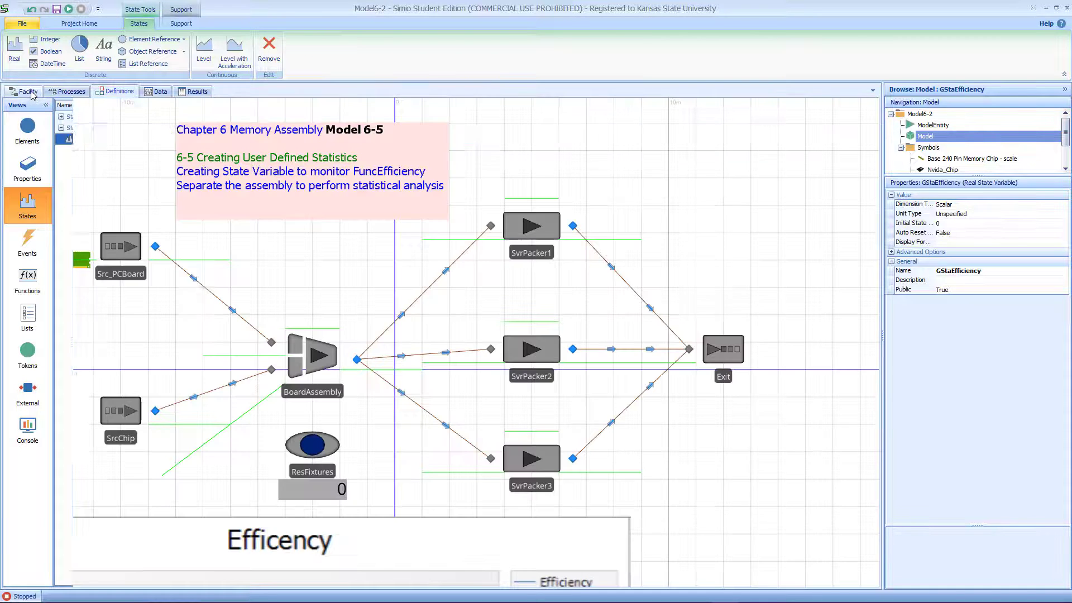
click(544, 240)
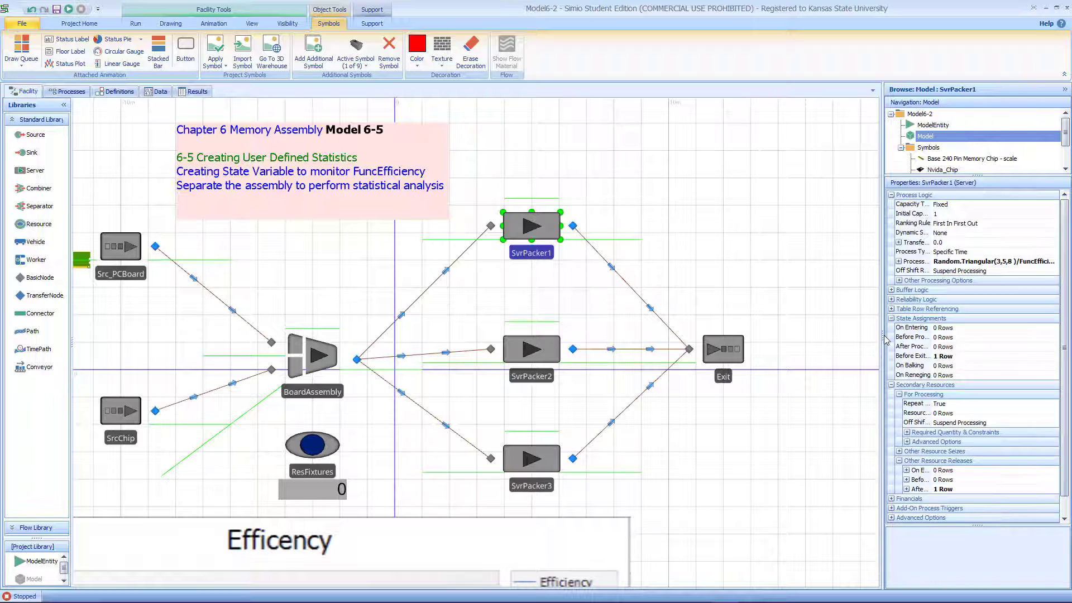
drag(885, 339, 801, 344)
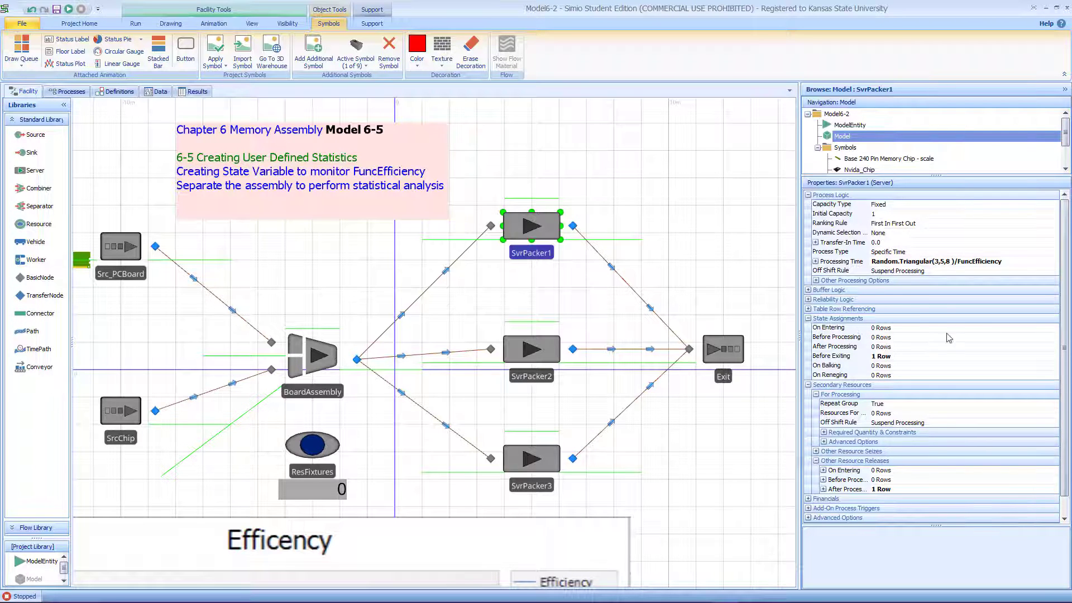
Add an On Entering state assignment to SvrPacker1 that targets GStaEfficiency.
click(1052, 329)
click(1054, 328)
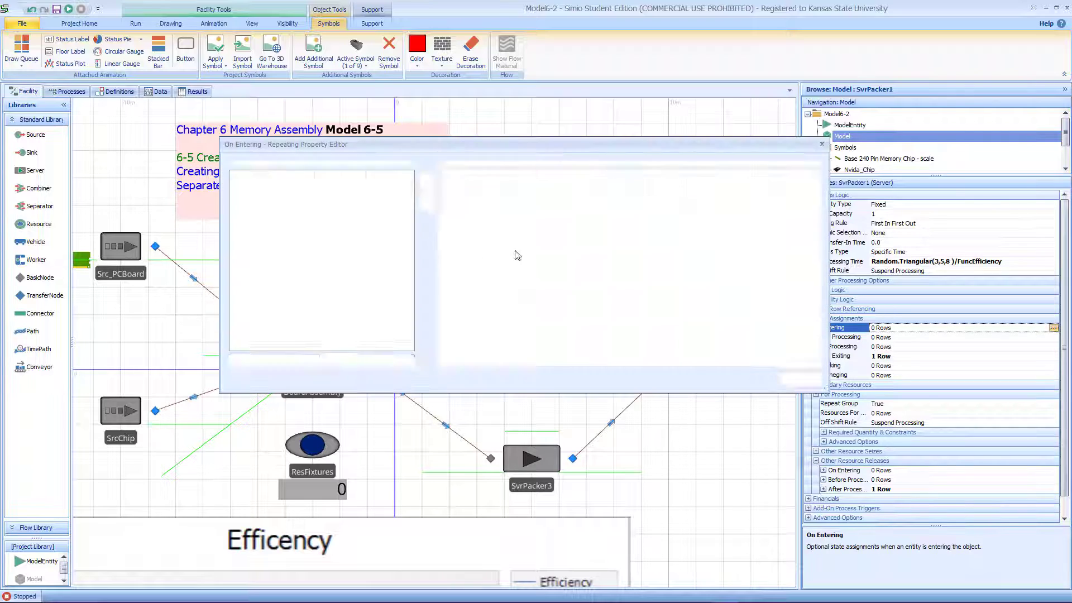
click(275, 361)
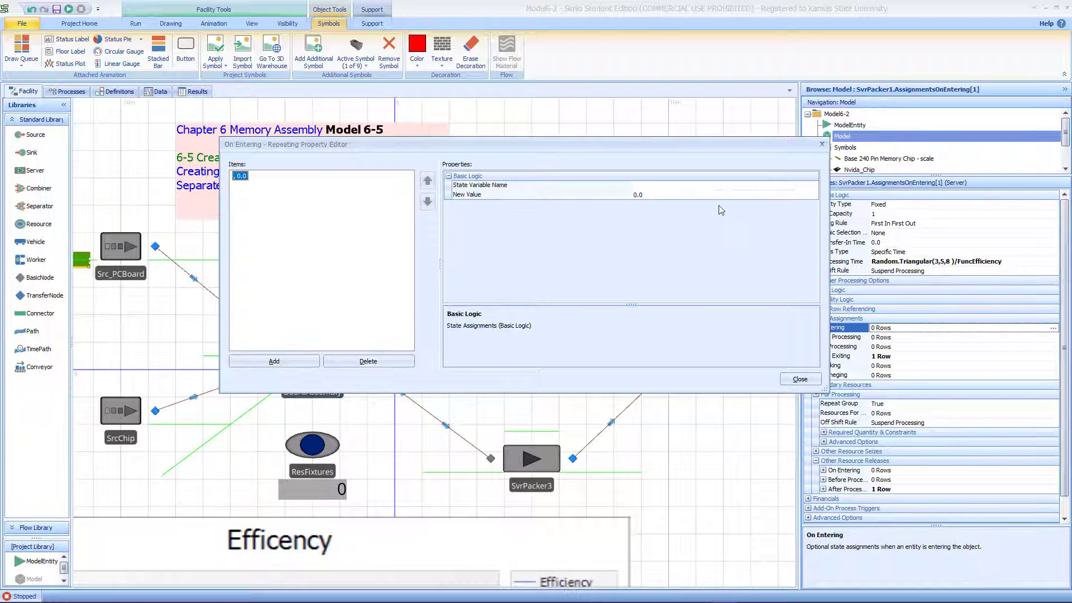
click(813, 189)
click(814, 188)
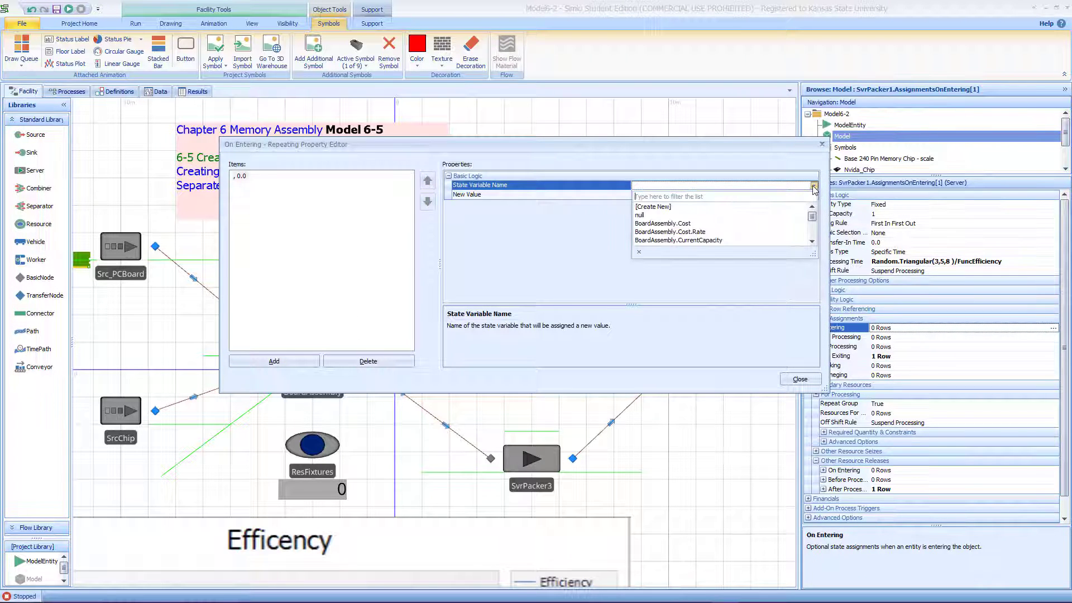
text(G)
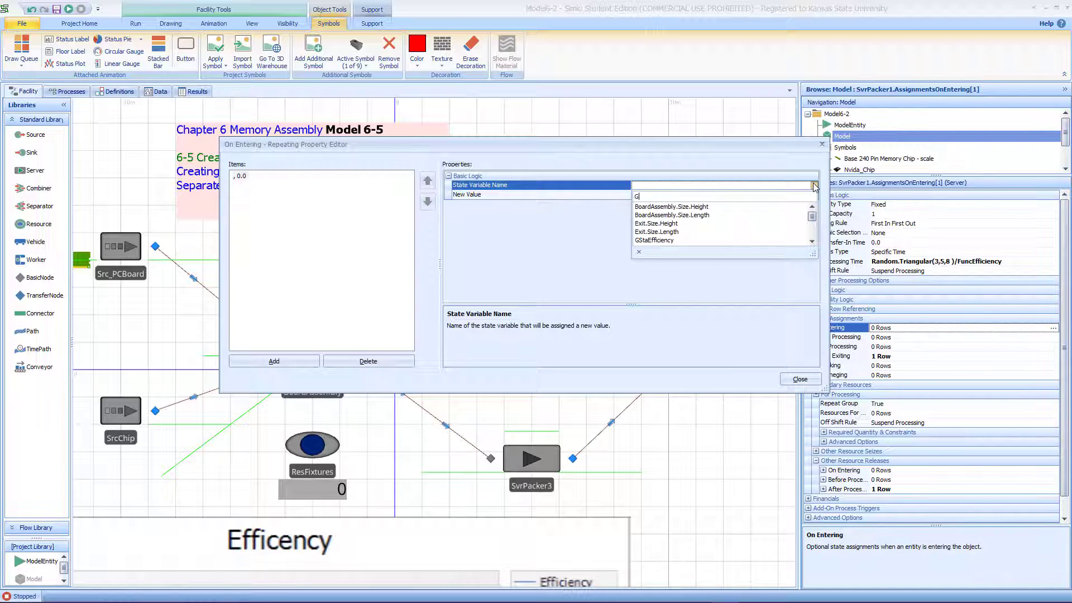
text(st)
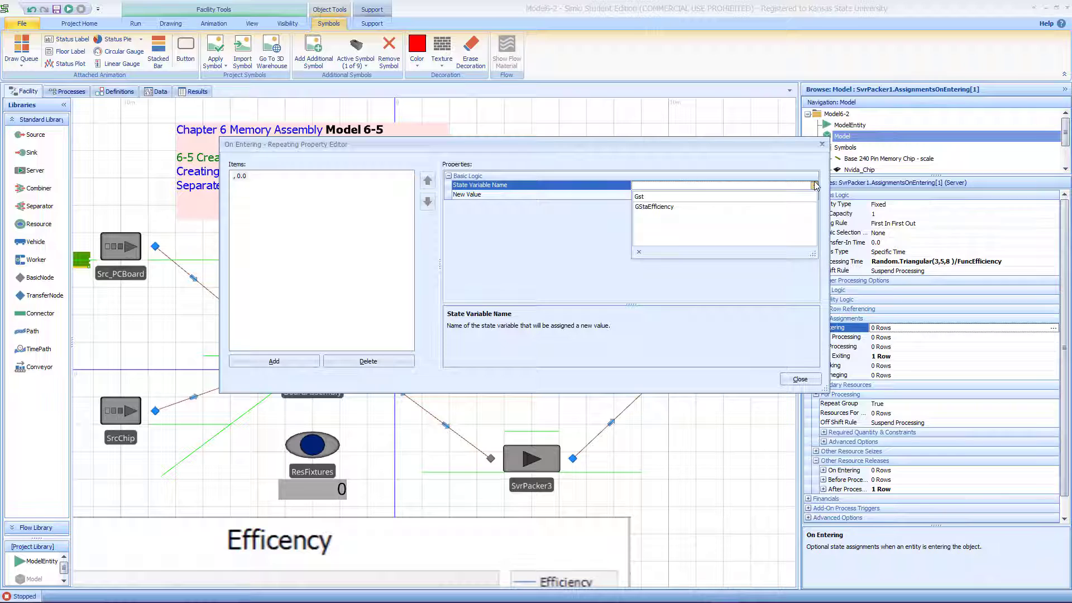
click(679, 208)
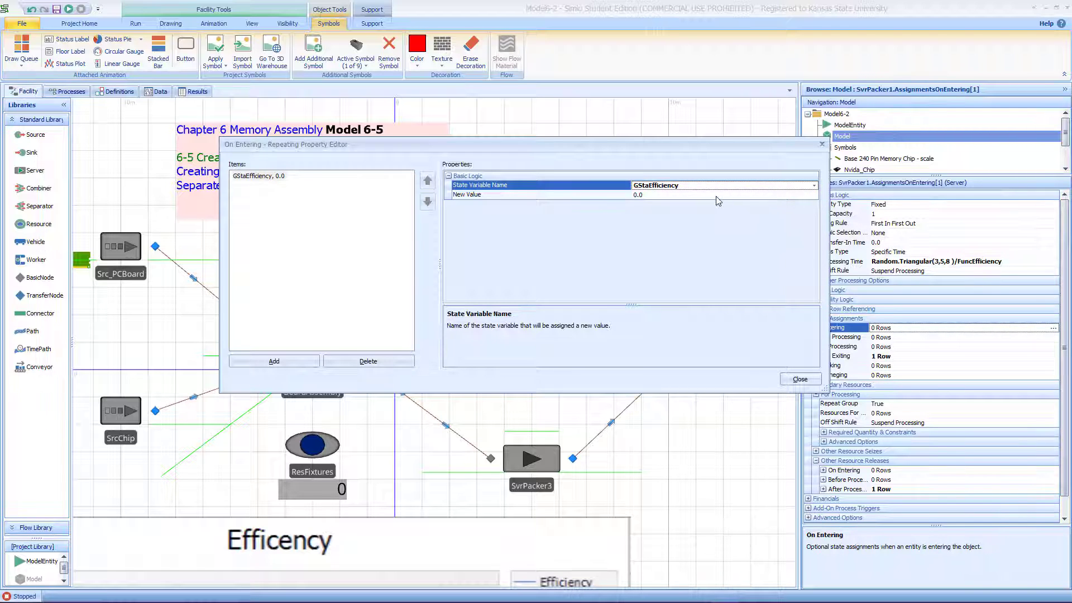
Set the assignment's new value to FuncEfficiency and close the assignments editor.
click(716, 196)
click(814, 195)
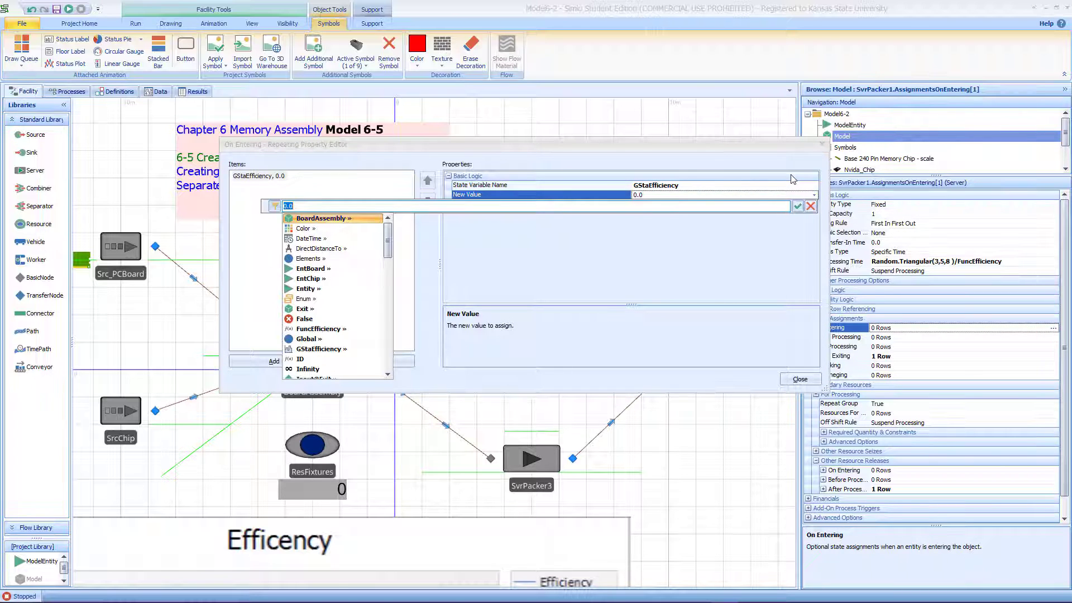
text(F)
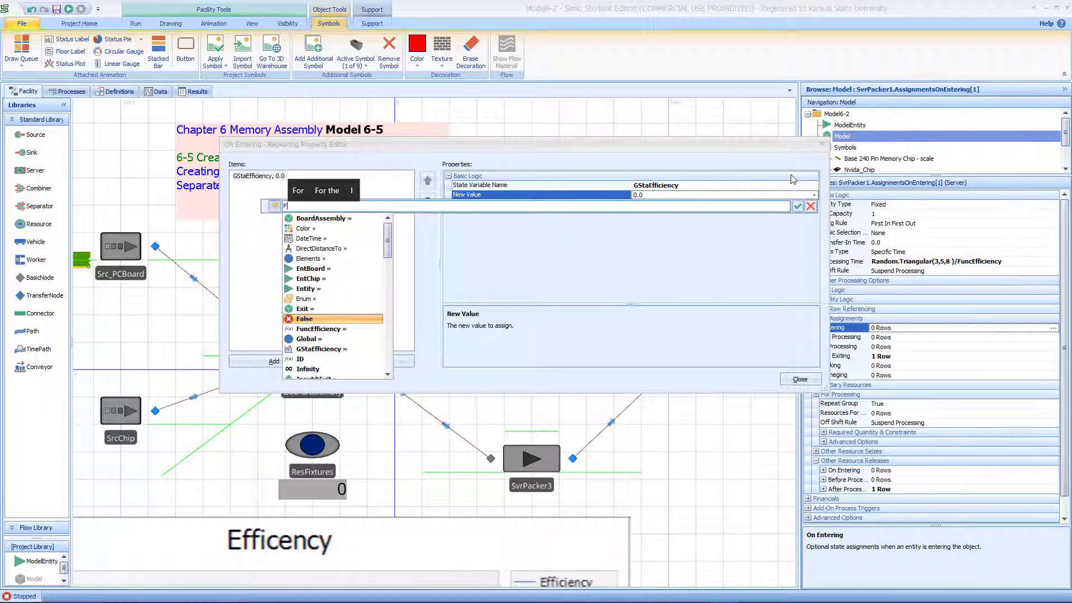
key(Down)
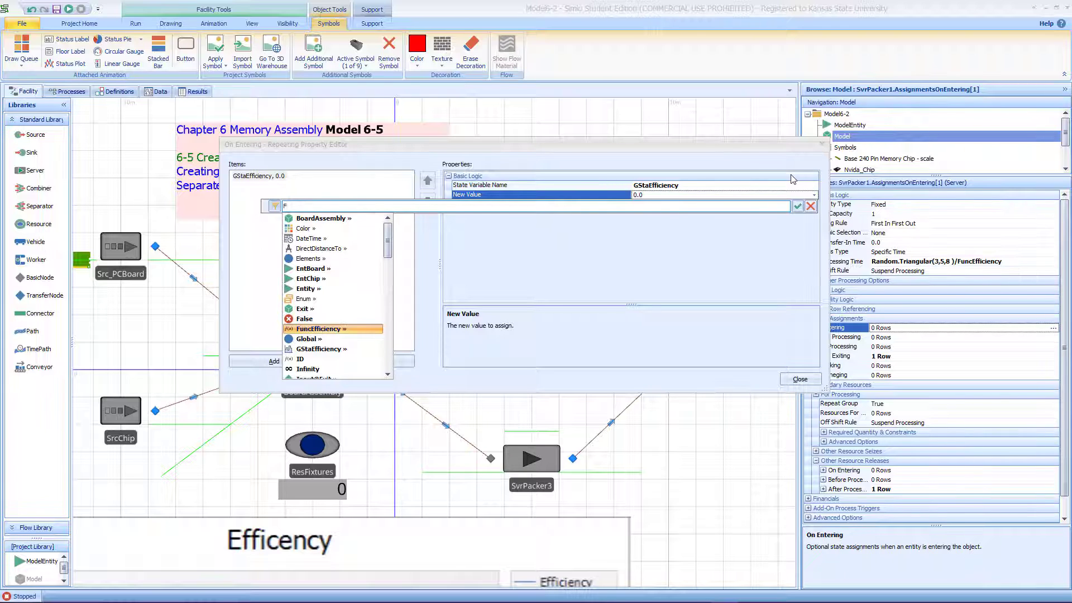
key(Return)
key(Return)
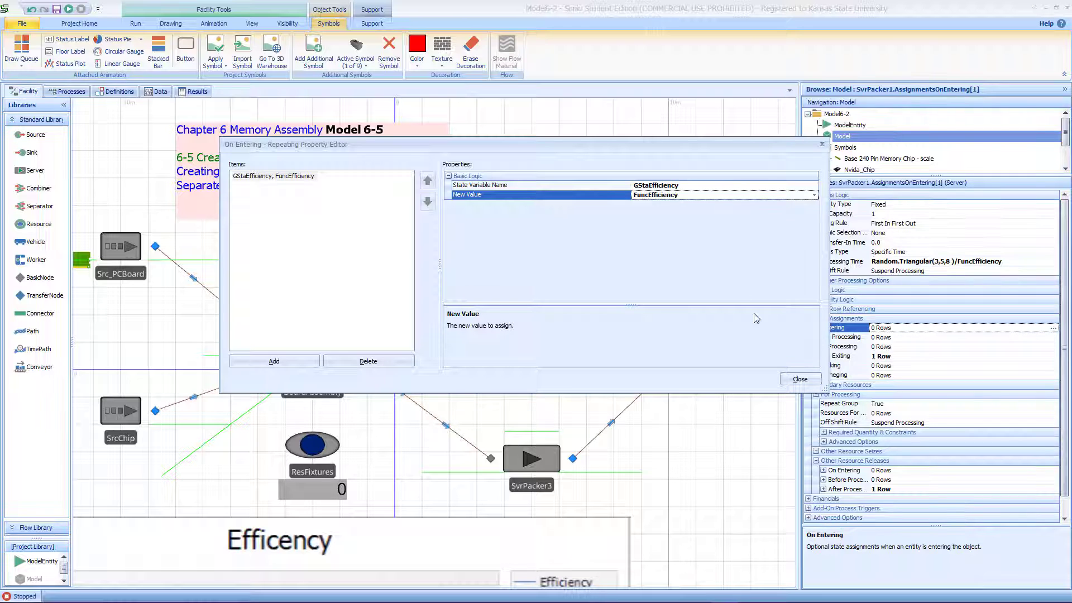
click(799, 380)
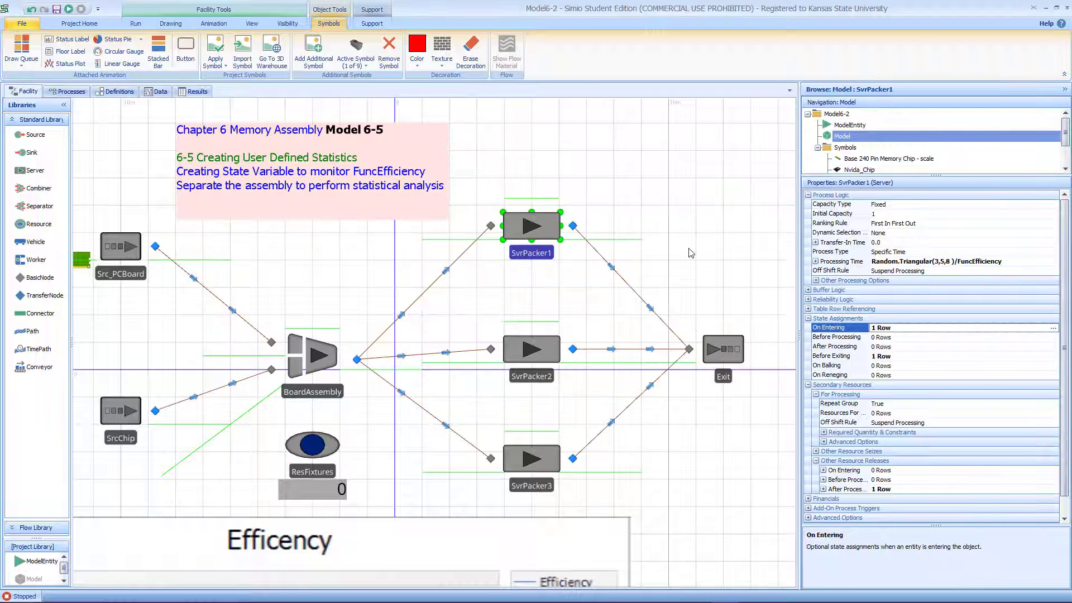
In Definitions > Elements, add a State Statistic and rename it StateStatEfficiency.
click(674, 238)
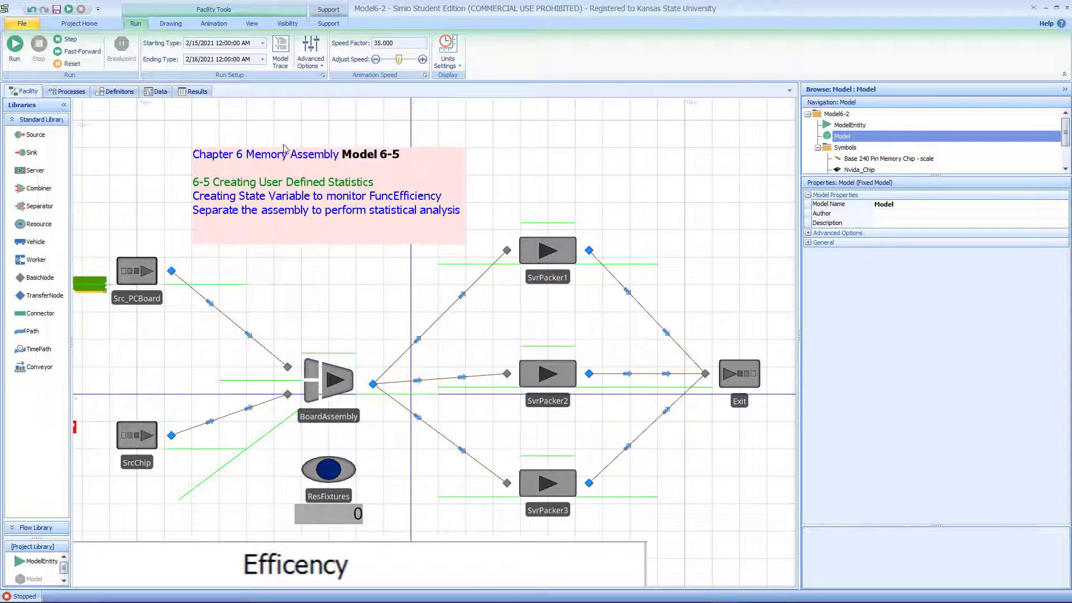
click(117, 91)
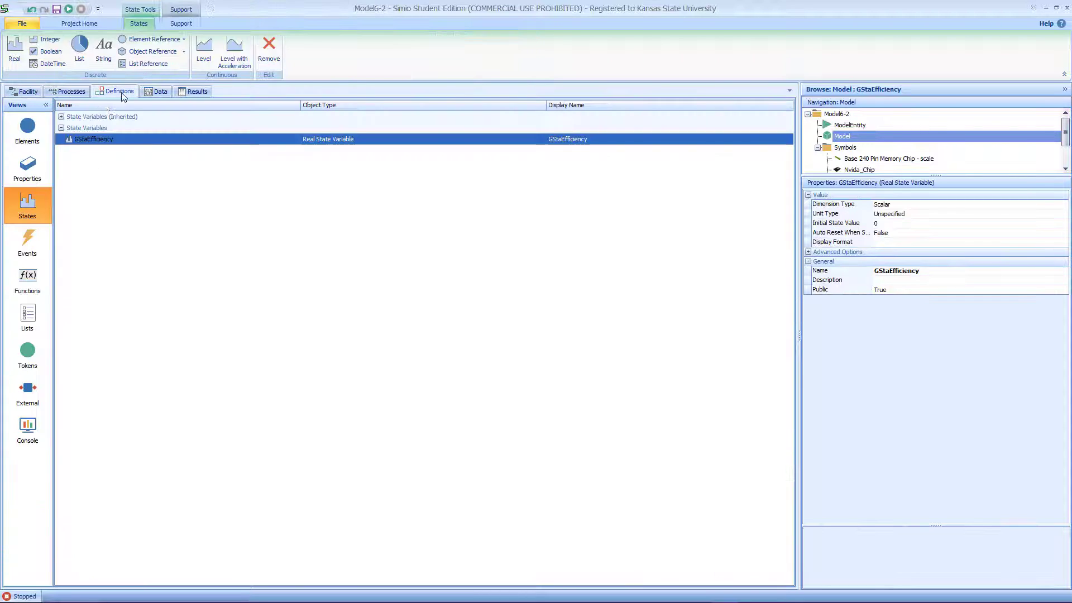
click(31, 127)
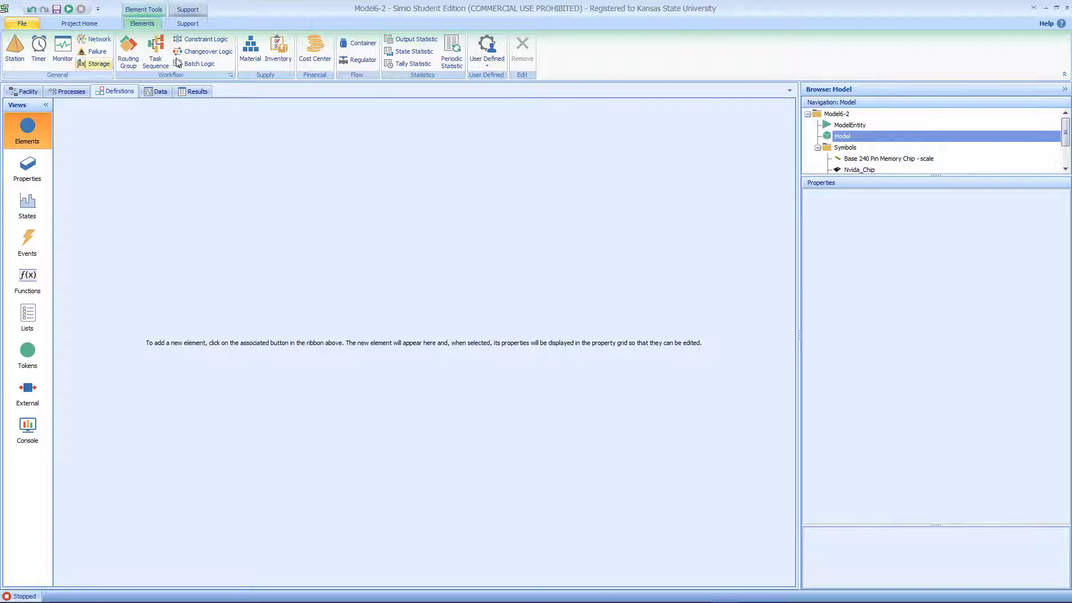
click(407, 49)
click(165, 127)
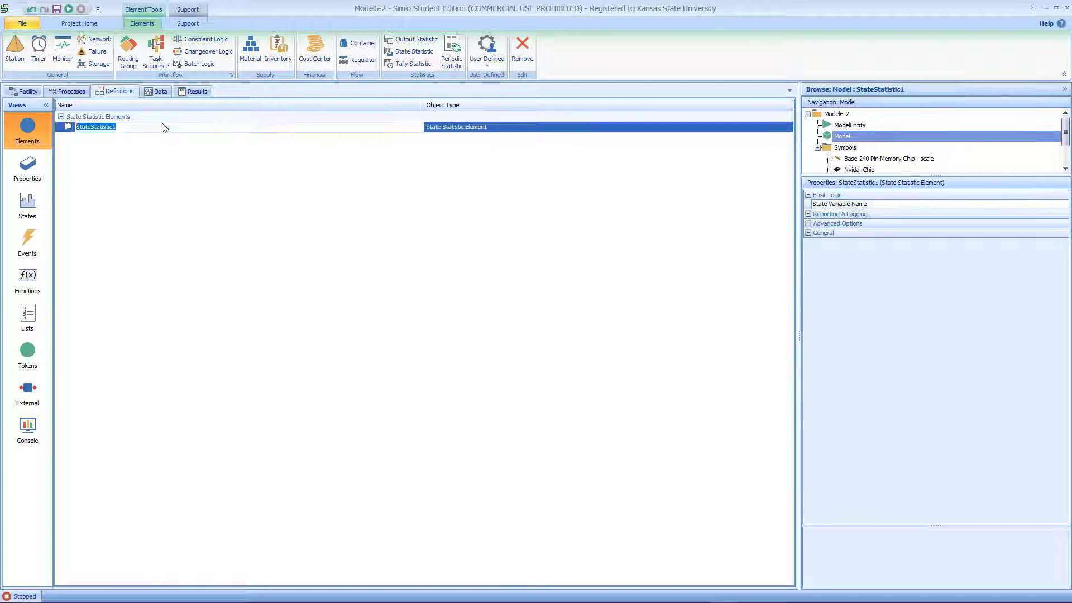
key(Return)
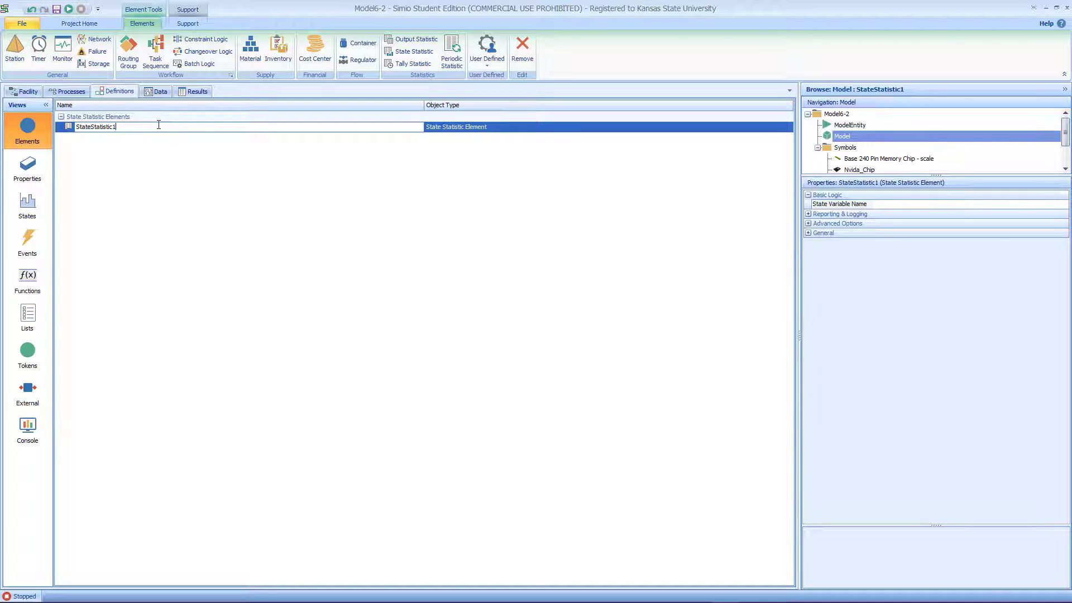
key(BackSpace)
key(BackSpace)
key(BackSpace)
text(Efficiency)
key(Return)
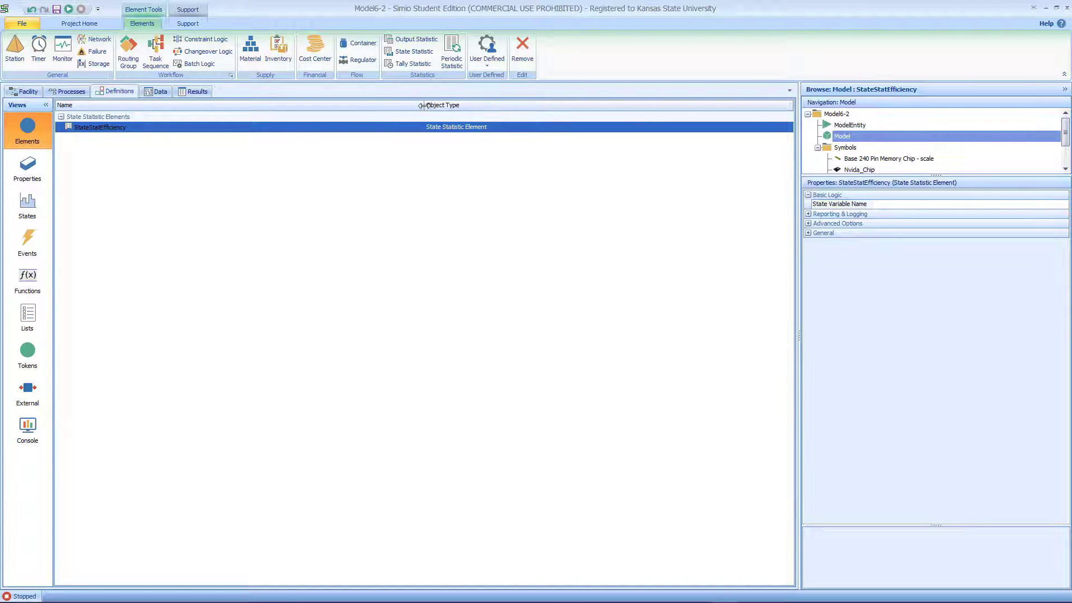
Set StateStatEfficiency's State Variable Name to GStaEfficiency.
drag(425, 104, 283, 105)
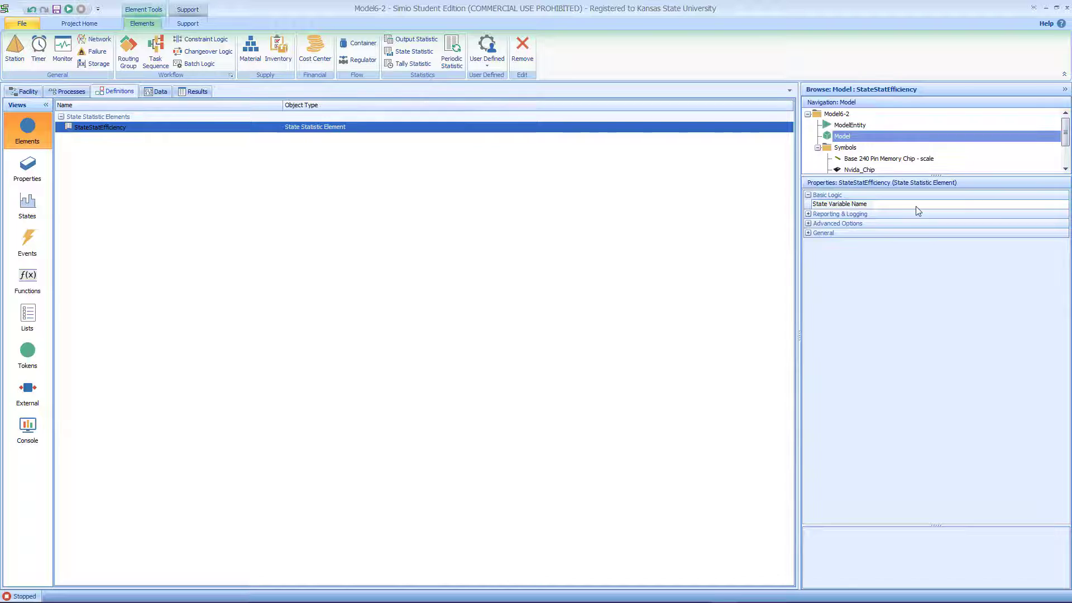
click(921, 204)
click(1064, 204)
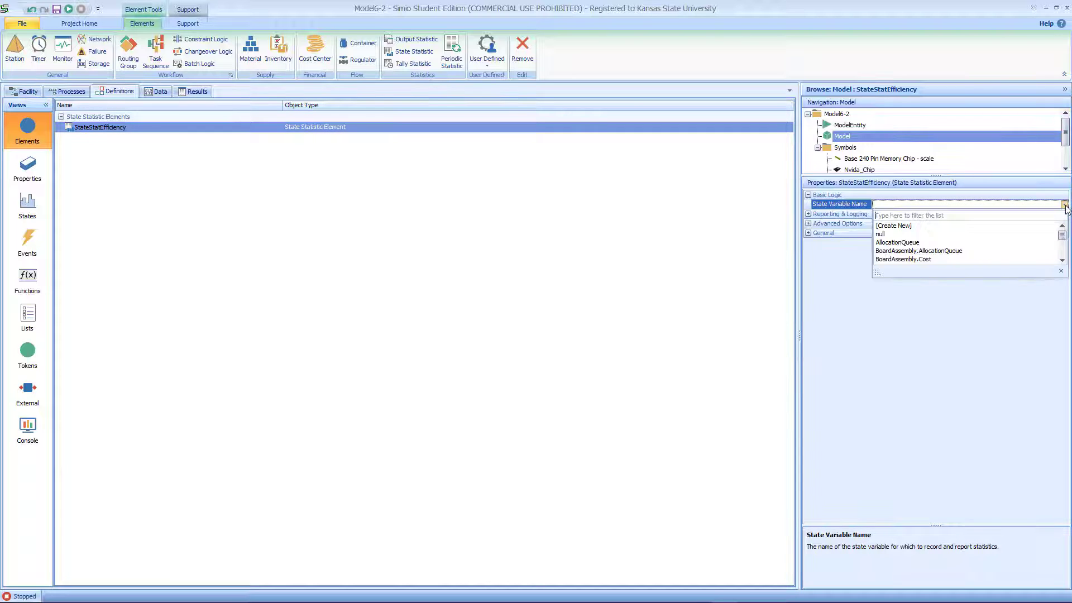
scroll(971, 232, down, 10)
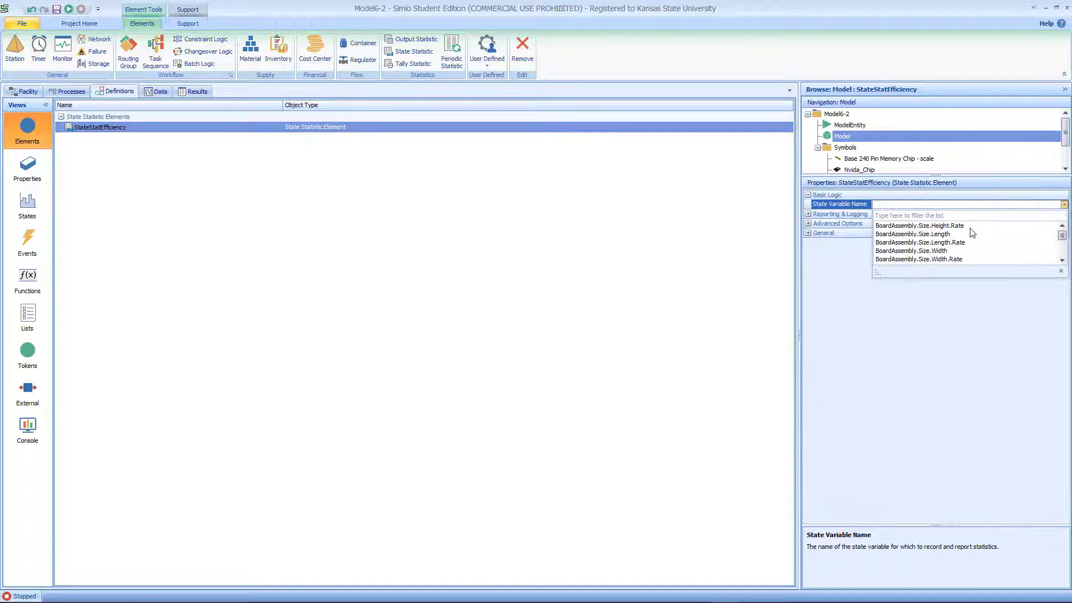
scroll(972, 233, down, 3)
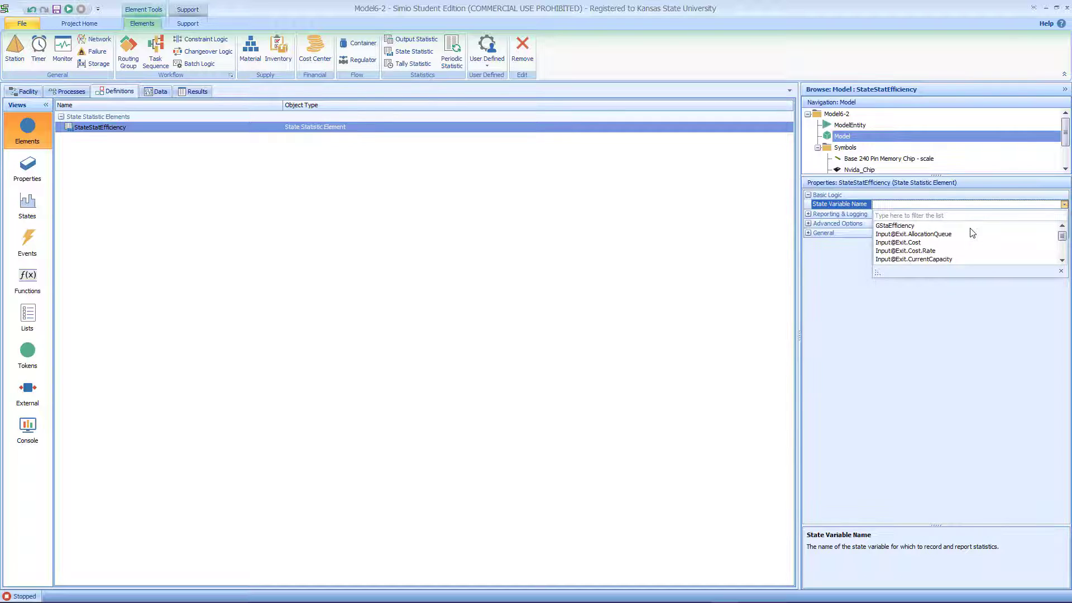
click(911, 231)
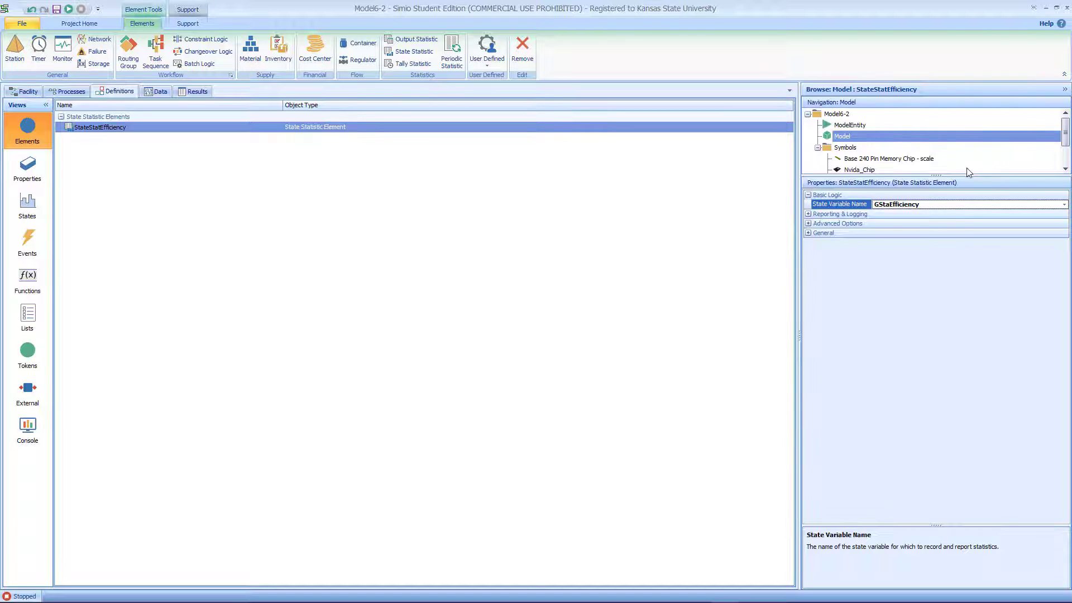
Under Reporting & Logging, set Category to Efficiecy and Data Item to Number.
click(808, 214)
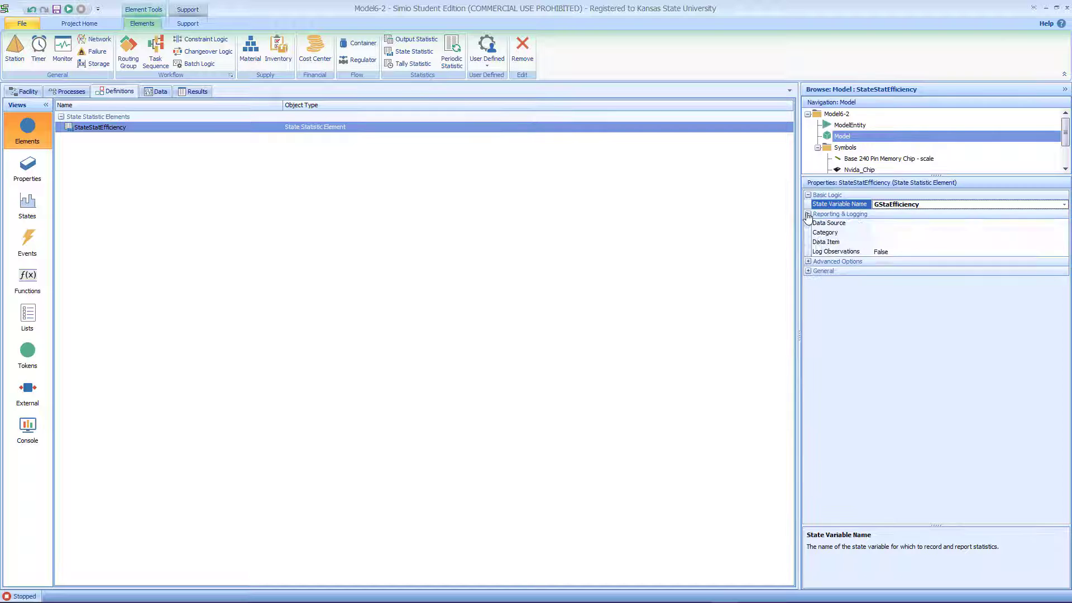
click(961, 234)
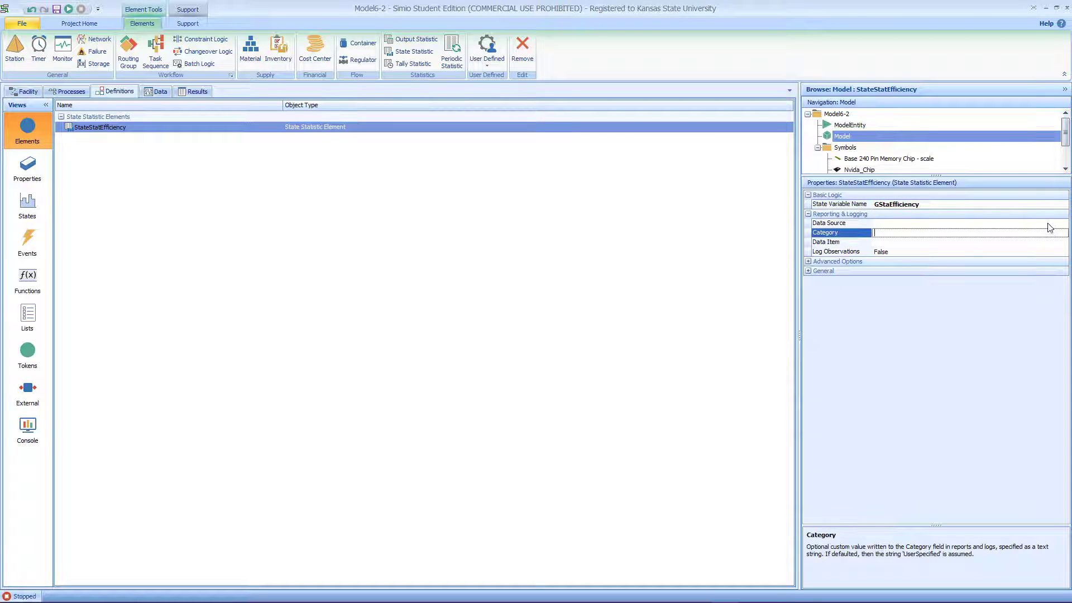
text(E)
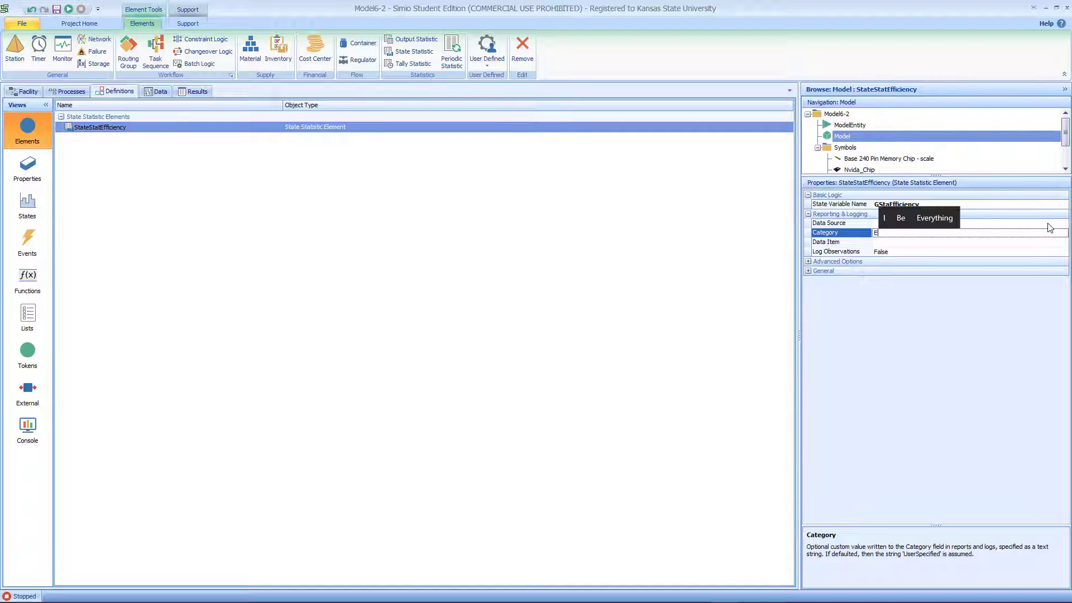
text(ffi)
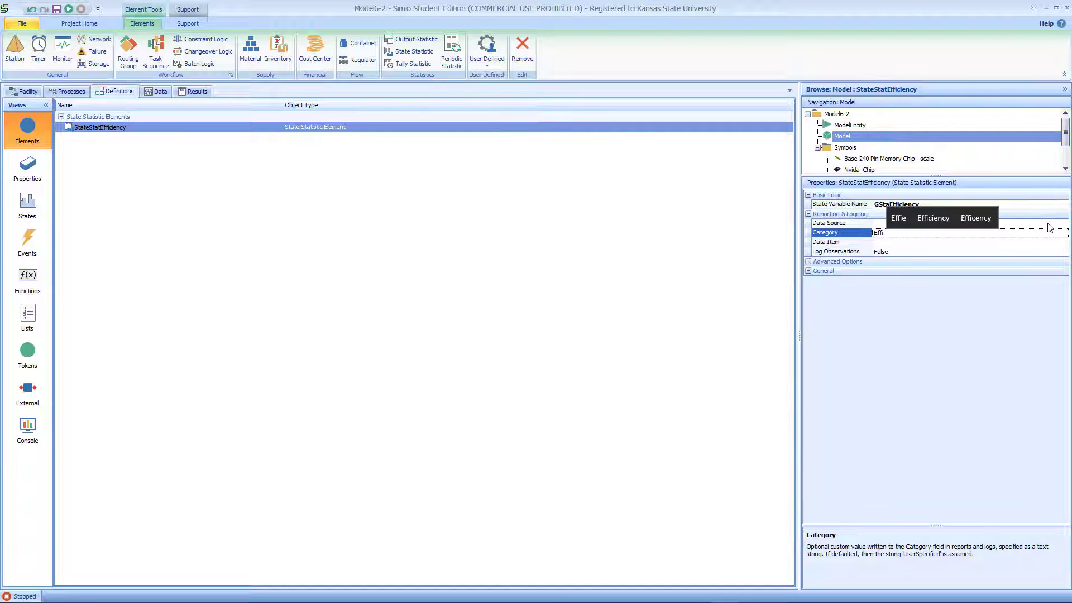
text(ciecy)
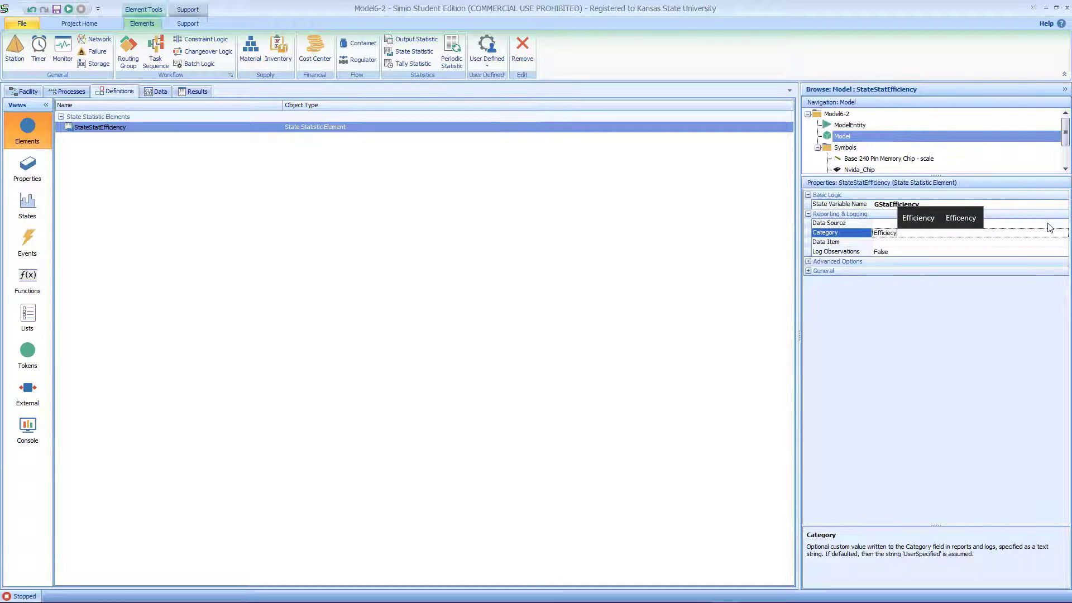
click(1011, 241)
text(N)
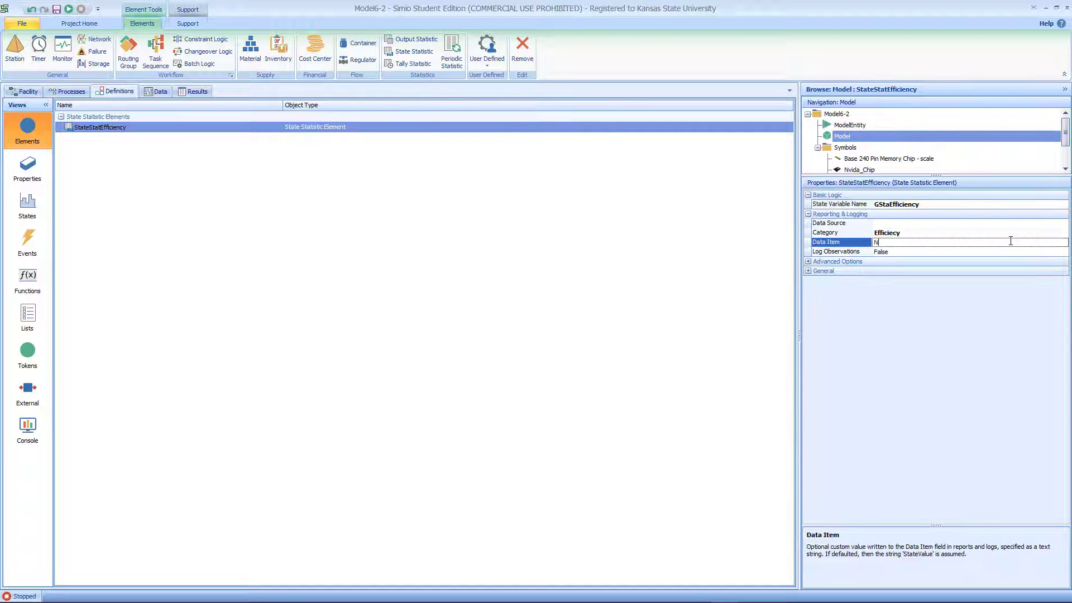
text(umber)
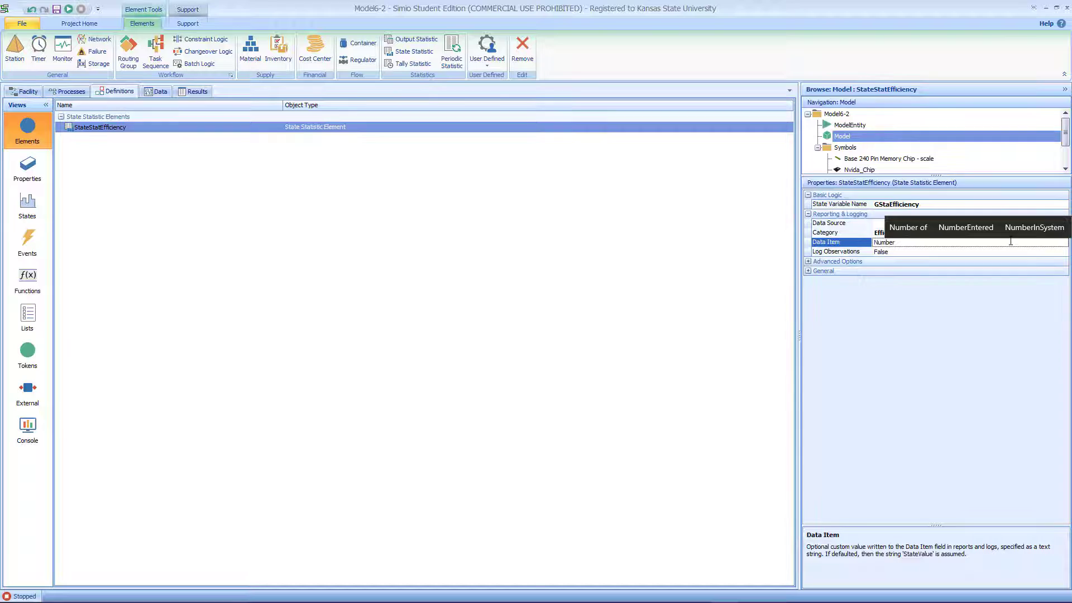
key(Return)
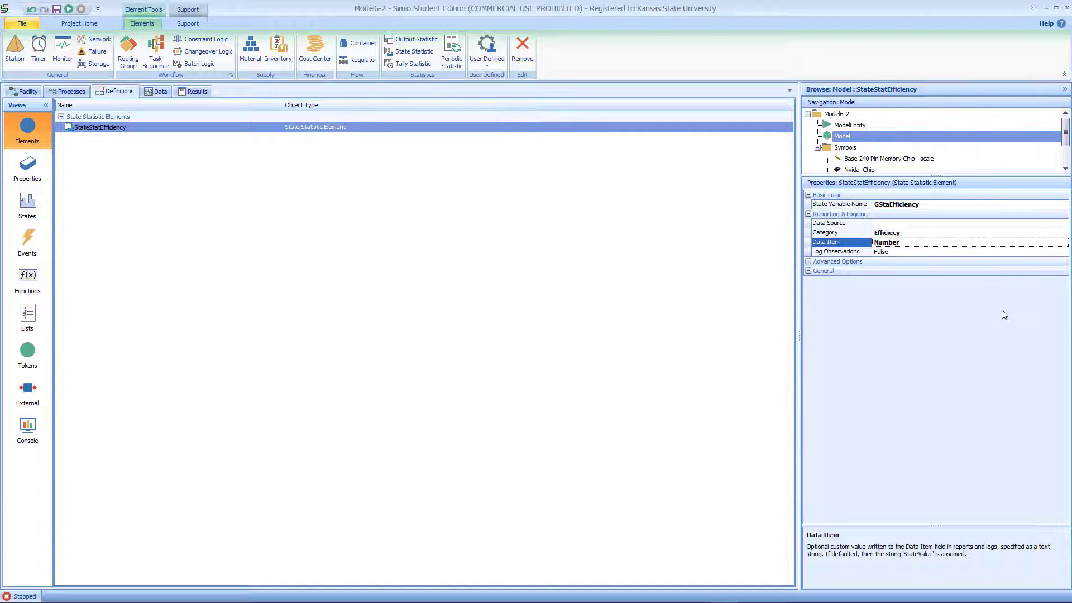
click(517, 275)
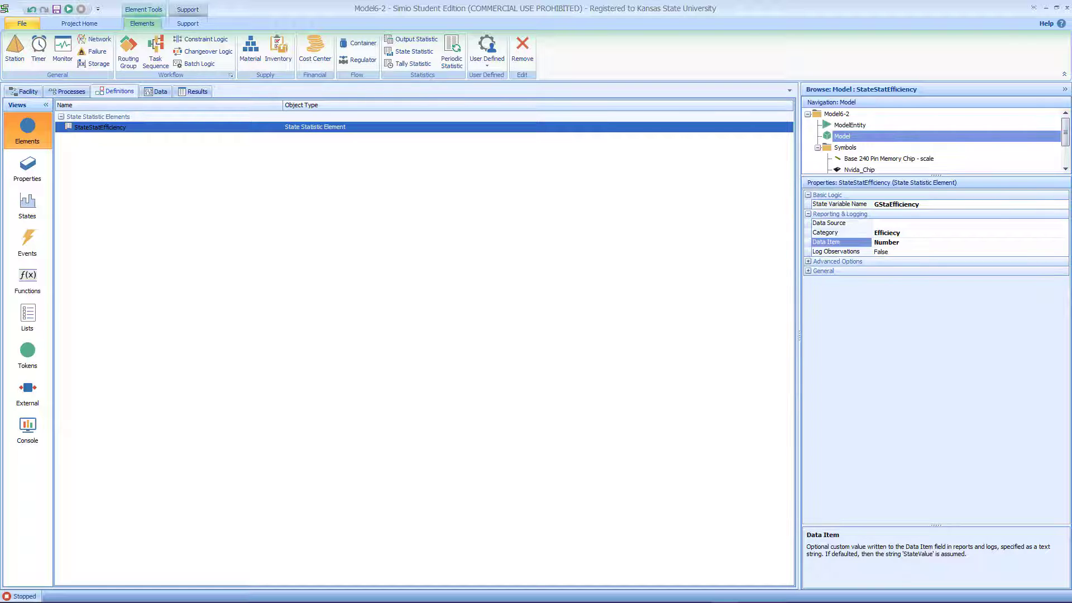
Fast-forward the model through its 24-hour run and view the Results.
click(26, 92)
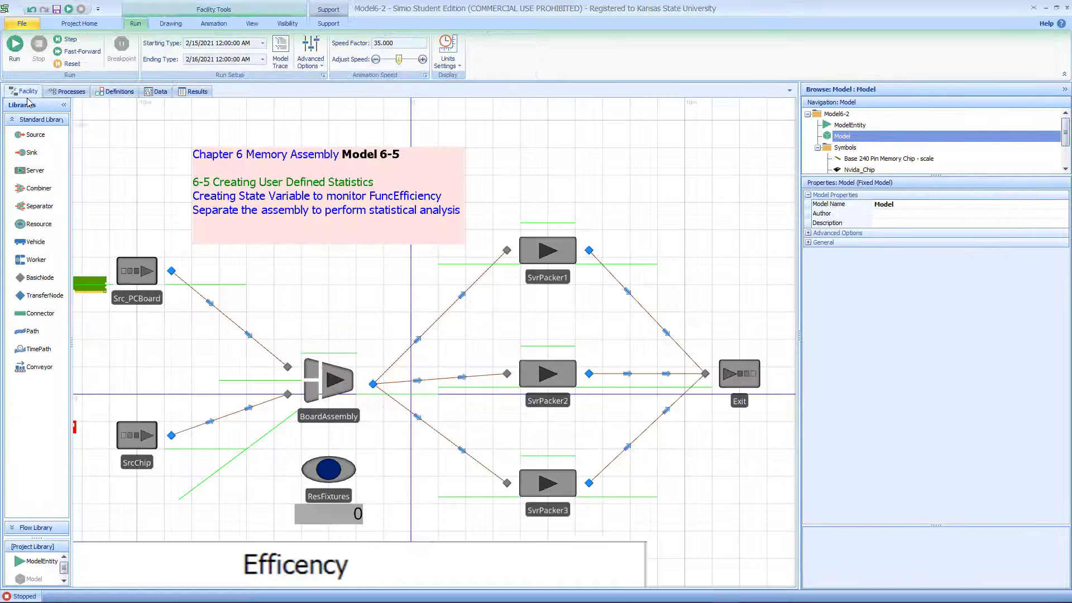
click(66, 39)
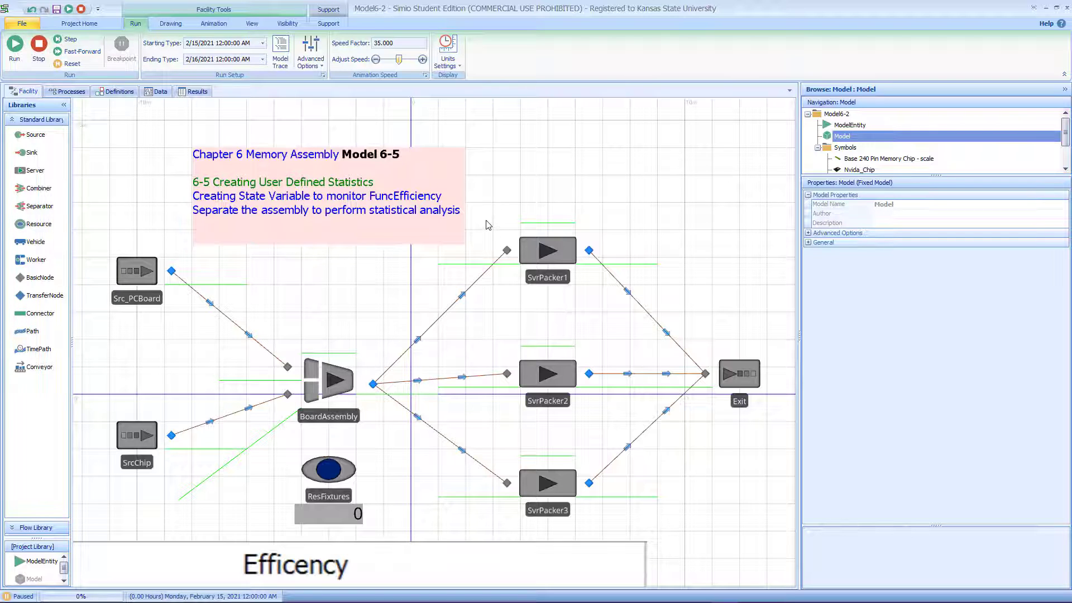
click(88, 54)
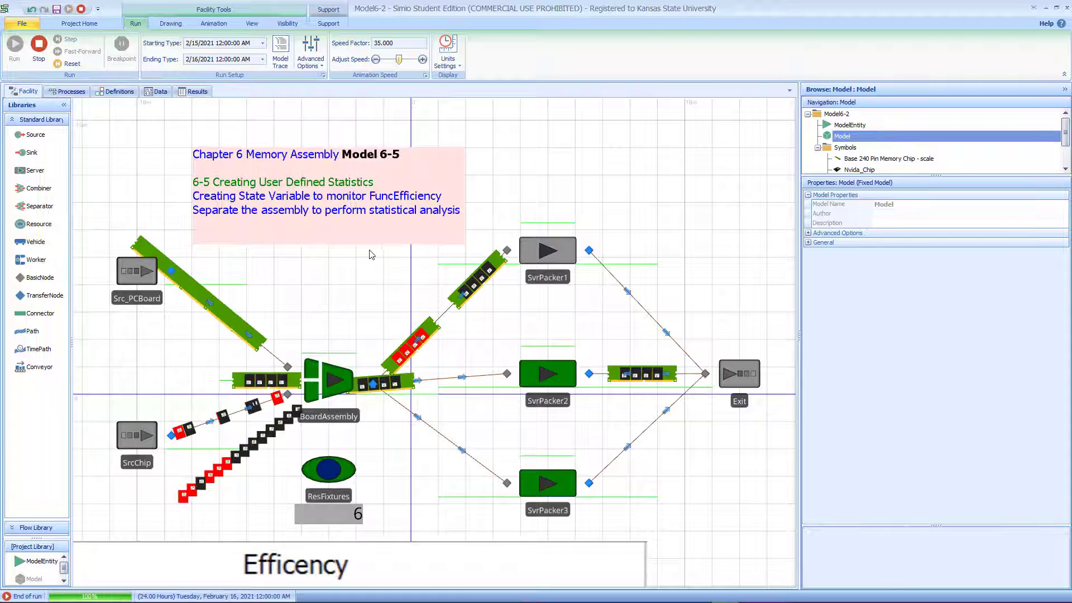
click(196, 91)
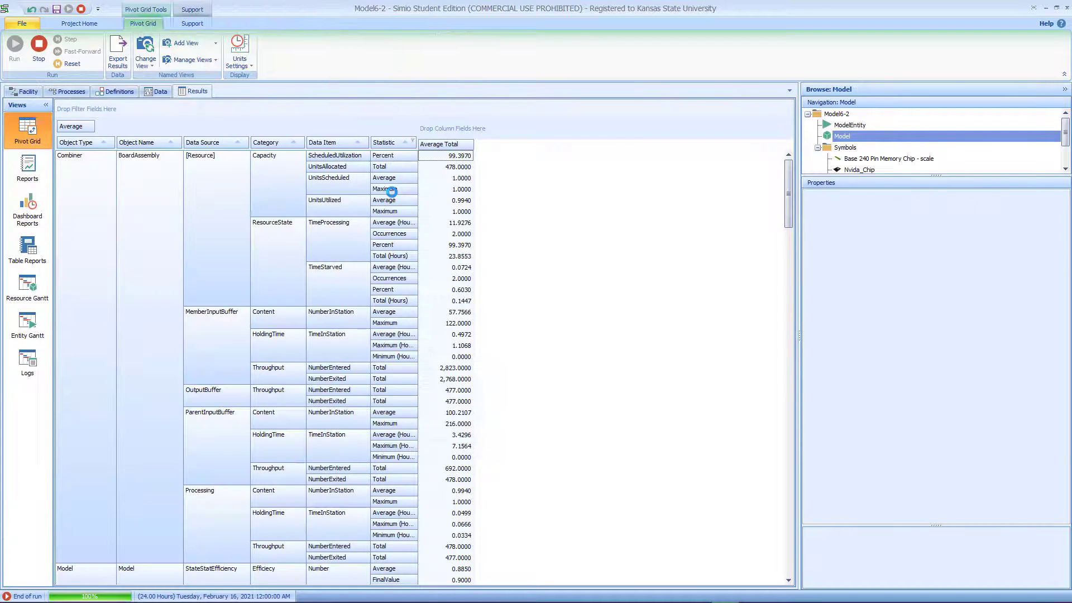
Check StateStatEfficiency's 0.8850 average in the pivot grid, then stop the run.
scroll(276, 270, down, 7)
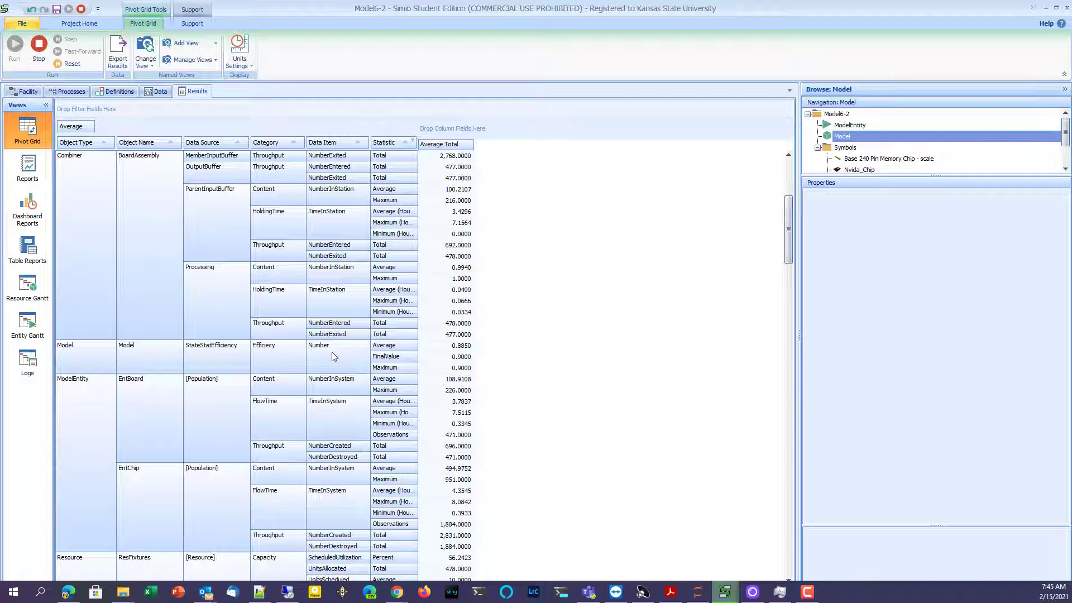
click(453, 347)
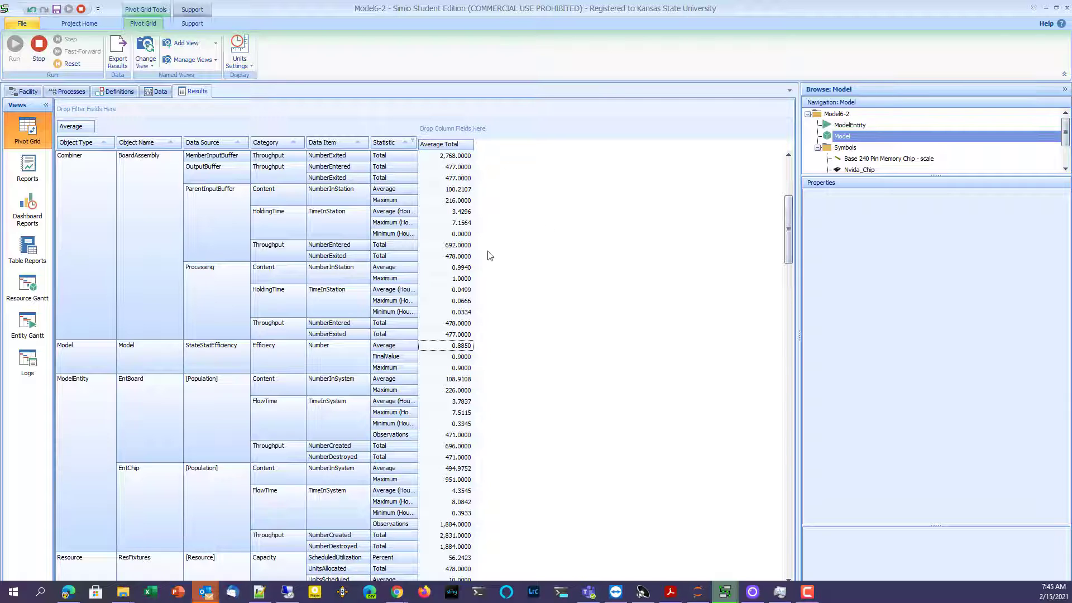
click(38, 45)
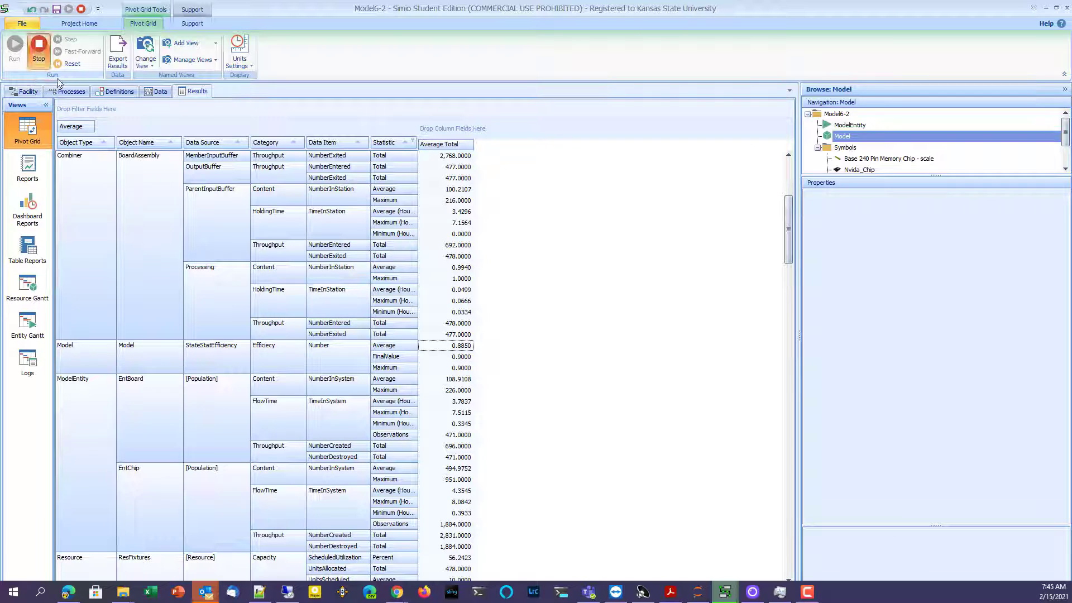
Move the Exit sink up and to the right on the facility layout.
click(24, 91)
drag(351, 275, 180, 232)
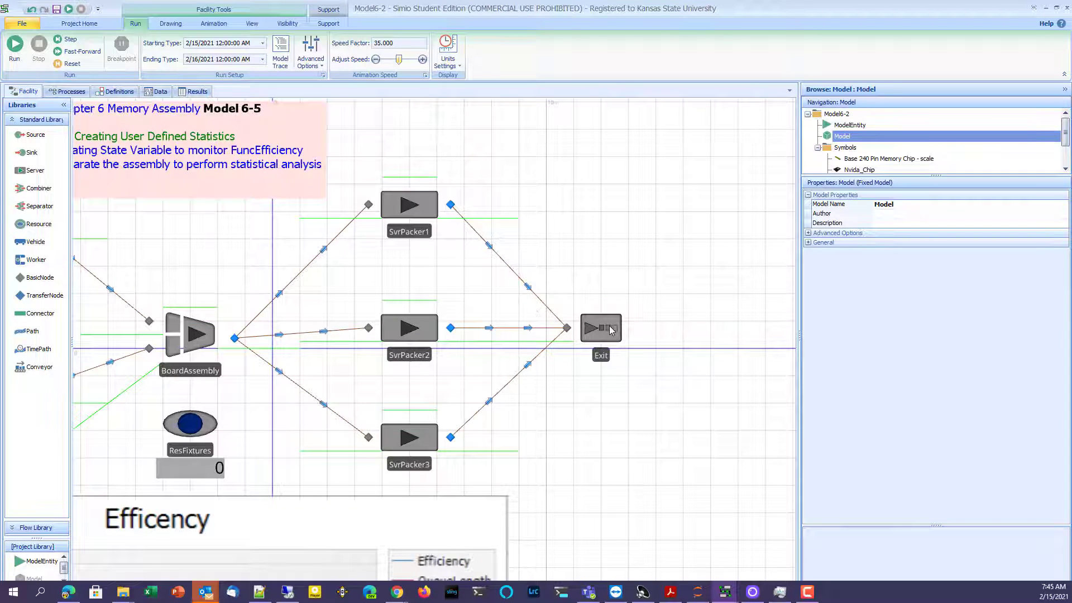
drag(609, 330, 732, 288)
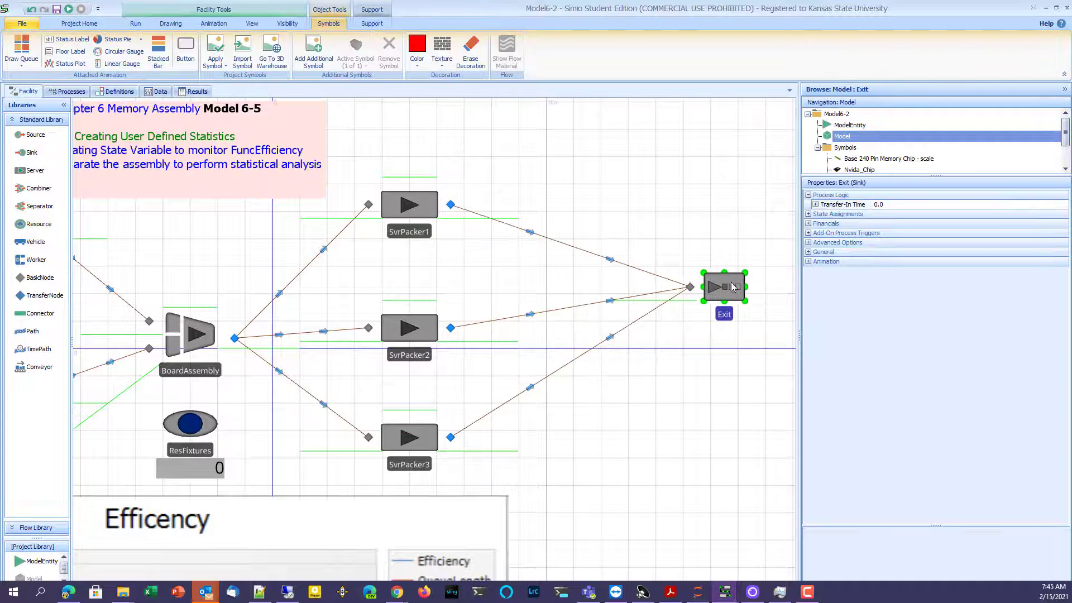
Delete the three time paths from the packers into Exit.
click(557, 241)
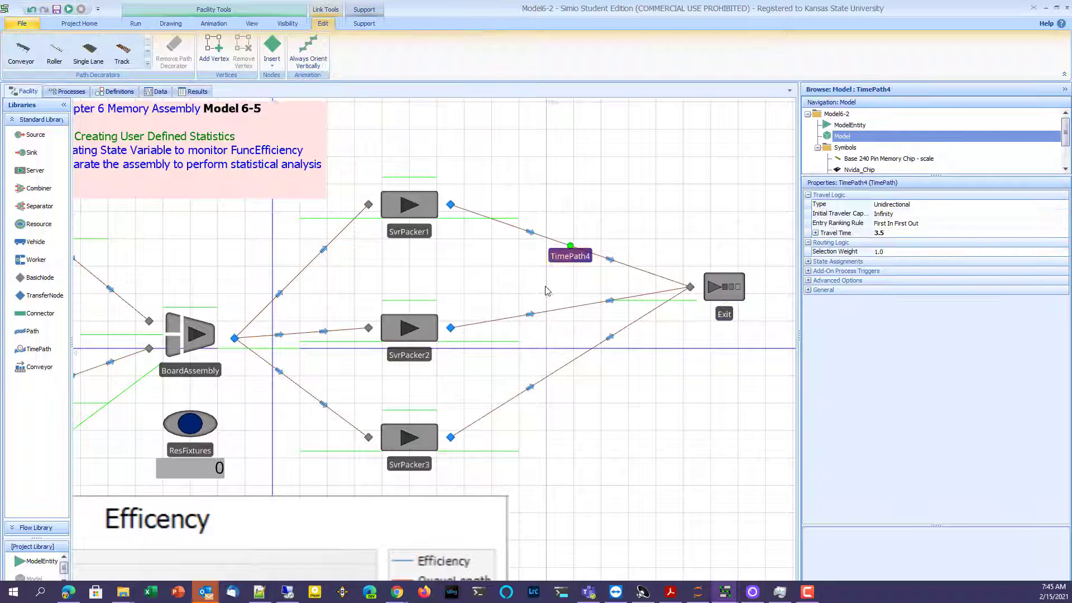
ctrl+click(541, 319)
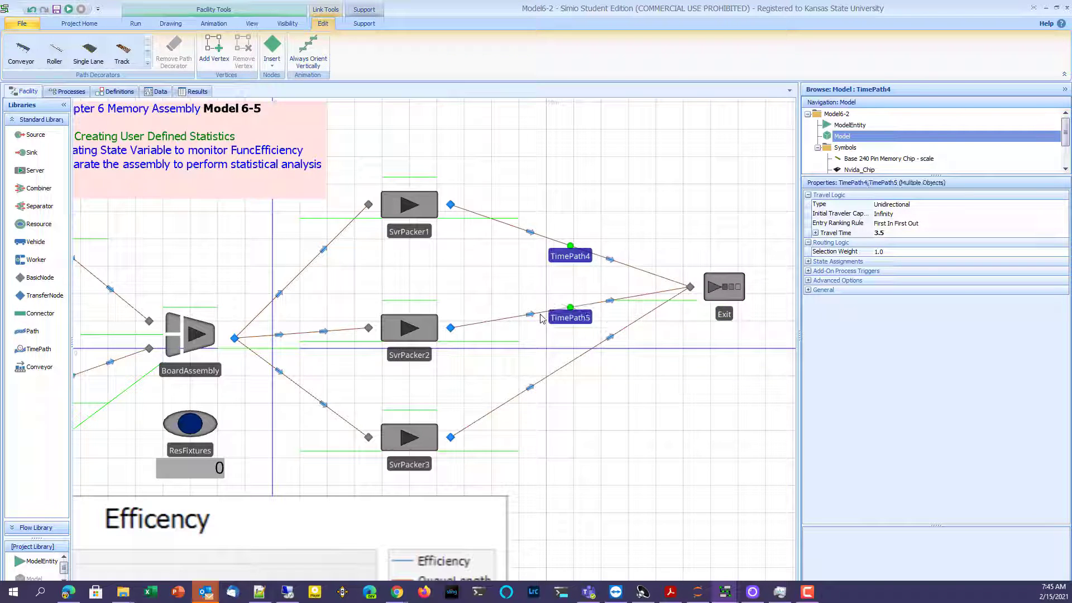
ctrl+click(540, 385)
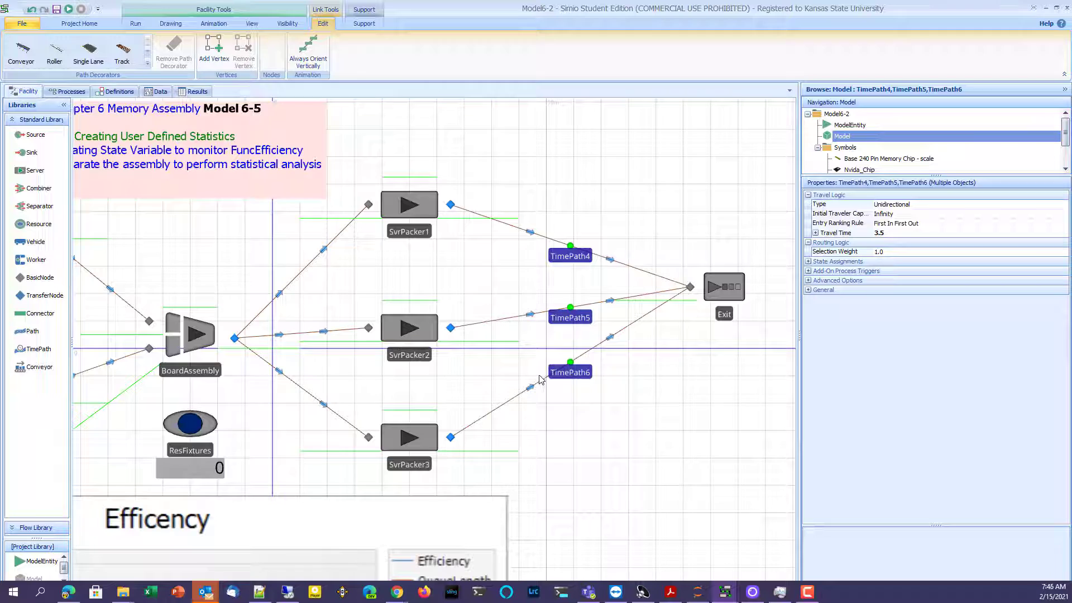
key(Delete)
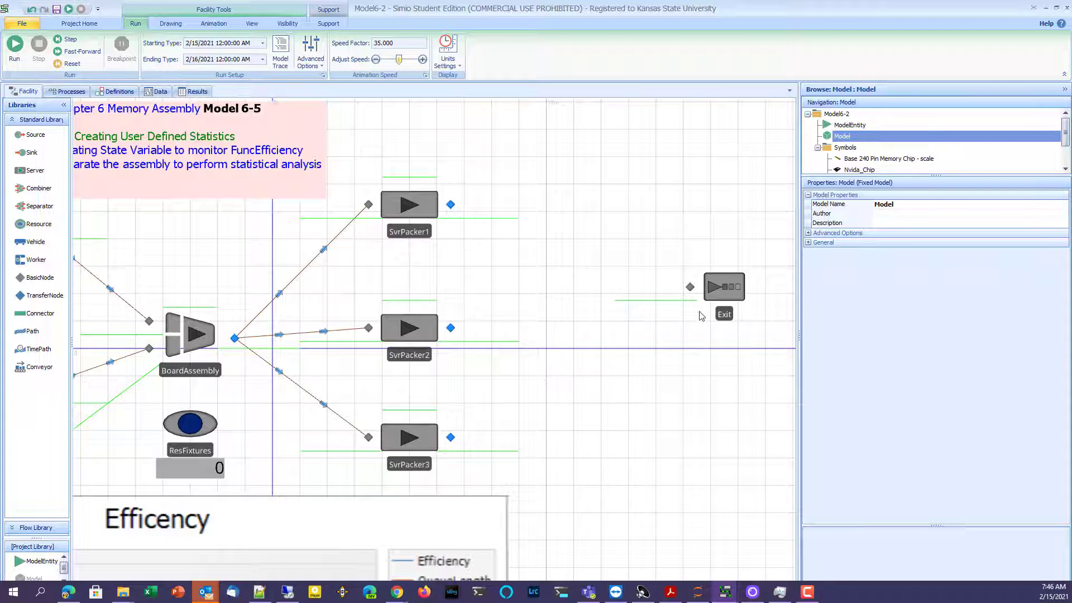
Place Separator1 right of SvrPacker2 and connect all three packers to its input with time paths.
drag(708, 295, 725, 197)
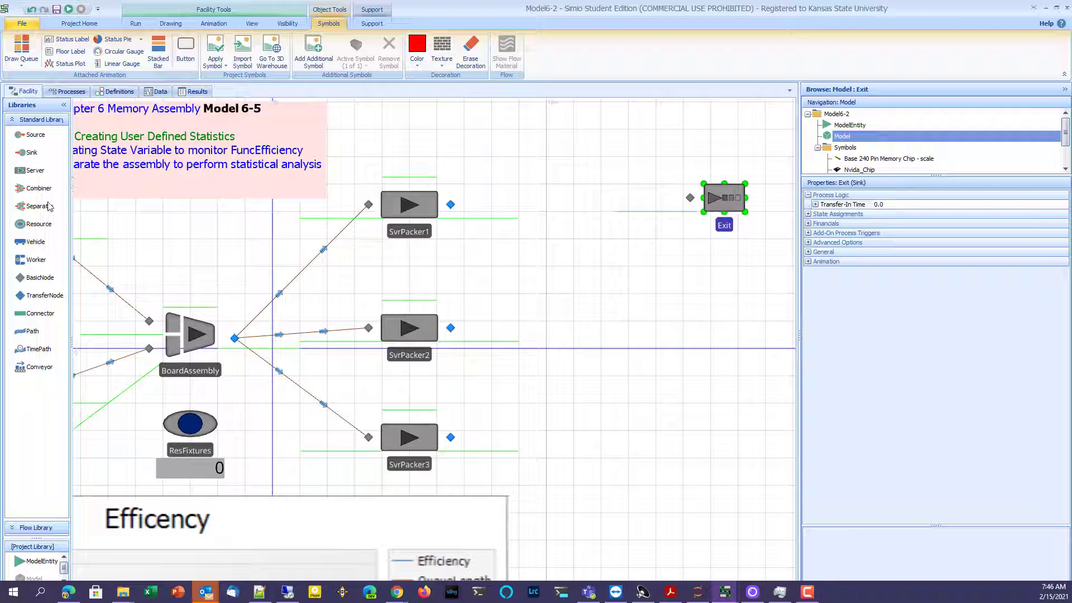
drag(42, 212, 575, 329)
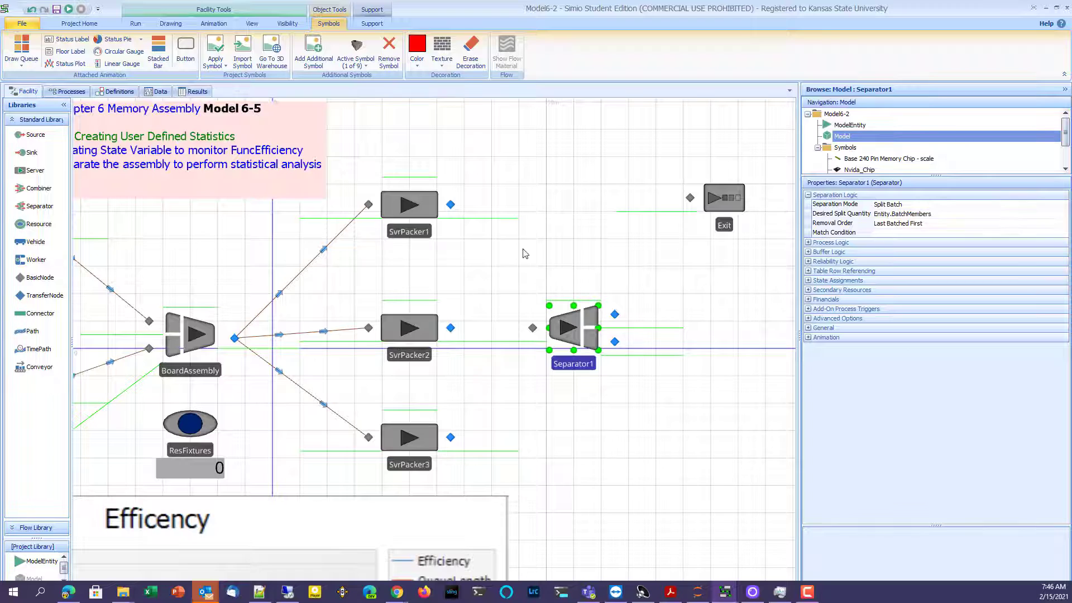
click(48, 349)
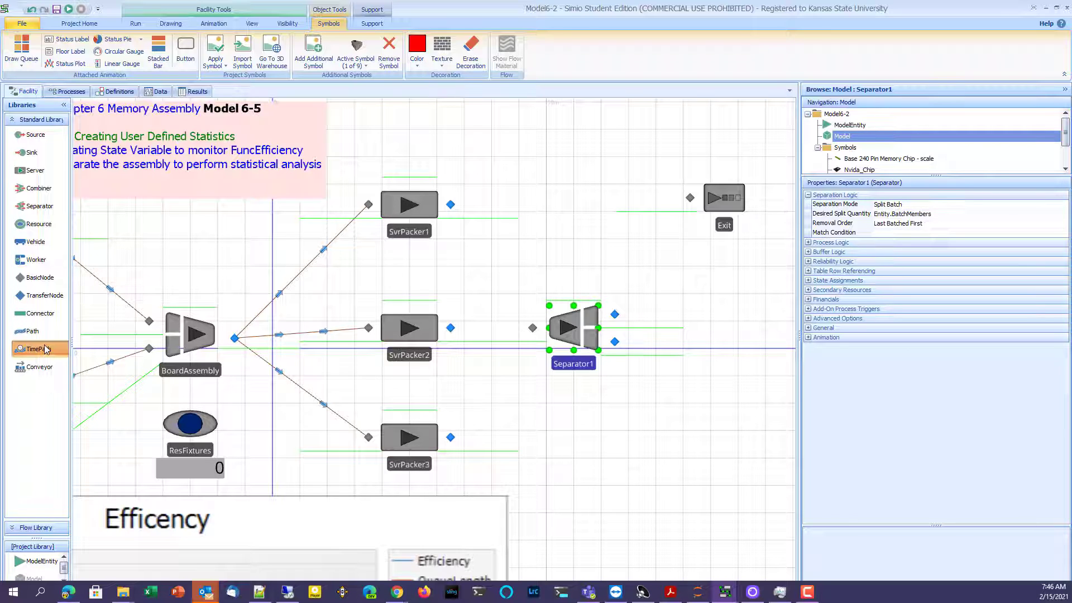
click(450, 205)
click(530, 326)
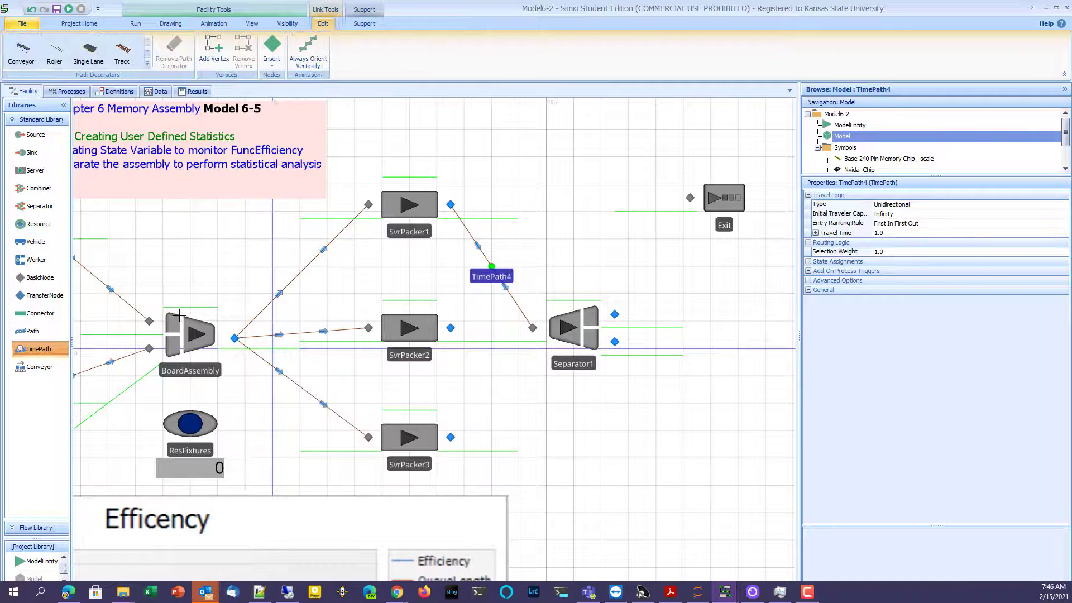
click(451, 328)
click(533, 328)
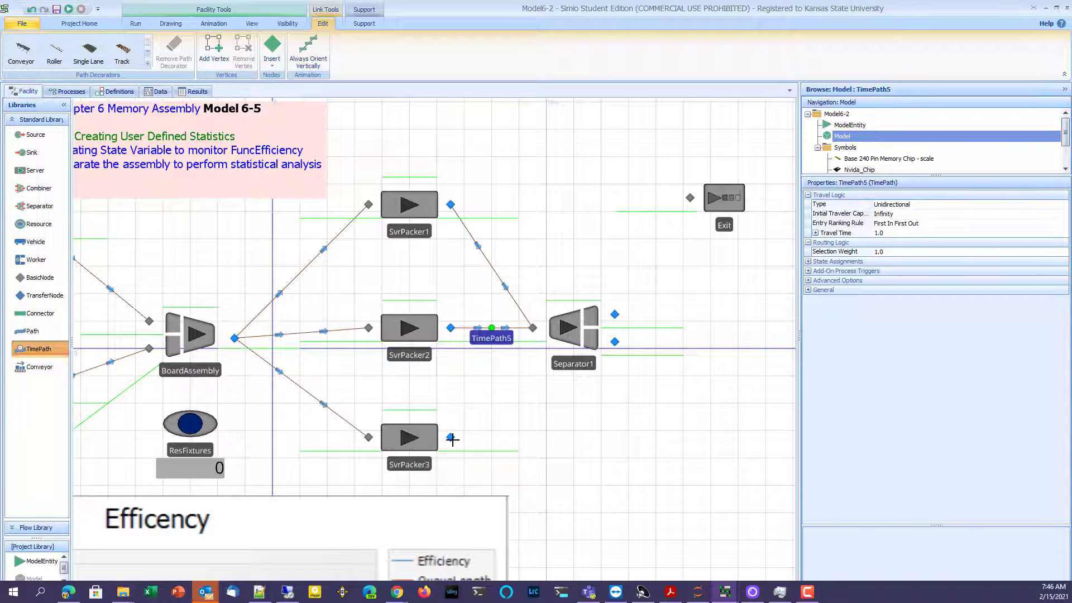
click(451, 437)
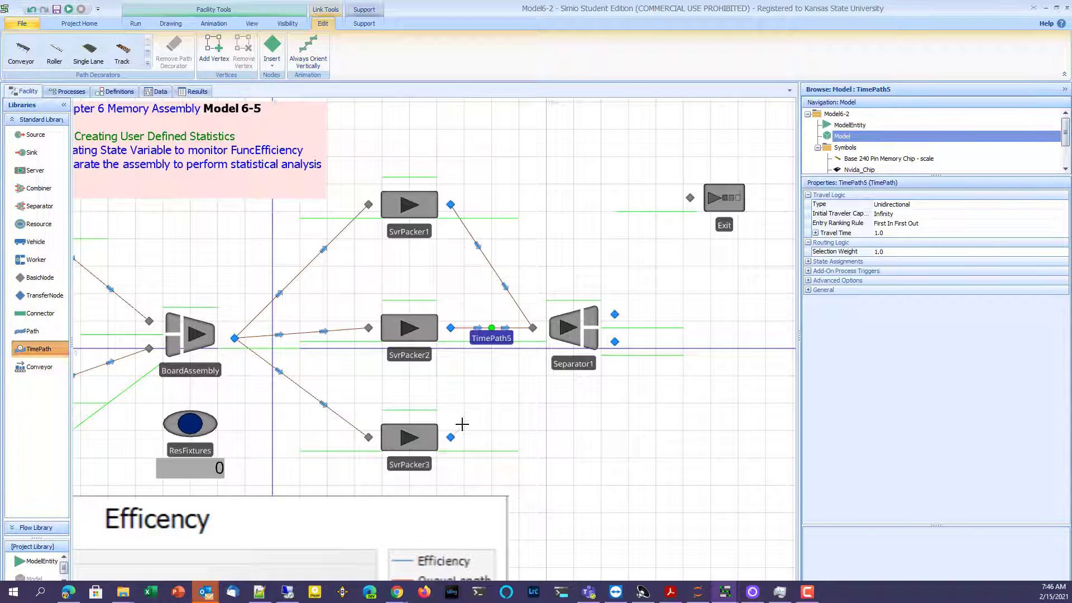
click(534, 327)
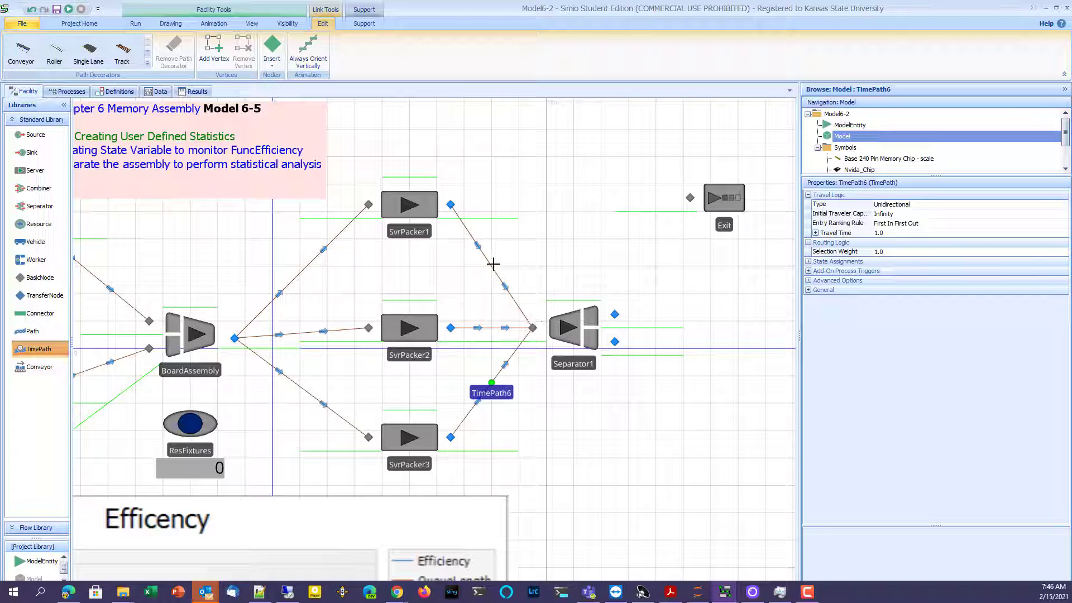
click(559, 316)
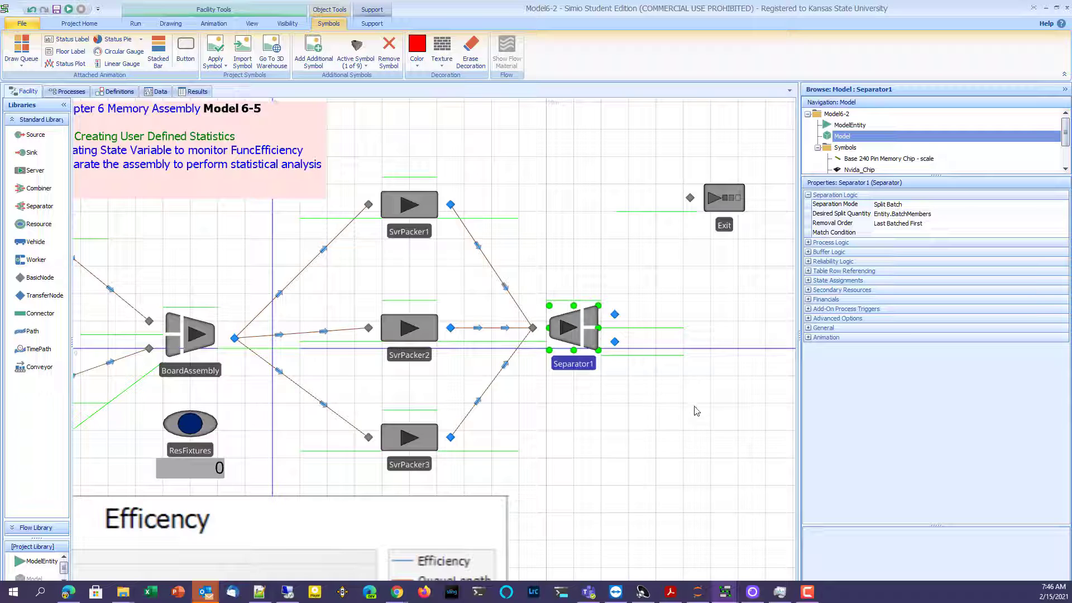
Duplicate the Exit sink twice, stacking copies Exit1 and Exit2 below it right of Separator1.
drag(691, 378, 579, 354)
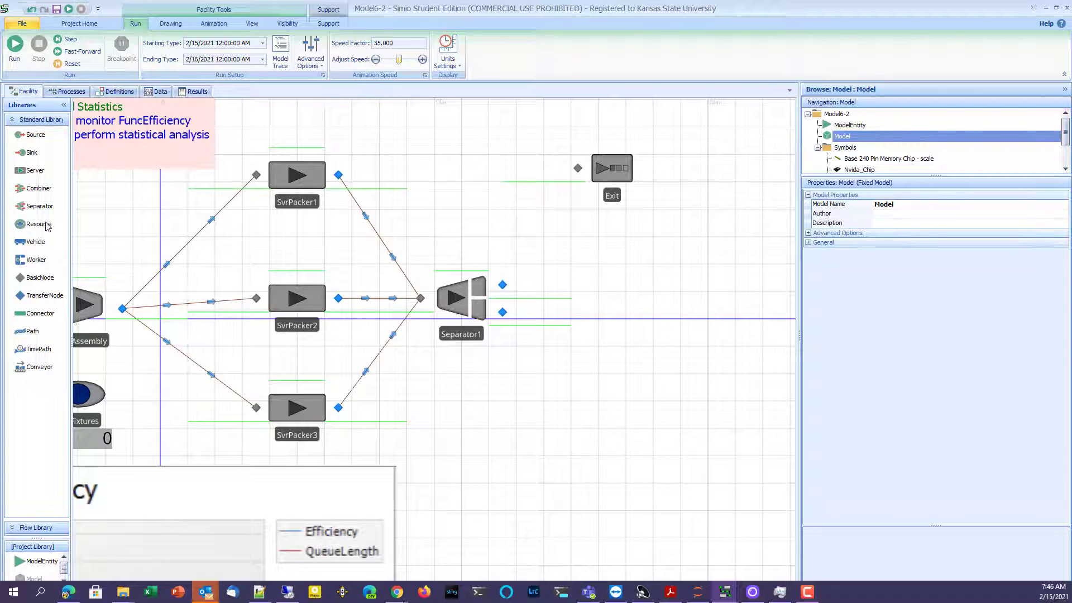
click(625, 178)
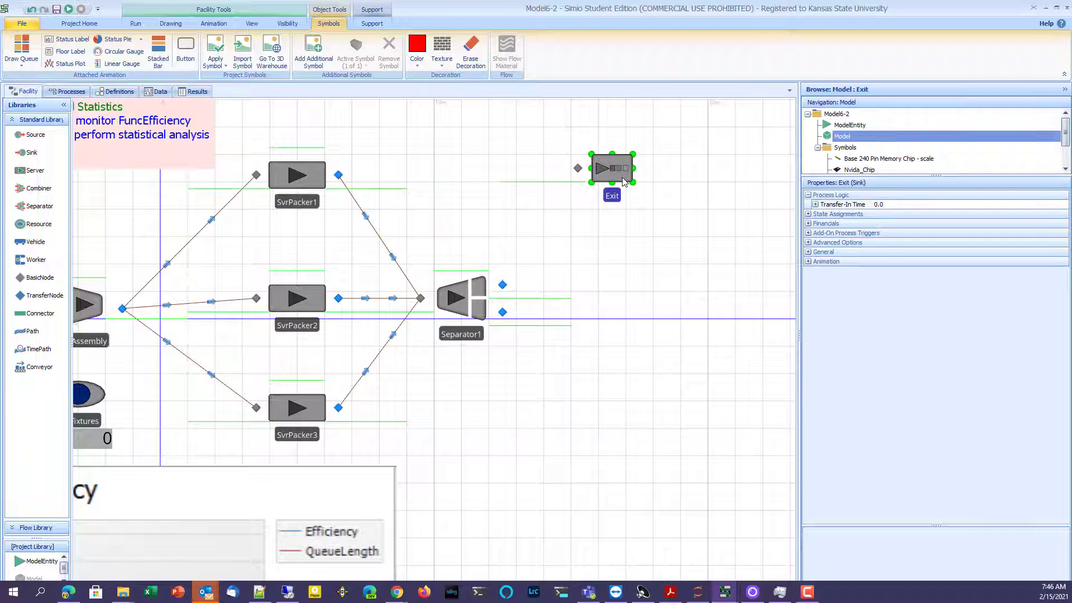
drag(625, 179, 628, 346)
key(ctrl+v)
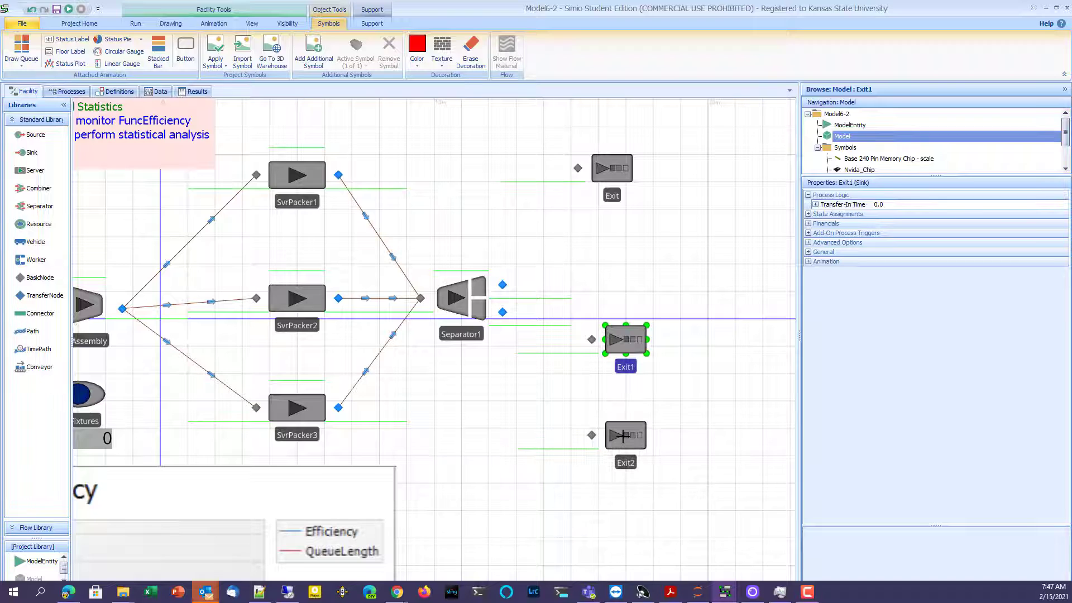
click(623, 439)
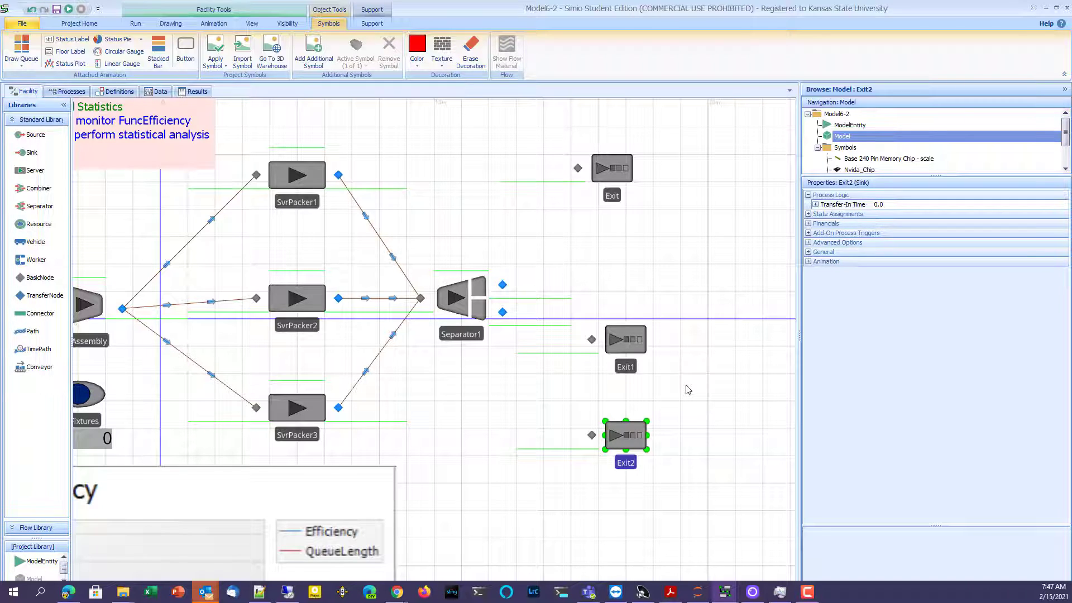
Rename the copied sinks Exit1 and Exit2 to ExitBlack and ExitRed.
click(626, 367)
click(633, 368)
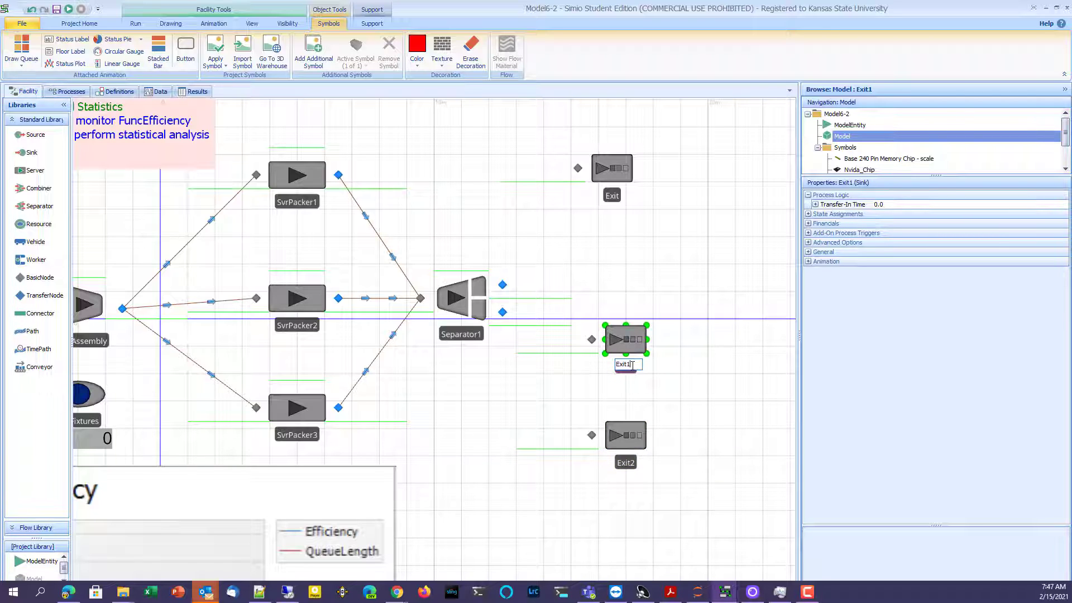
click(633, 363)
text(Black)
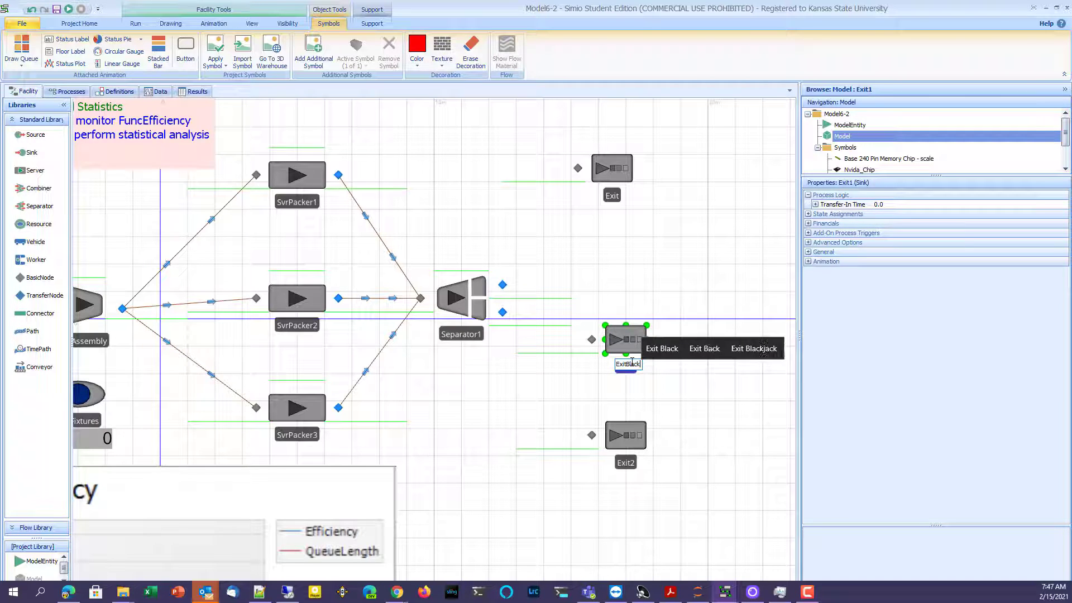
key(Return)
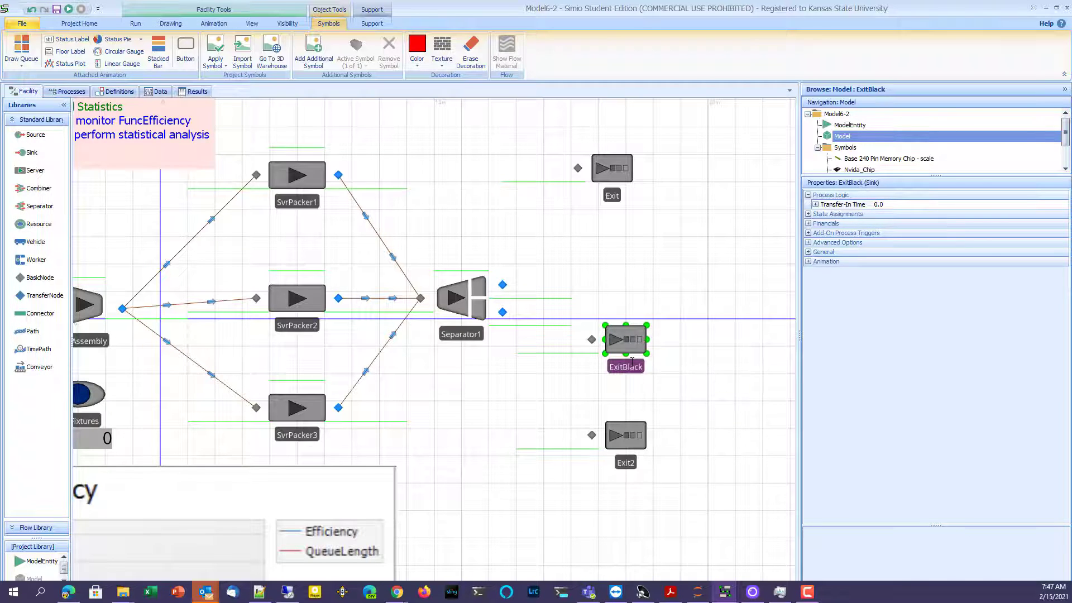
click(631, 463)
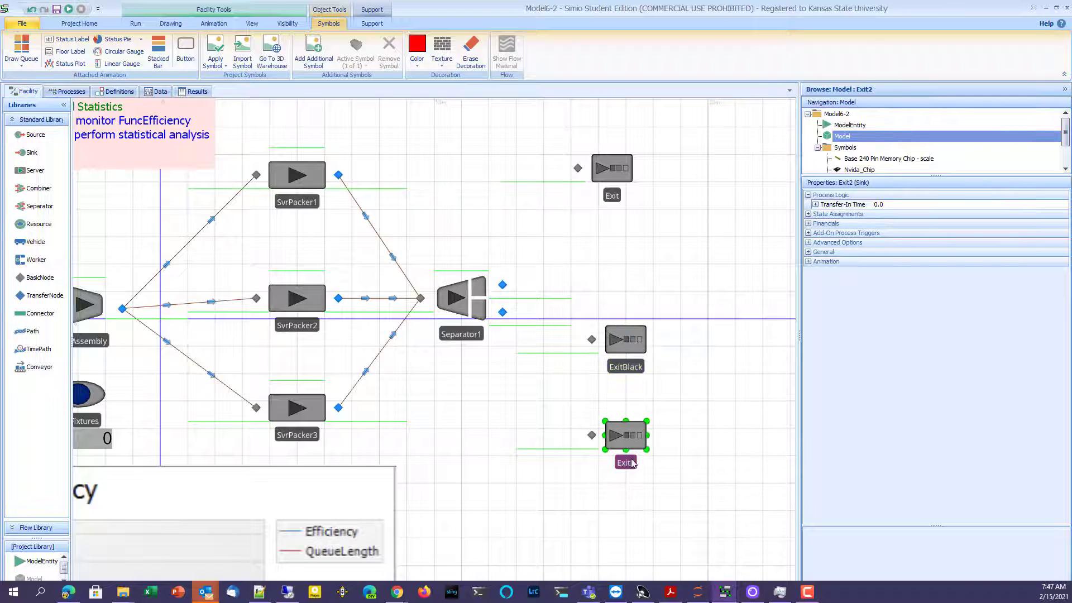
click(631, 463)
text(Red)
key(Return)
Nudge both sinks slightly right and place TransferNode1 below Separator1.
click(633, 343)
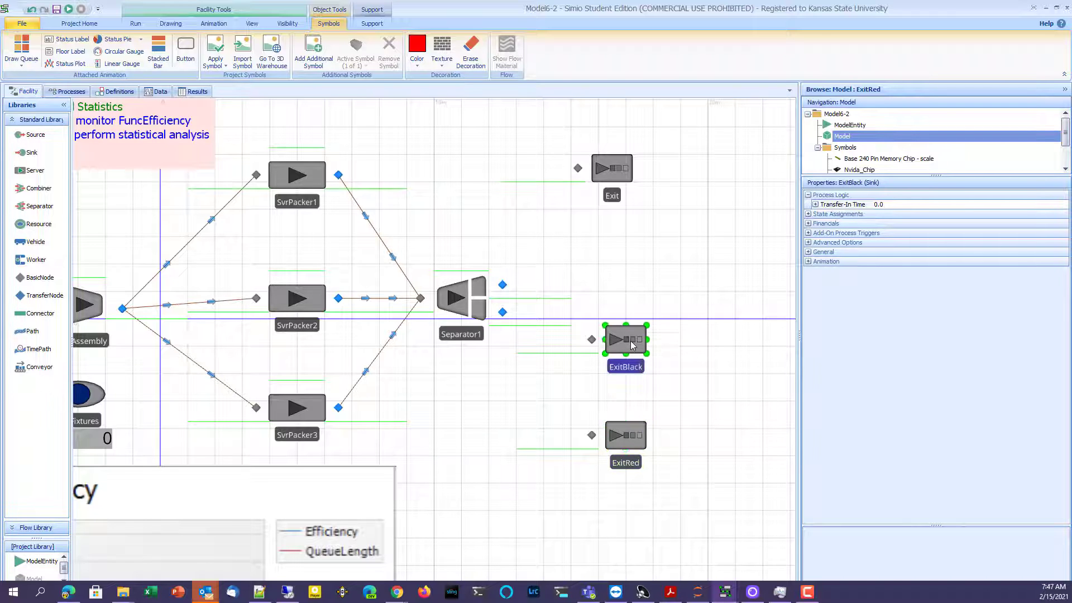
drag(633, 343, 647, 345)
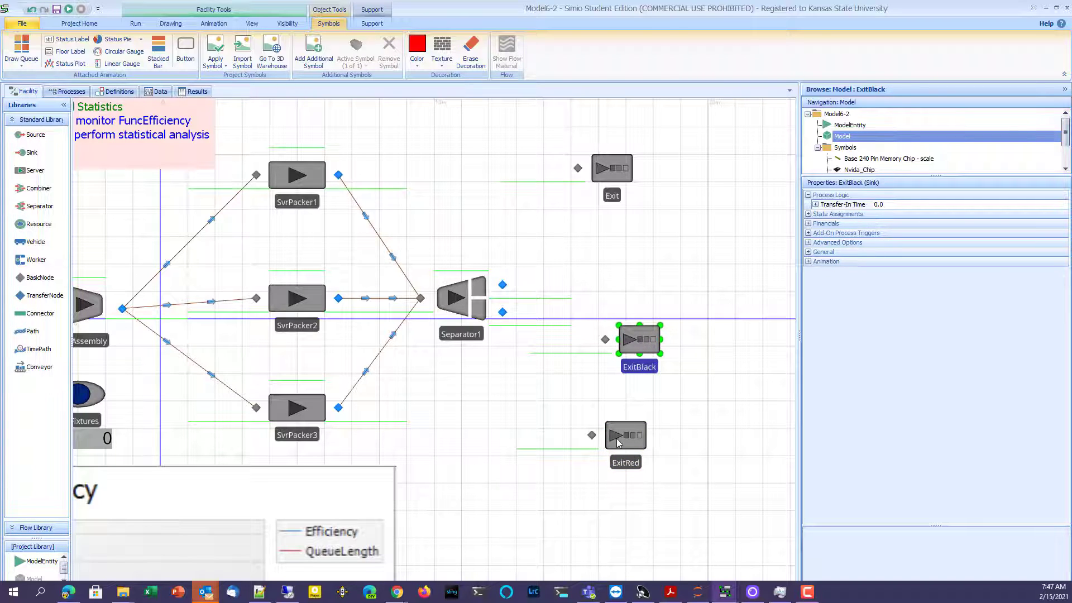
drag(617, 443, 635, 438)
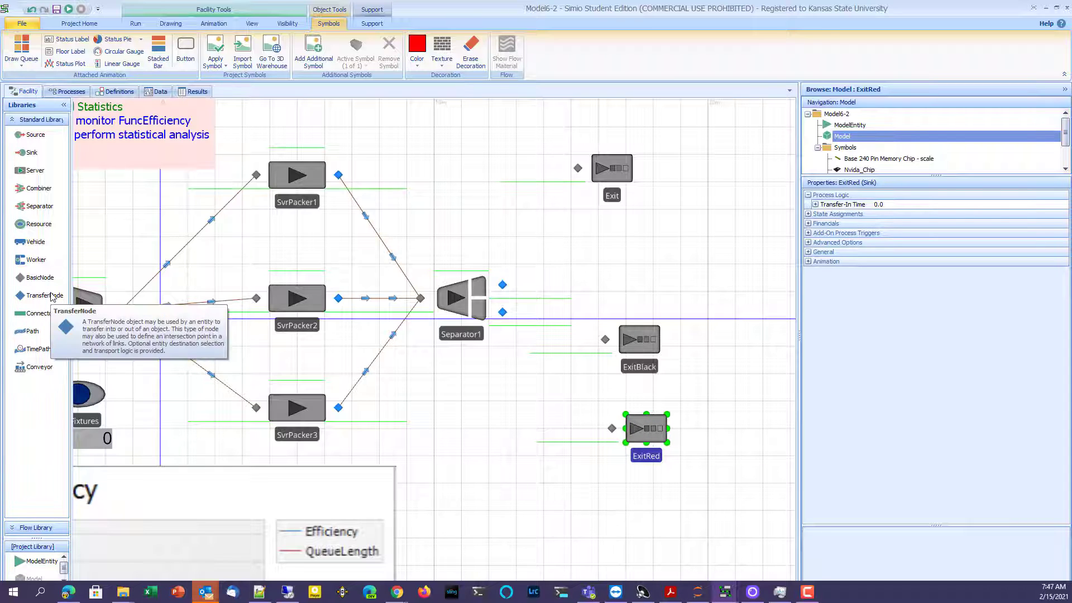
drag(51, 296, 523, 381)
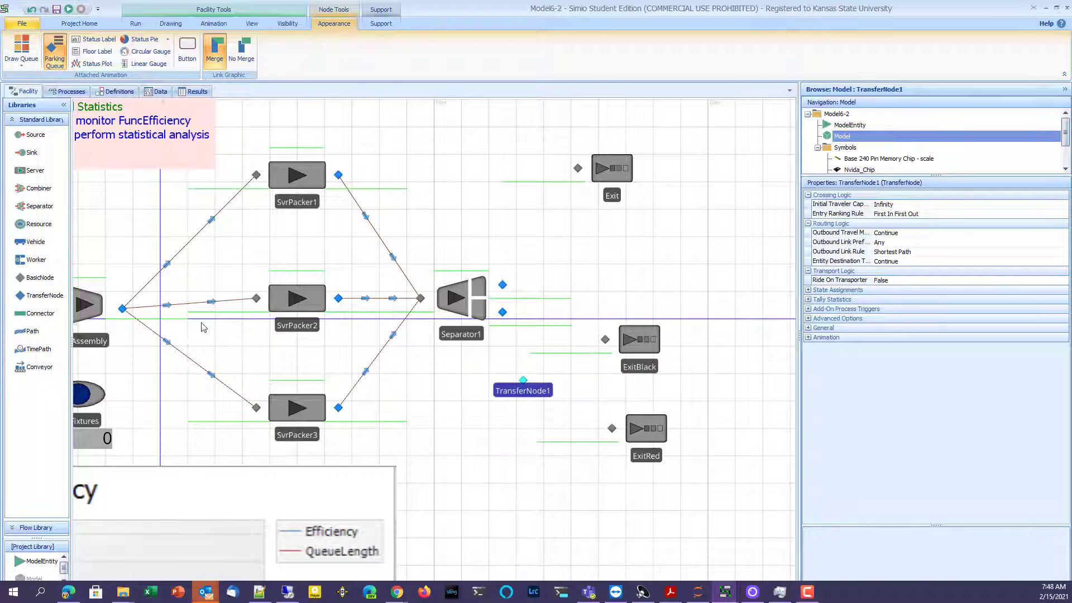
Draw connectors Separator1→Exit, Separator1→TransferNode1, TransferNode1→ExitBlack and TransferNode1→ExitRed.
click(50, 318)
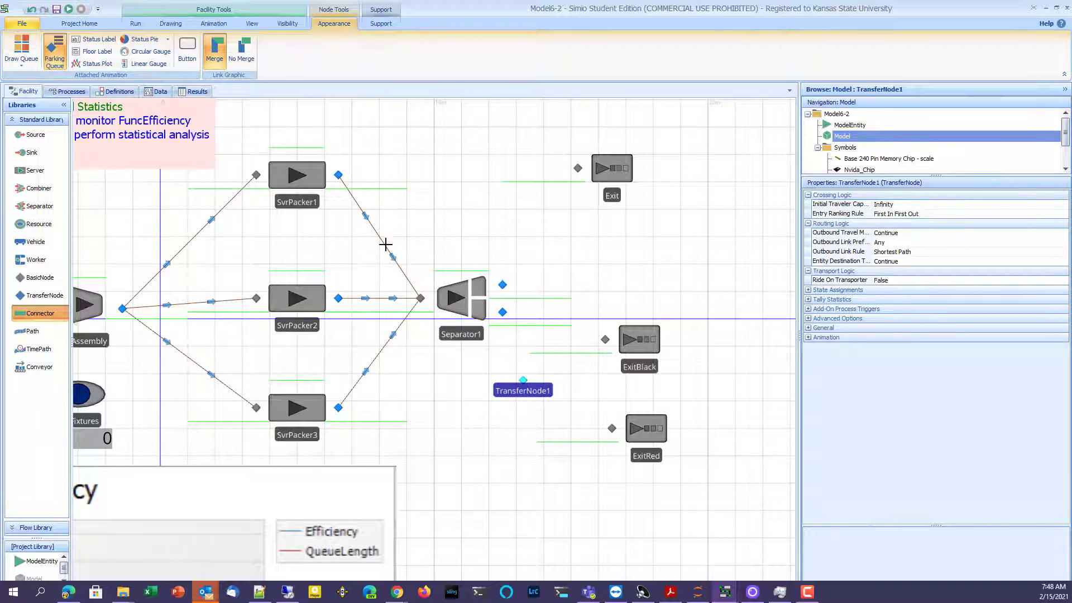
click(501, 285)
click(578, 168)
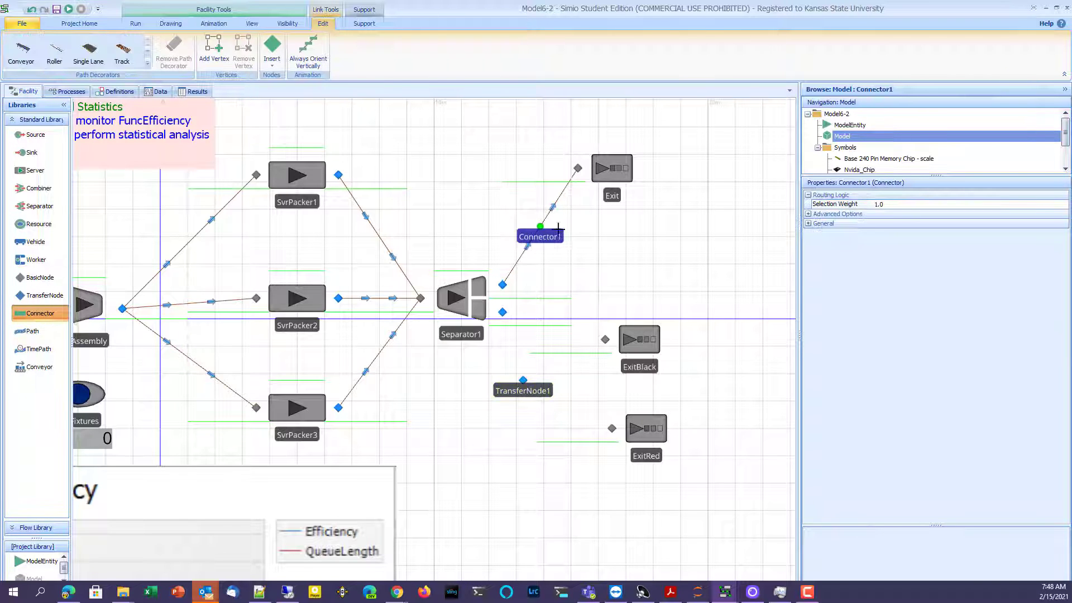
click(501, 311)
click(522, 380)
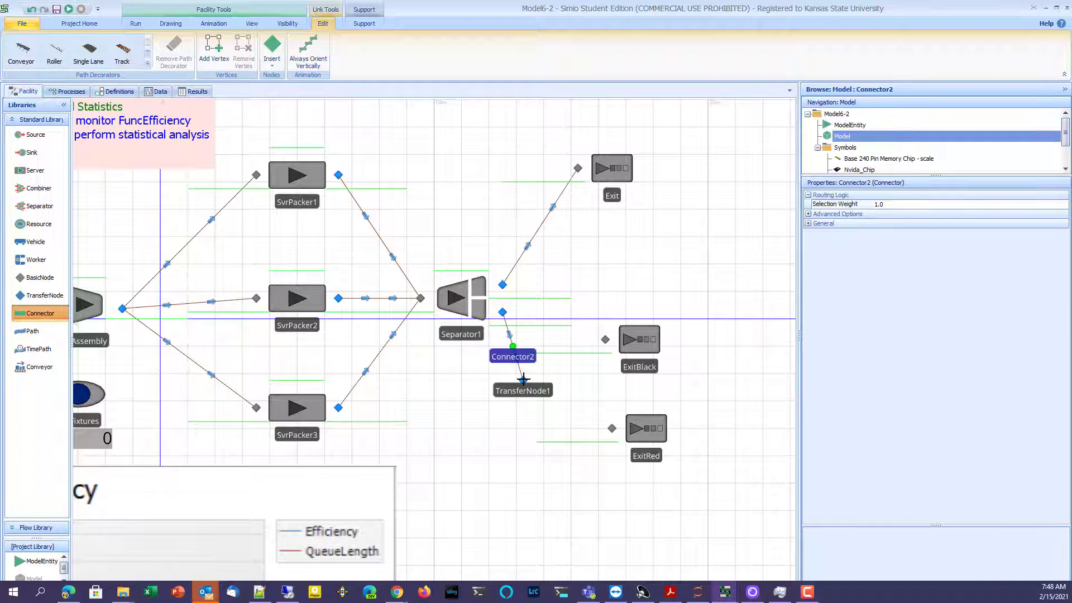
click(525, 379)
click(606, 340)
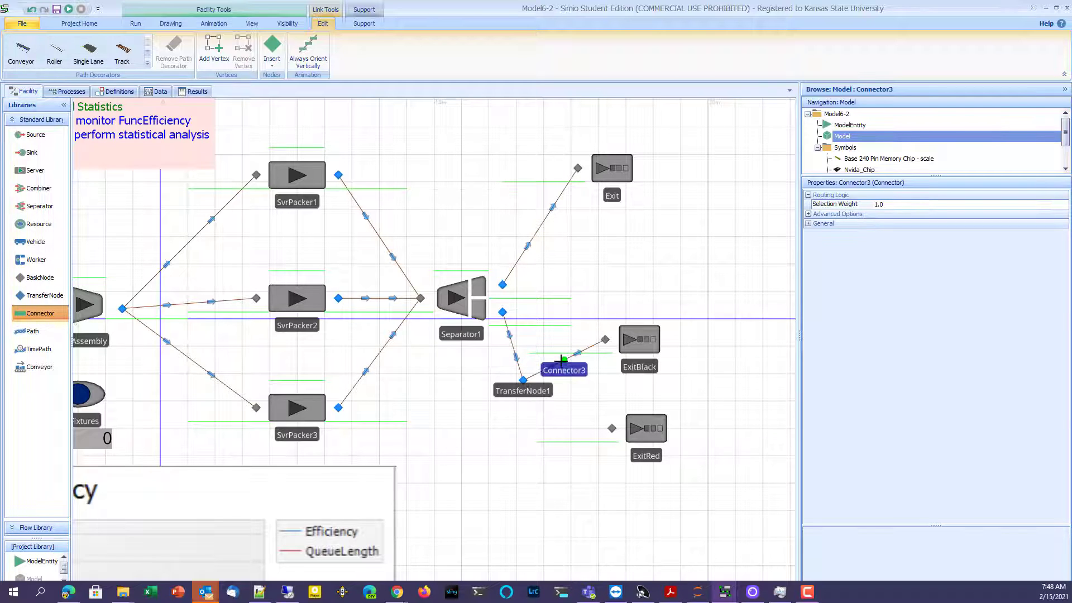
click(524, 380)
click(613, 428)
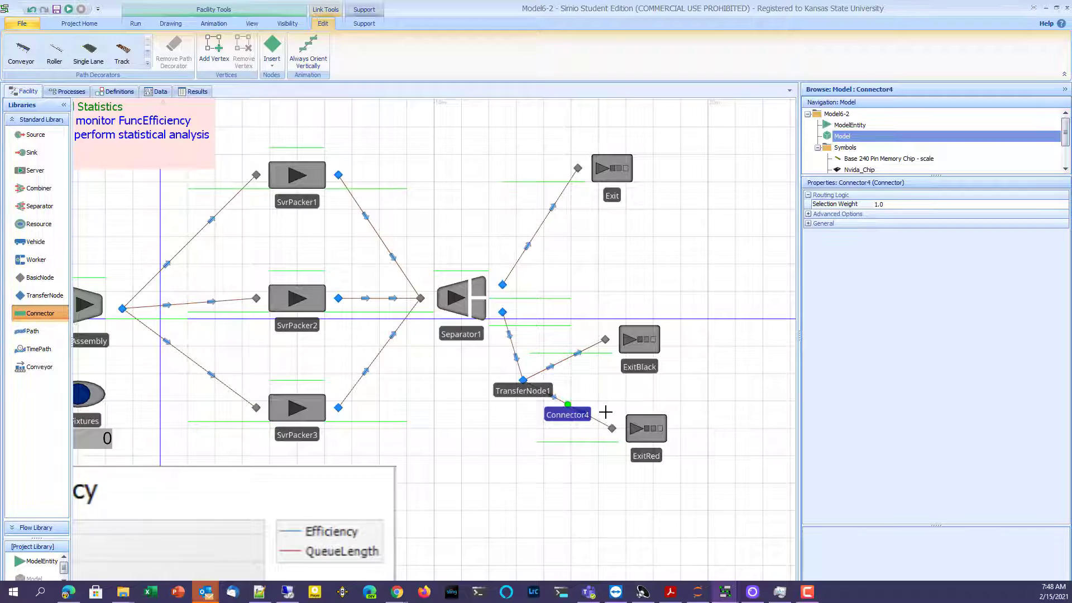
click(605, 414)
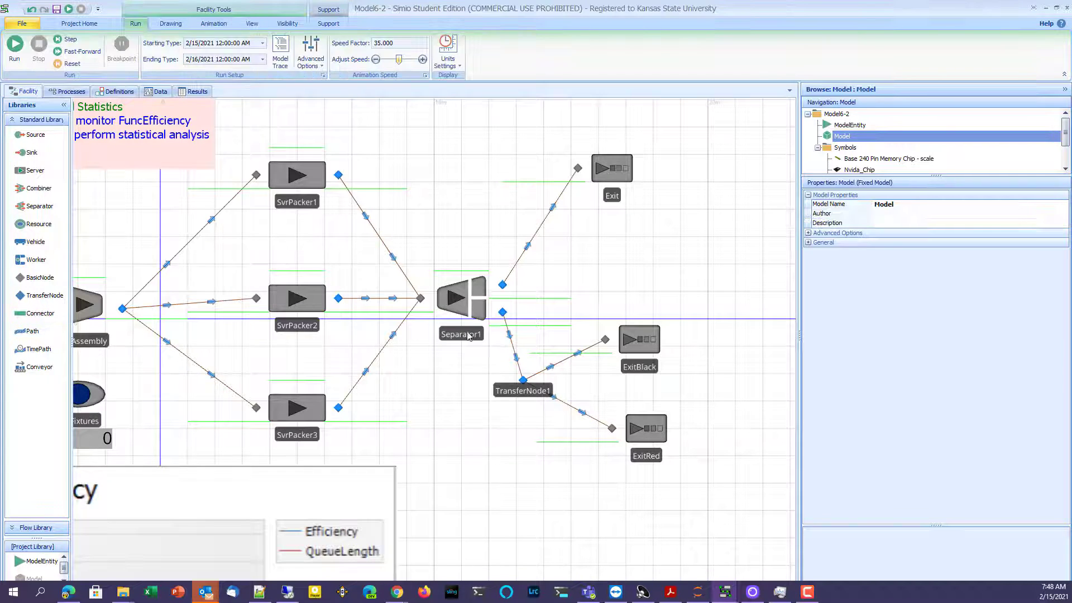
Set Travel Time to 3.5 on TimePath4, TimePath5 and TimePath6 together.
click(410, 277)
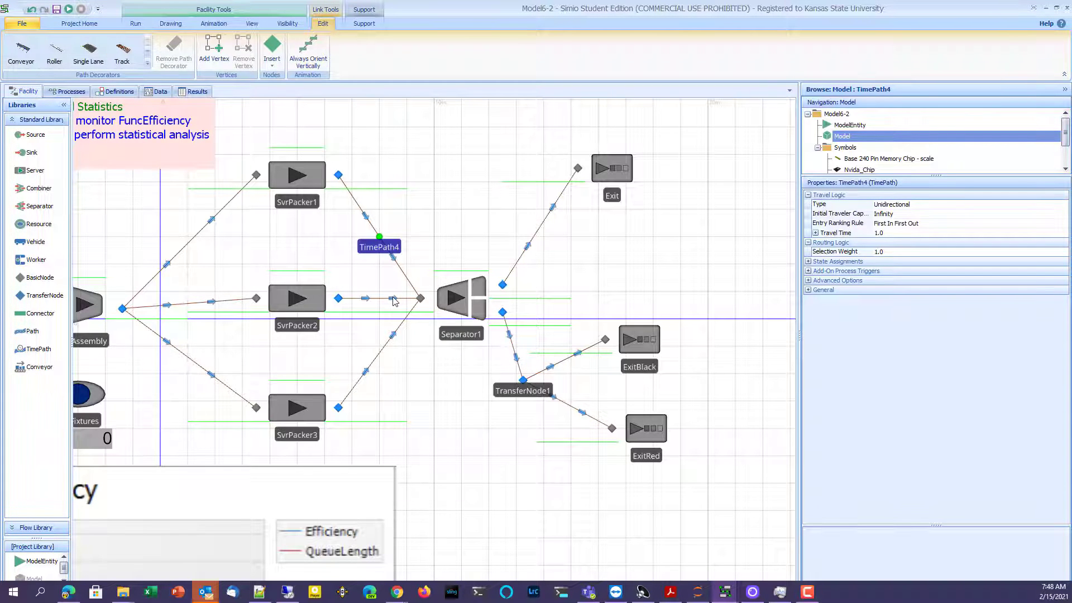
ctrl+click(394, 299)
ctrl+click(373, 363)
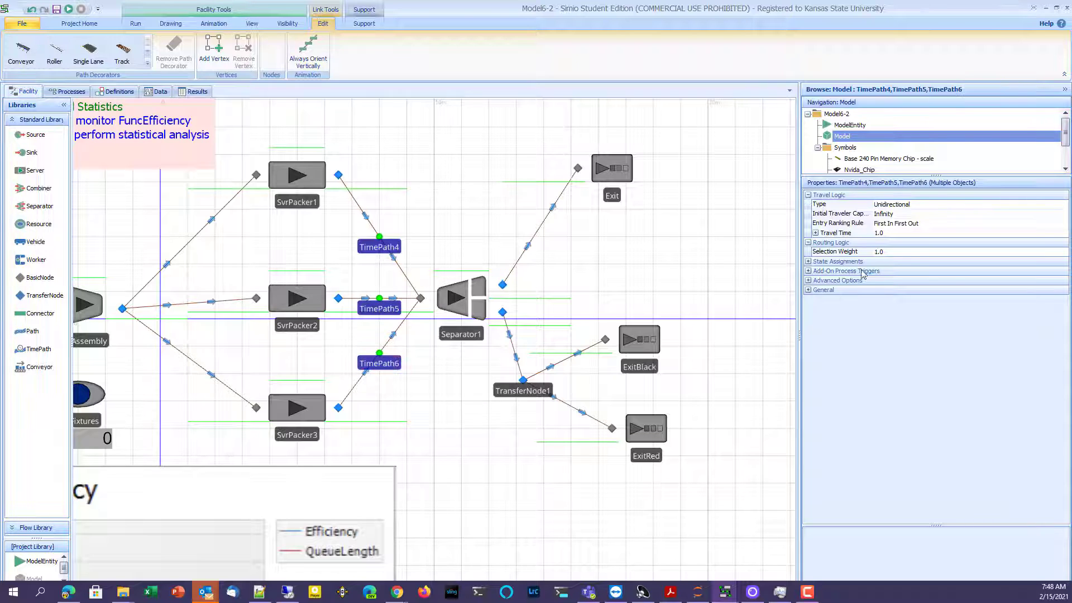
click(893, 234)
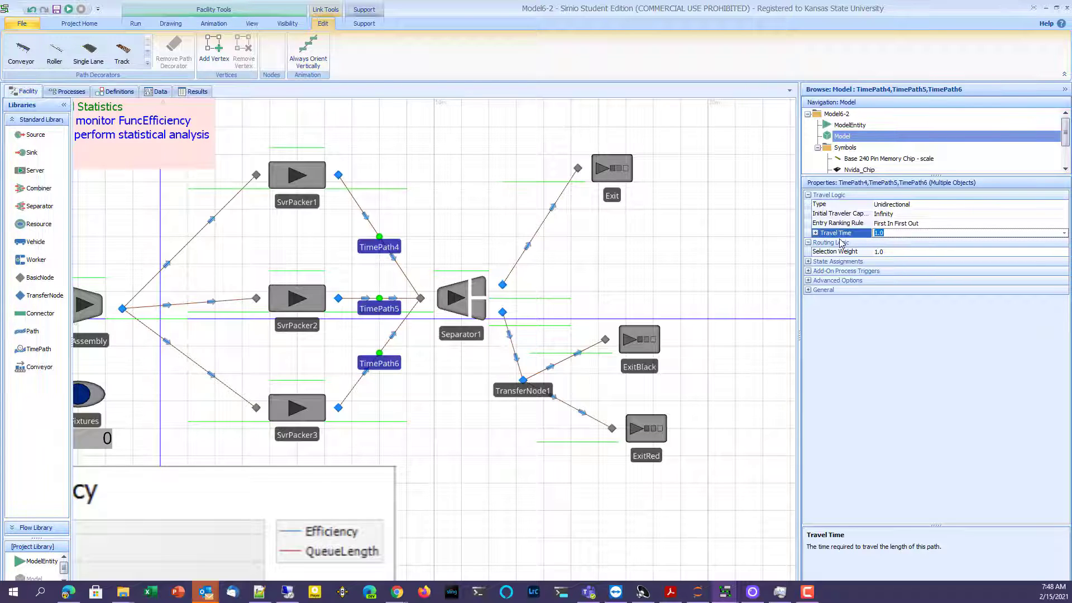
text(3.5)
key(Return)
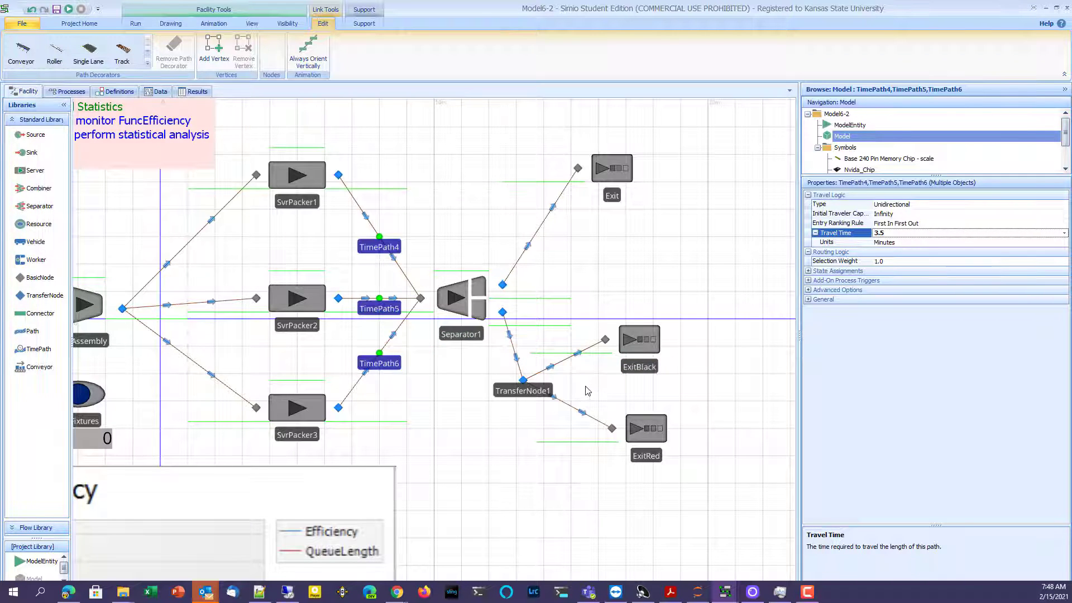
Set TransferNode1's Outbound Link Rule to By Link Weight.
click(527, 386)
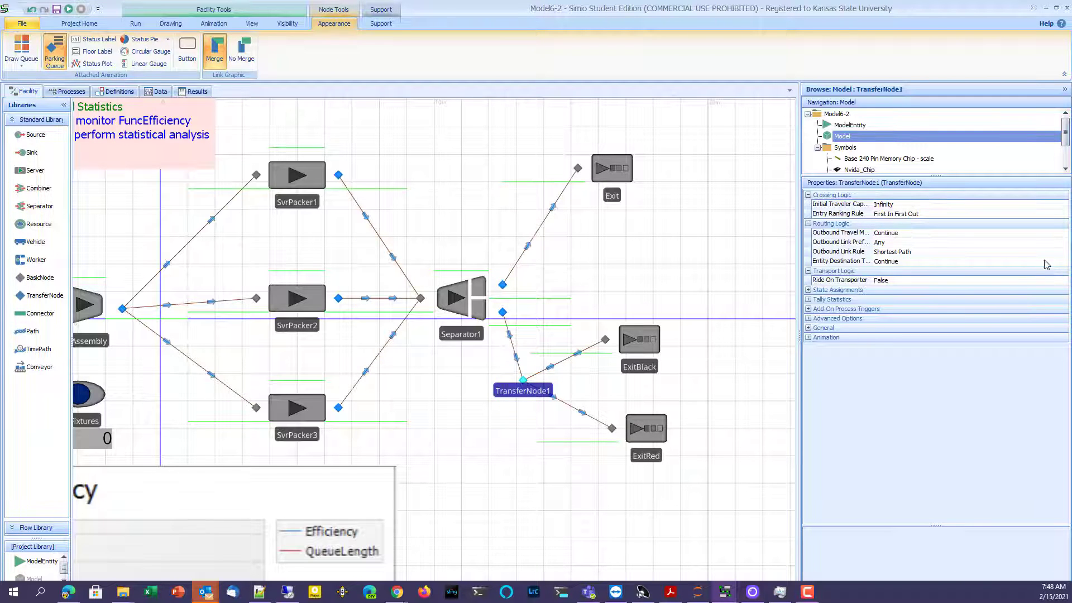
click(1061, 252)
click(1065, 253)
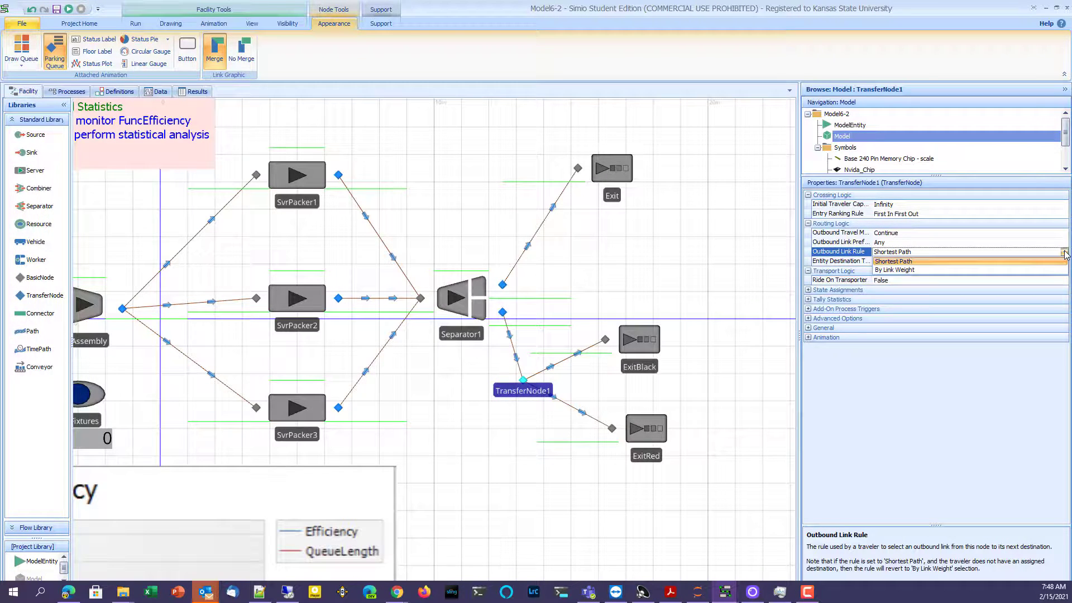
click(972, 270)
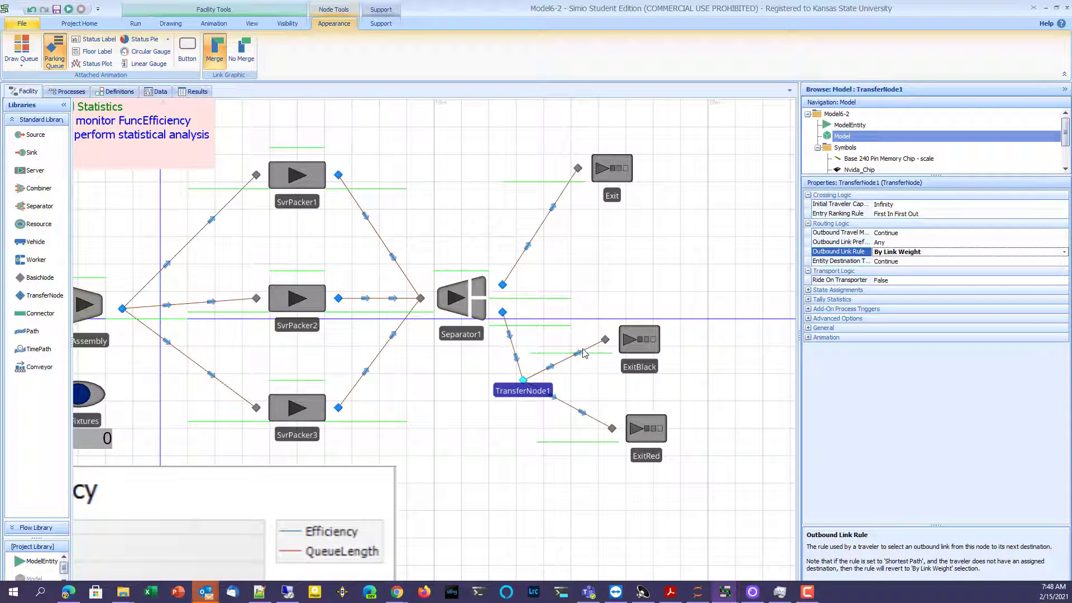
click(560, 367)
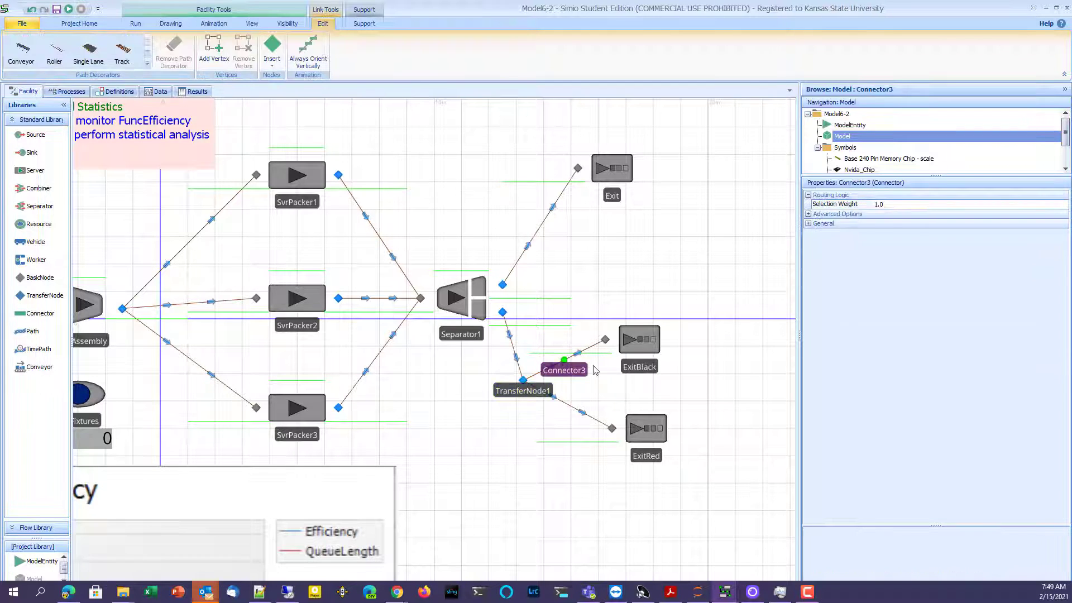
Set Connector3's Selection Weight to ModelEntity.ChipType == 1.
click(1060, 205)
click(1064, 204)
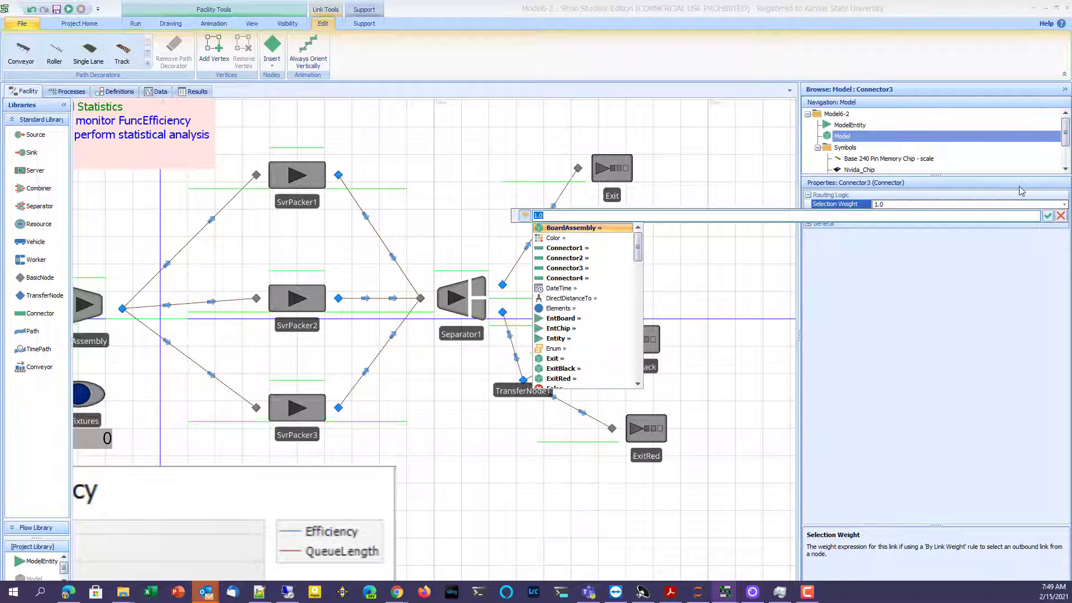
text(Mod)
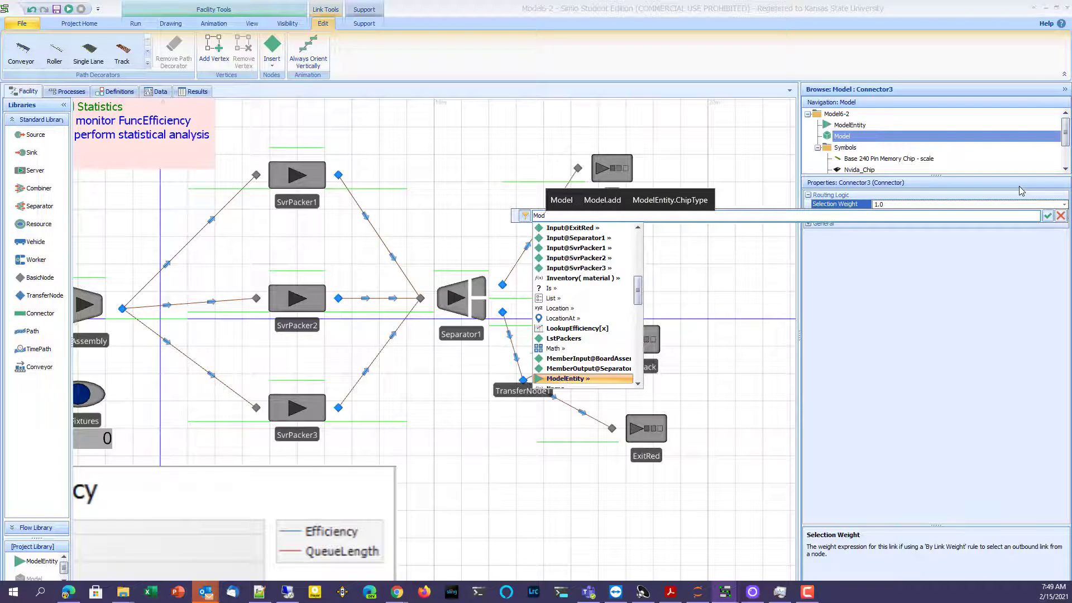
text(elEntity.Chip)
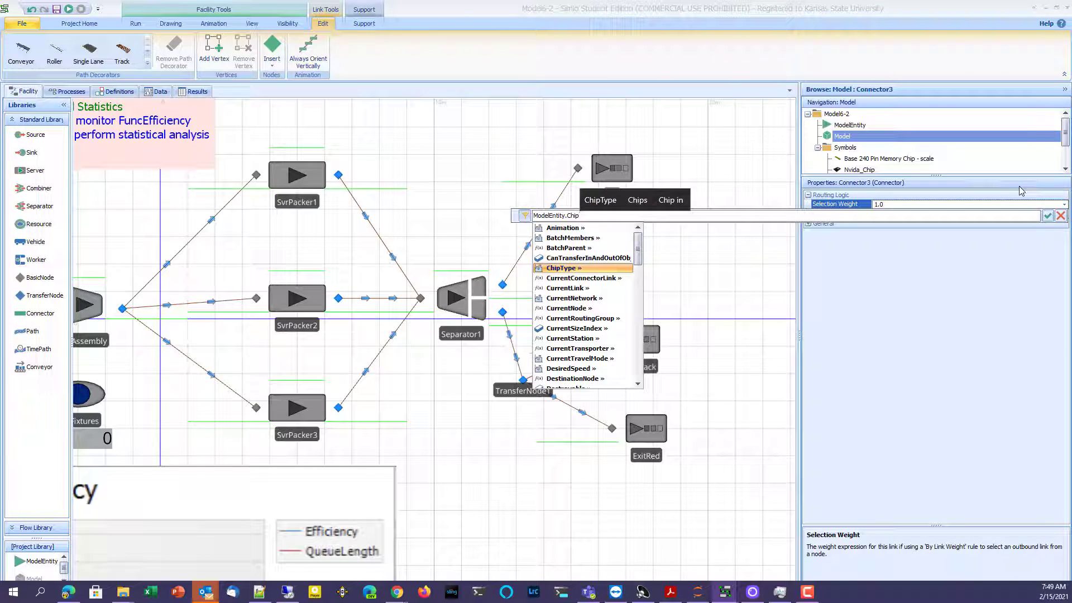
text(Type == 1)
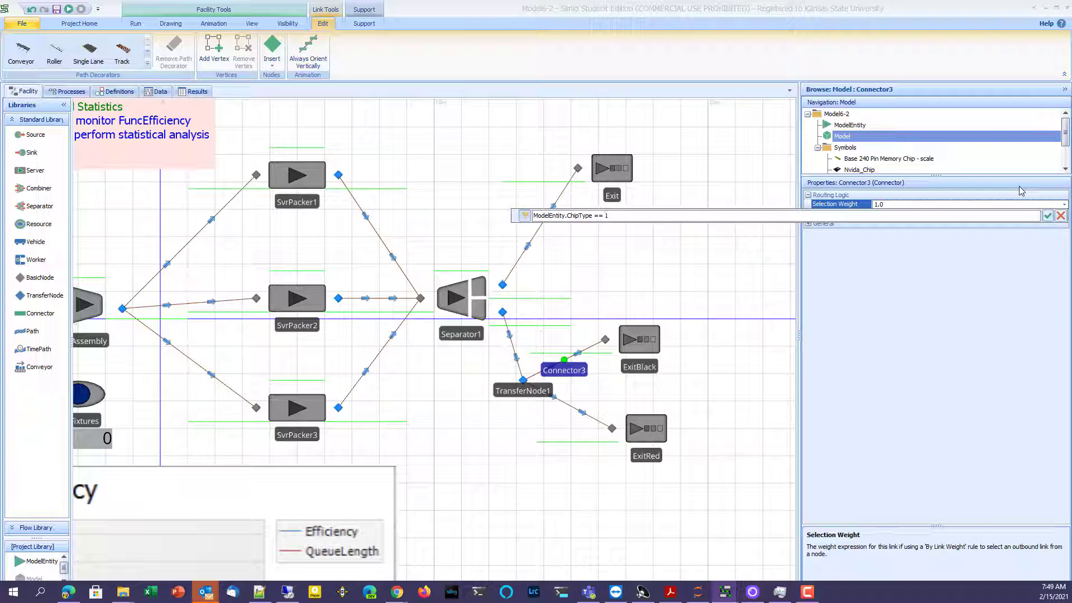
key(ctrl+a)
key(ctrl+c)
click(1047, 216)
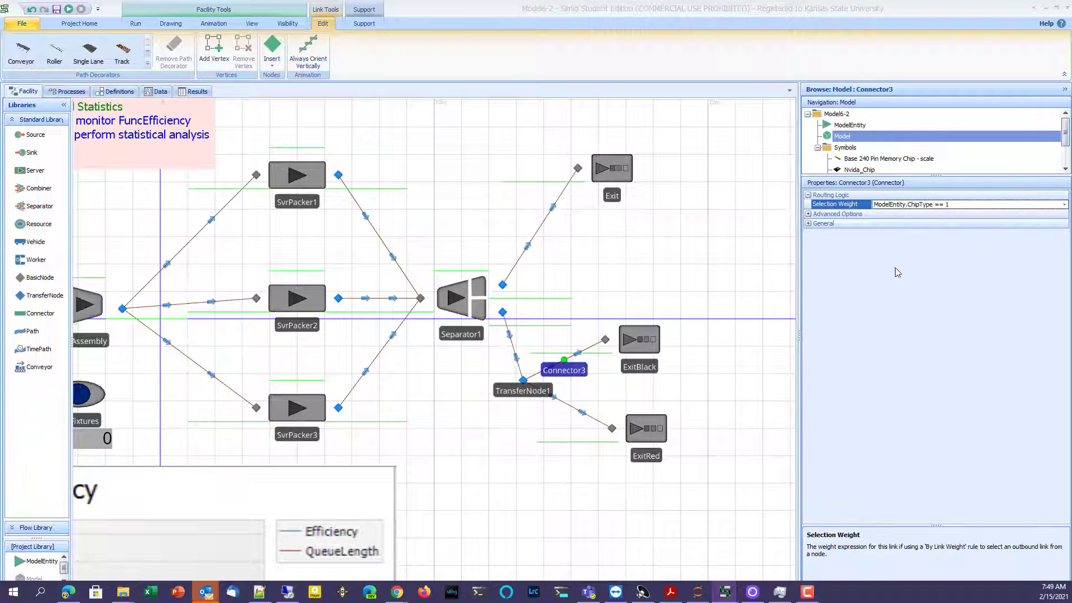
Set Connector4's Selection Weight to ModelEntity.ChipType == 2.
click(581, 413)
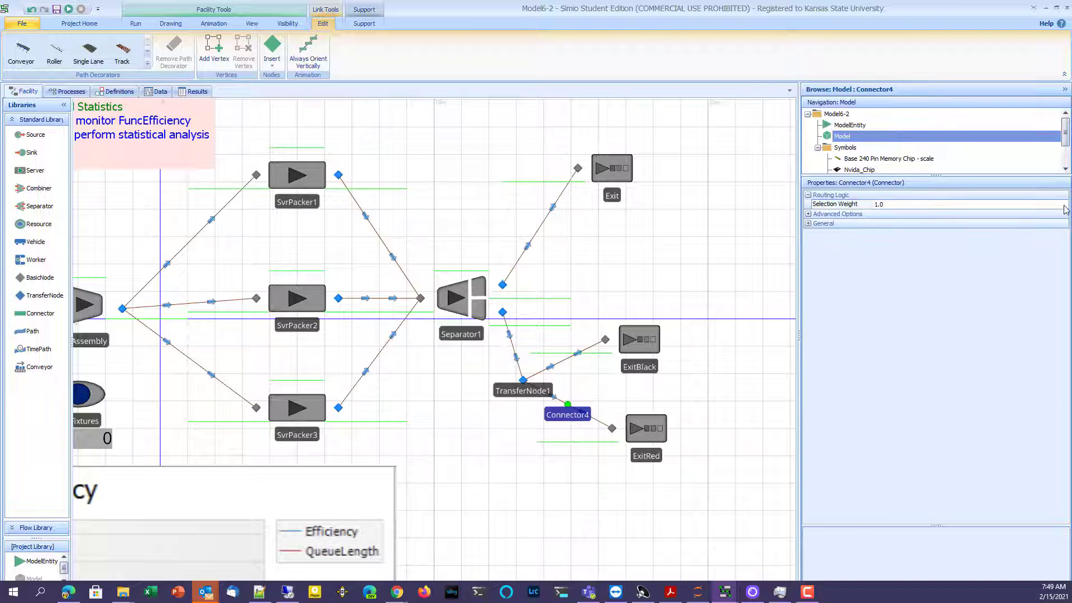
click(1064, 205)
click(1064, 206)
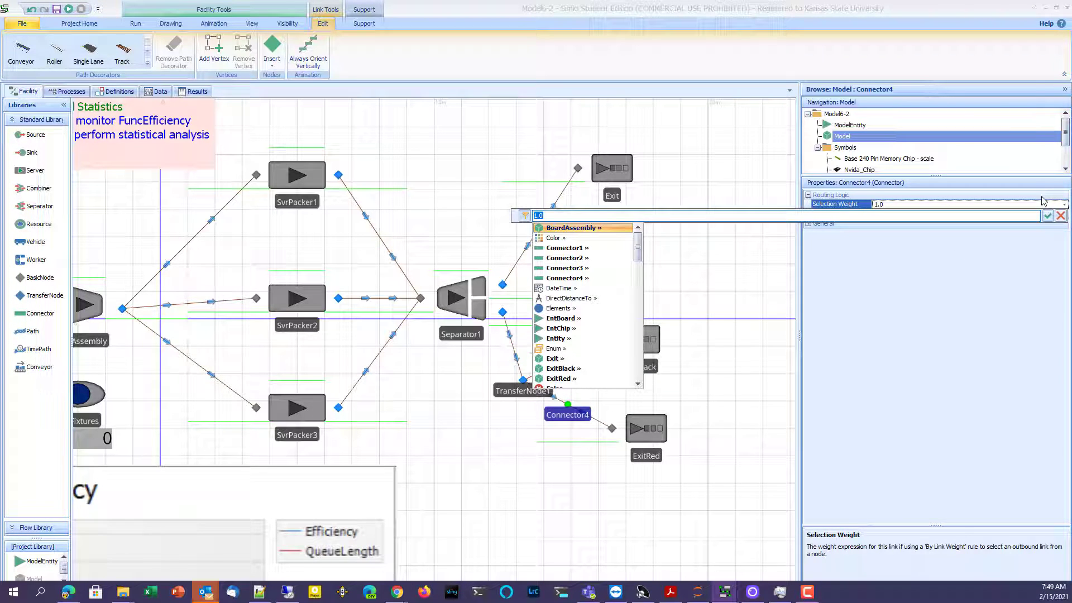
key(ctrl+v)
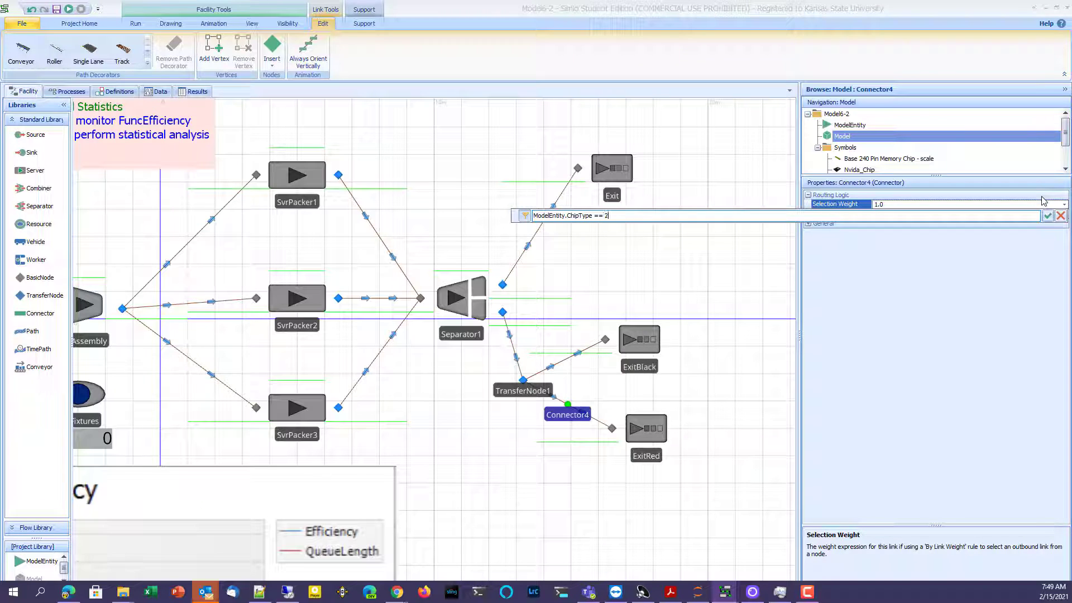
key(Return)
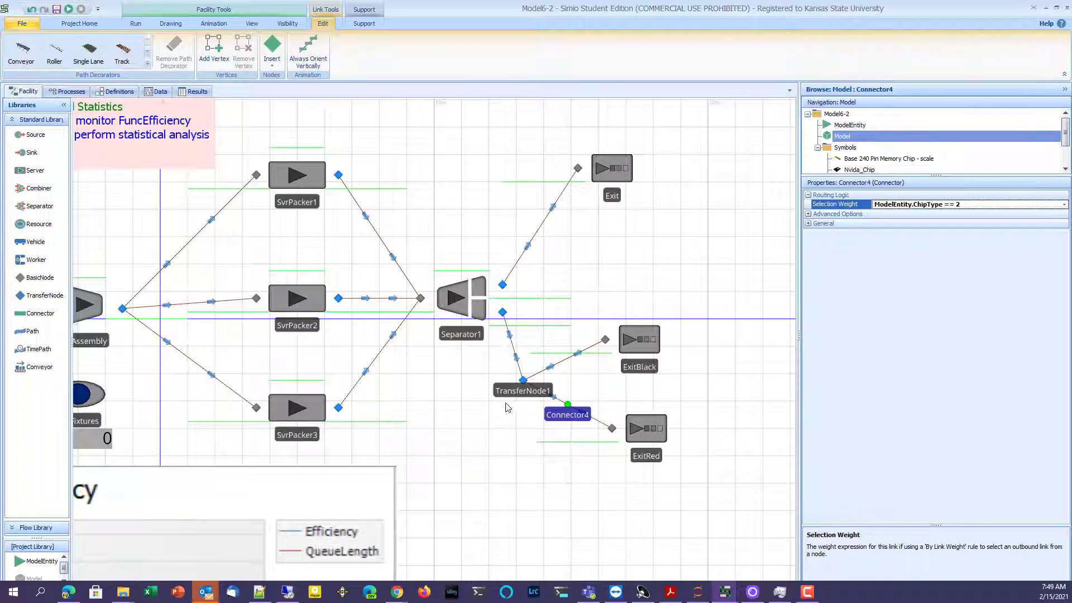
click(523, 390)
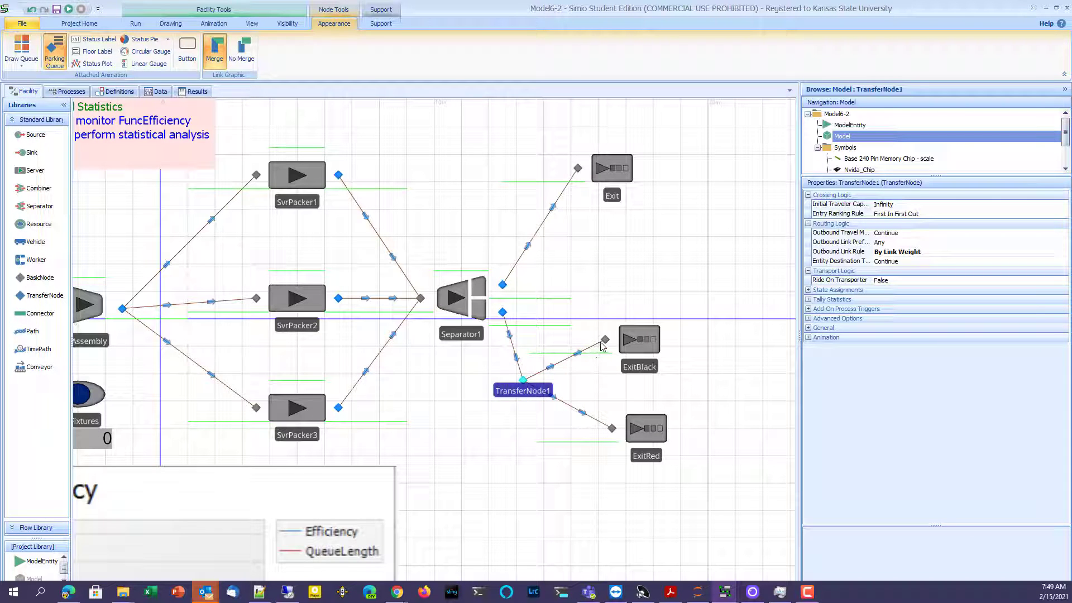
click(565, 362)
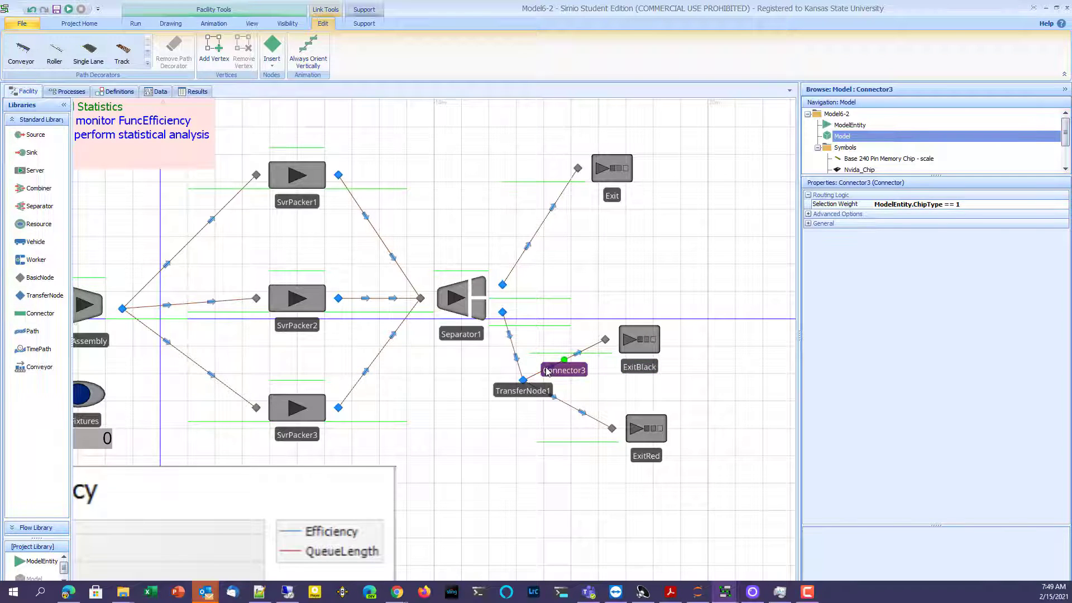
click(567, 404)
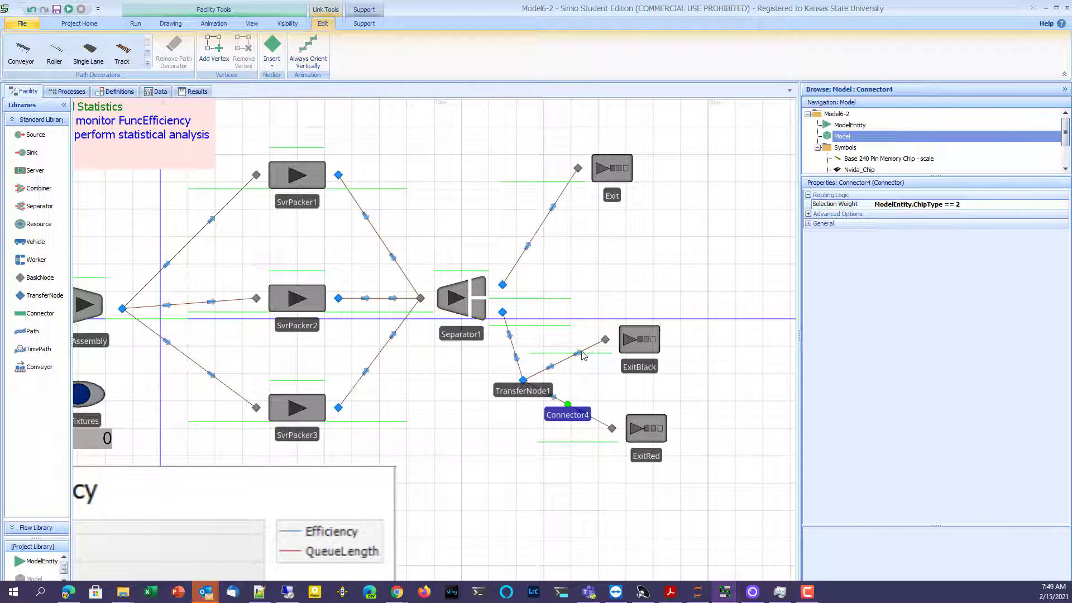
click(564, 361)
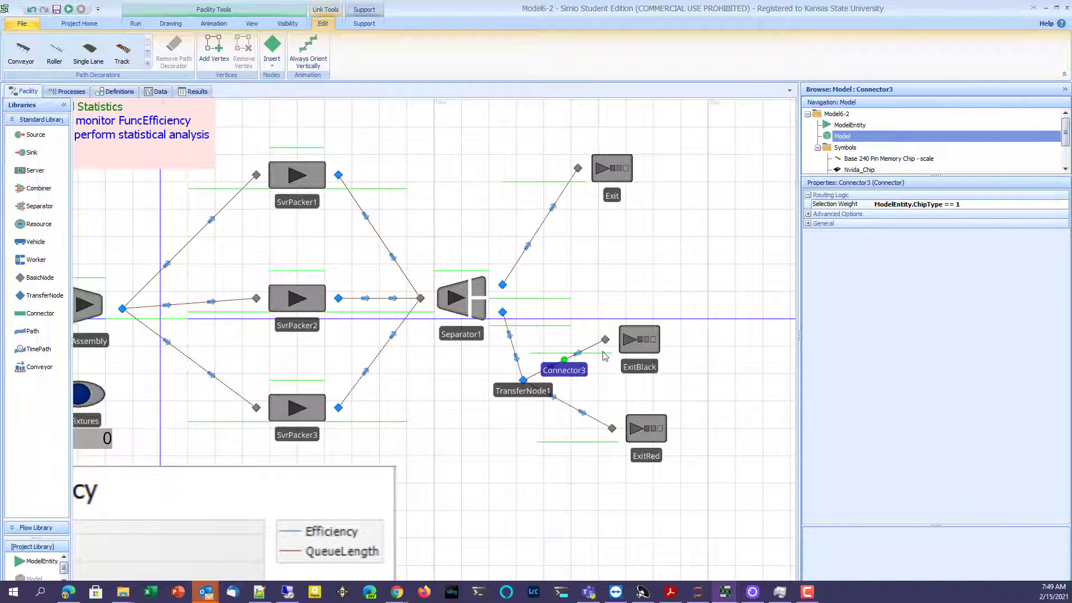
click(575, 411)
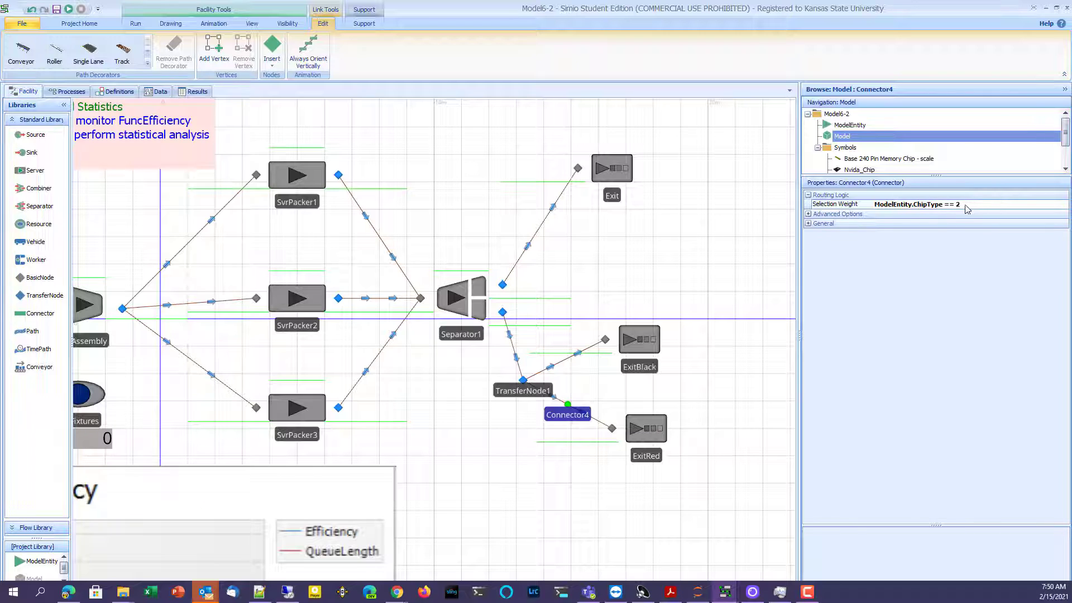
click(569, 362)
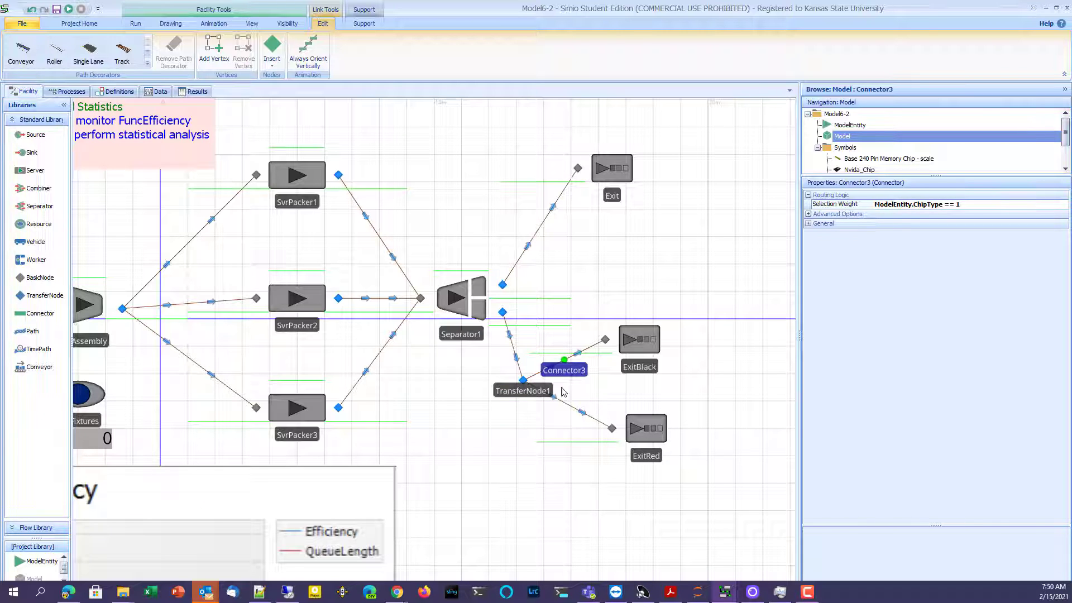
click(698, 409)
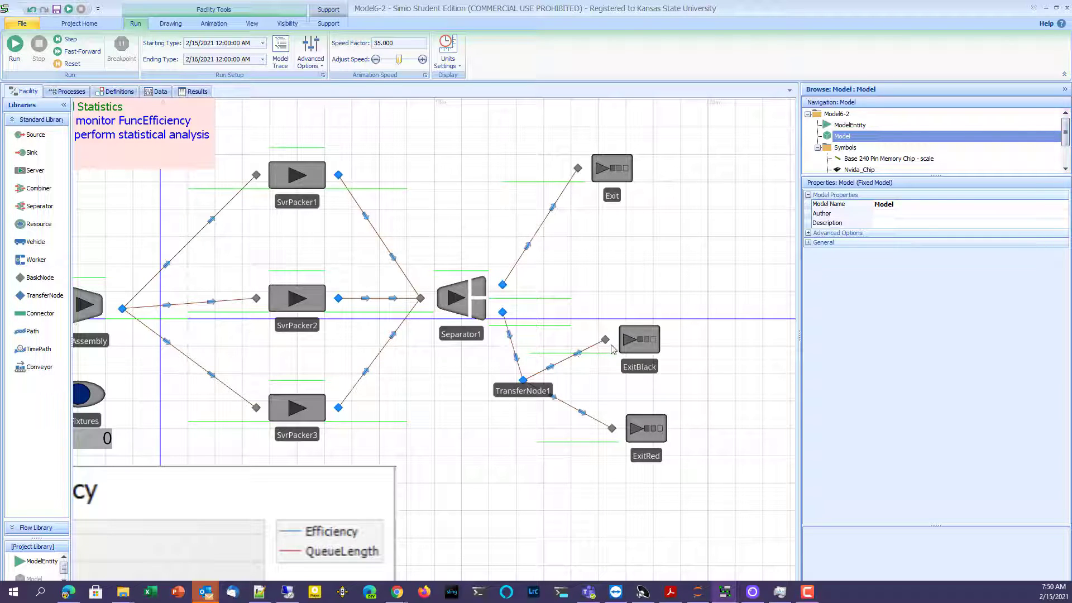
click(565, 364)
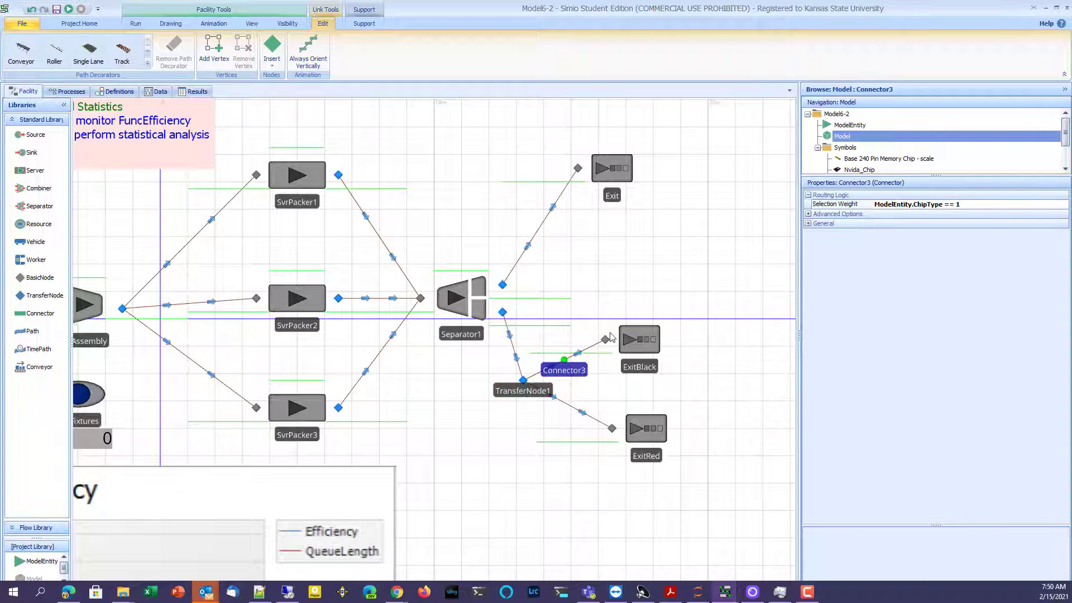
click(580, 414)
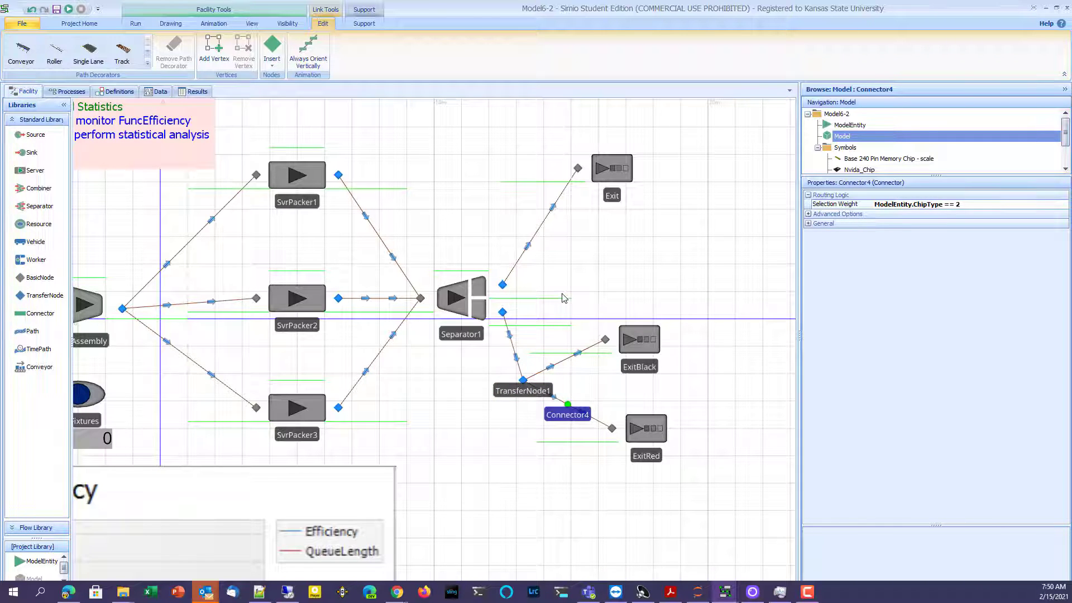
click(605, 162)
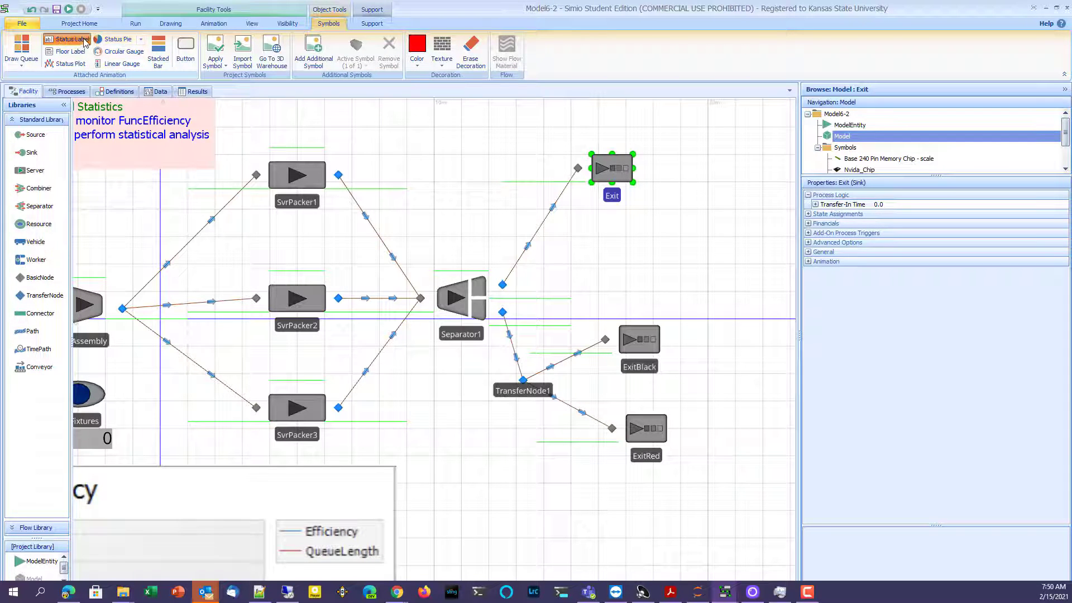
Draw a status label above Exit with expression InputBuffer.NumberEntered.
drag(585, 134, 637, 148)
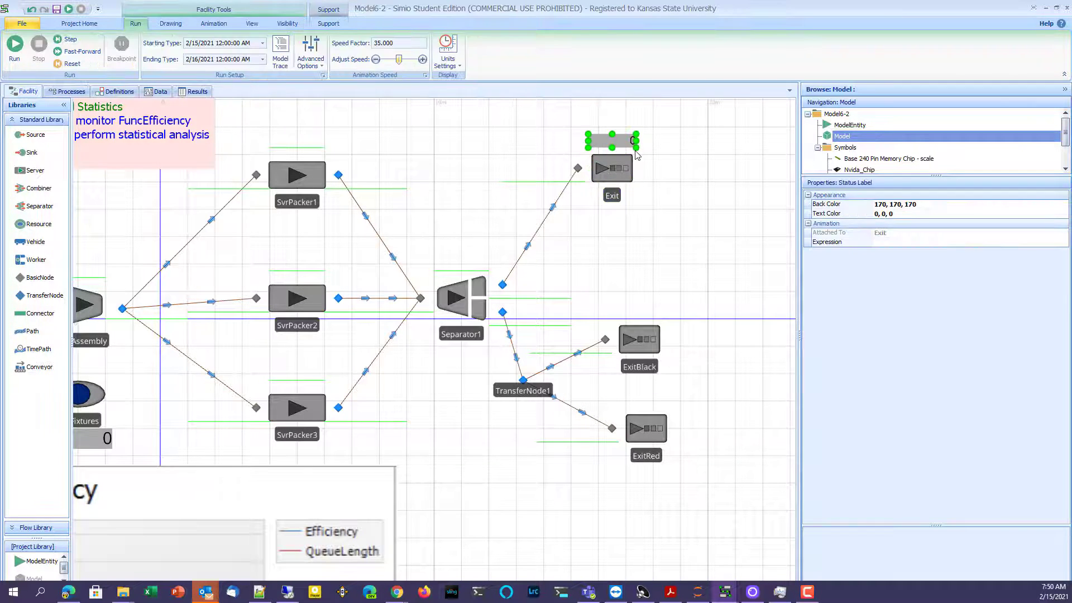
click(1015, 242)
click(1065, 244)
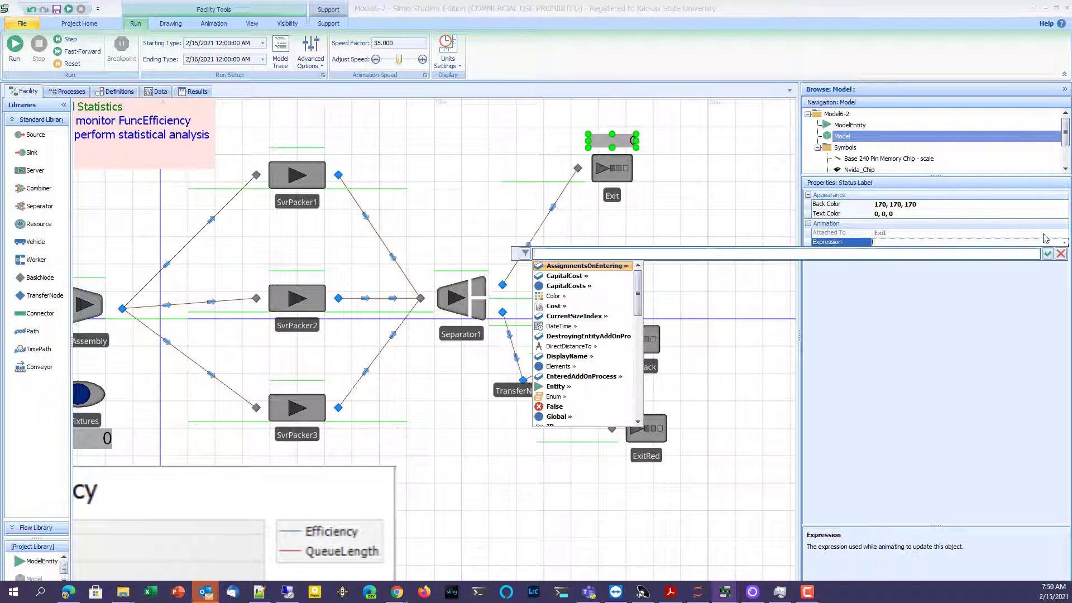
text(inputbu)
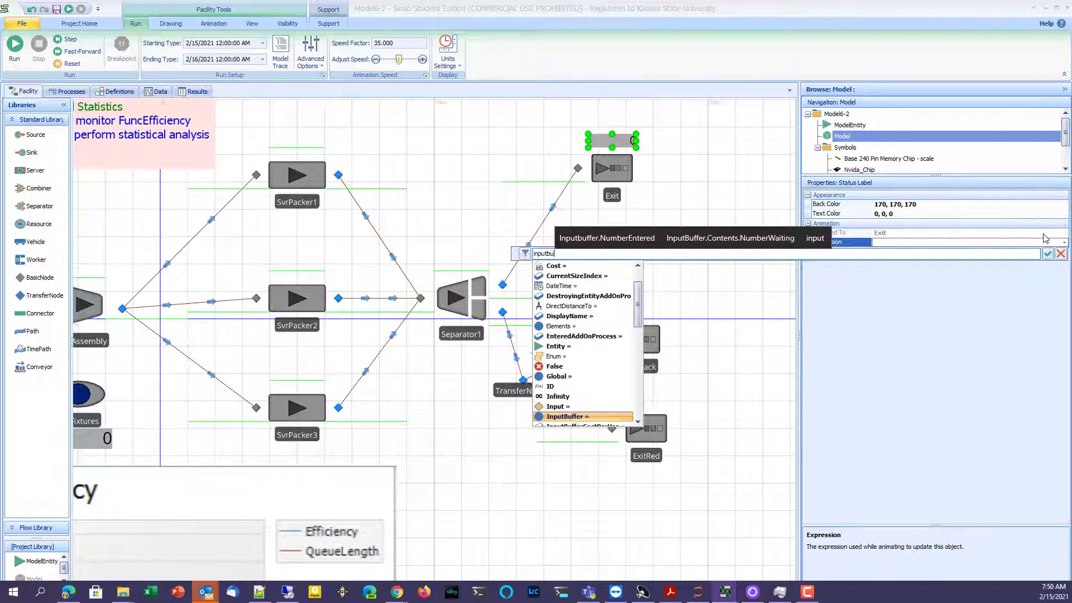
text(ffer.Nu)
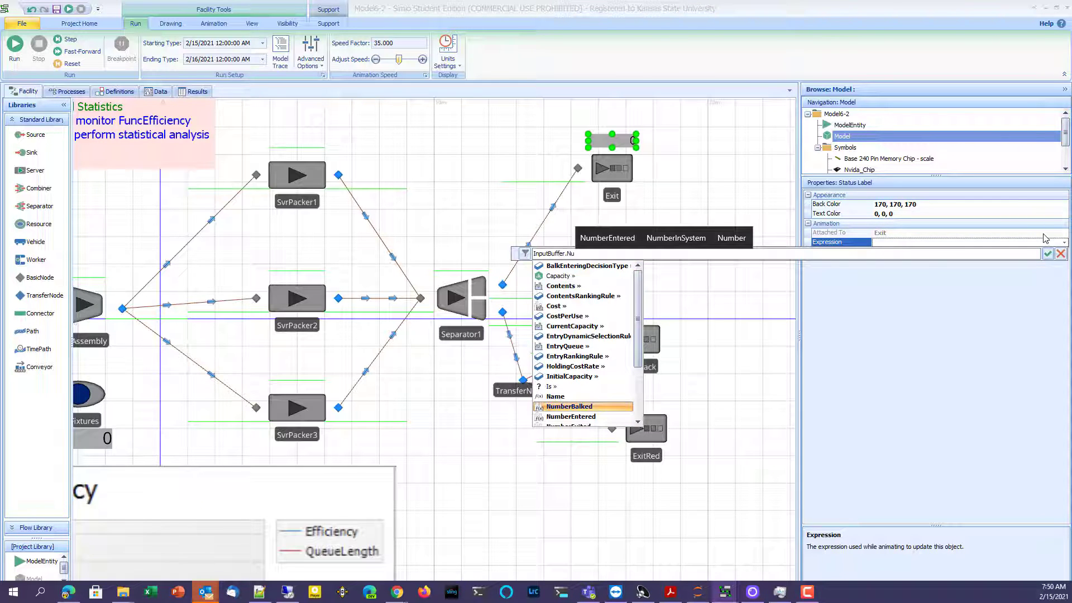
key(Down)
key(Return)
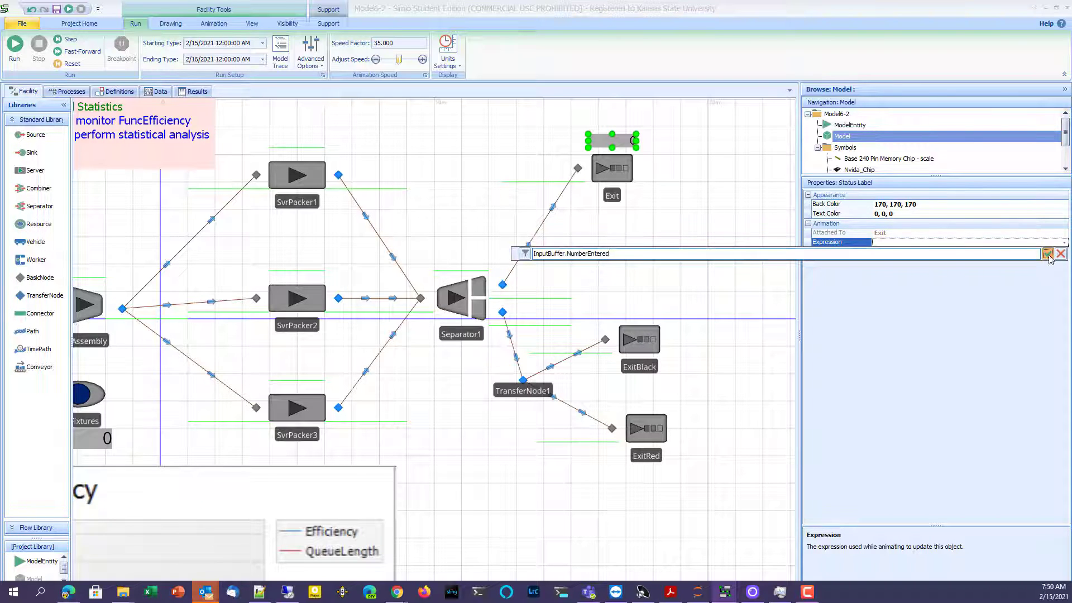
click(1048, 254)
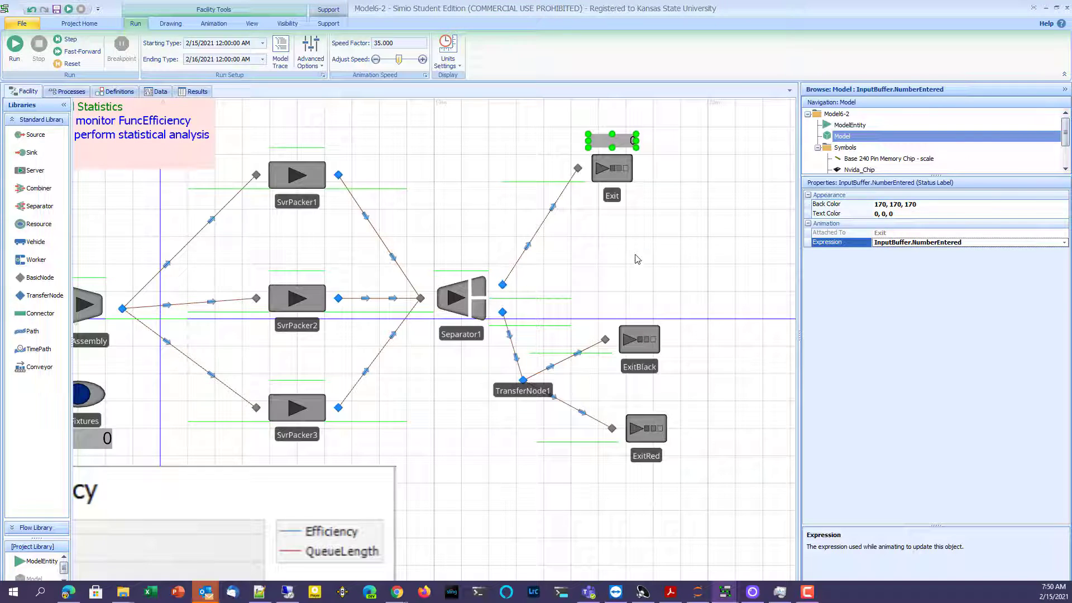
Draw a status label above ExitBlack with expression InputBuffer.NumberEntered.
click(626, 350)
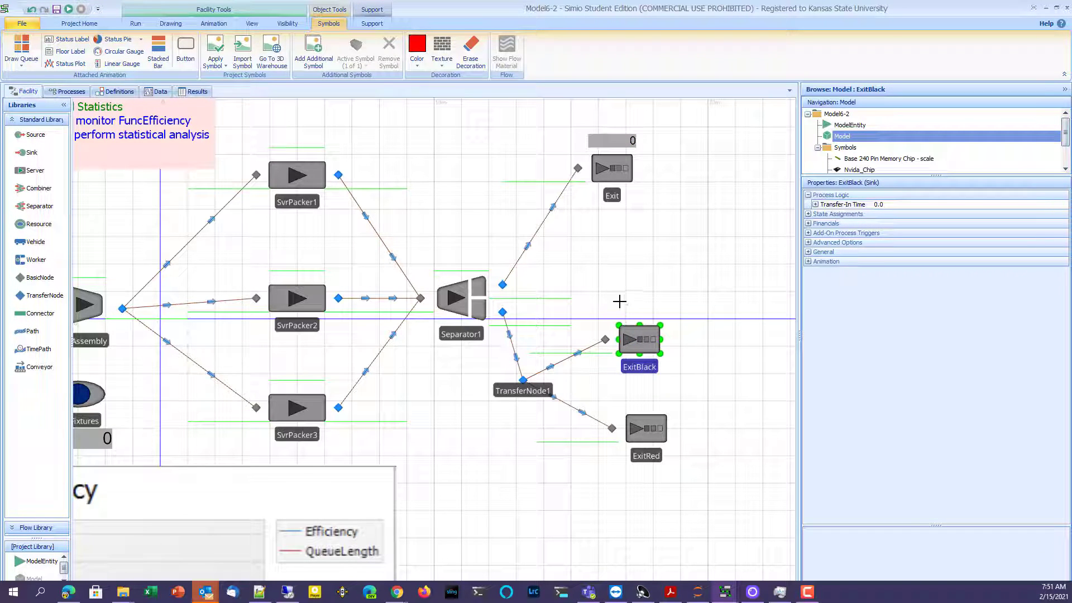
drag(619, 306, 667, 319)
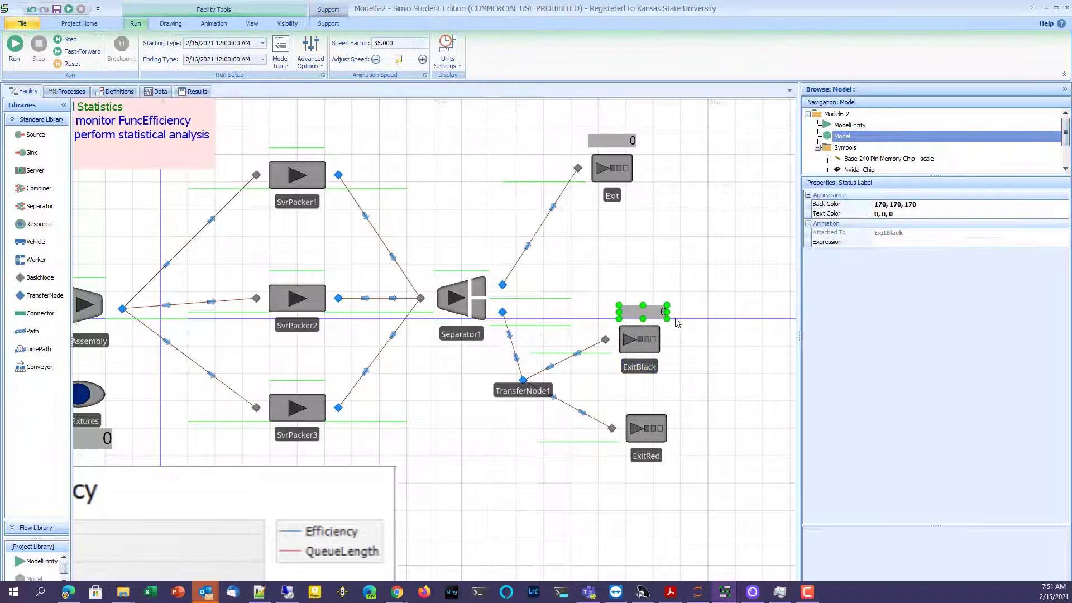
click(1050, 243)
click(1063, 244)
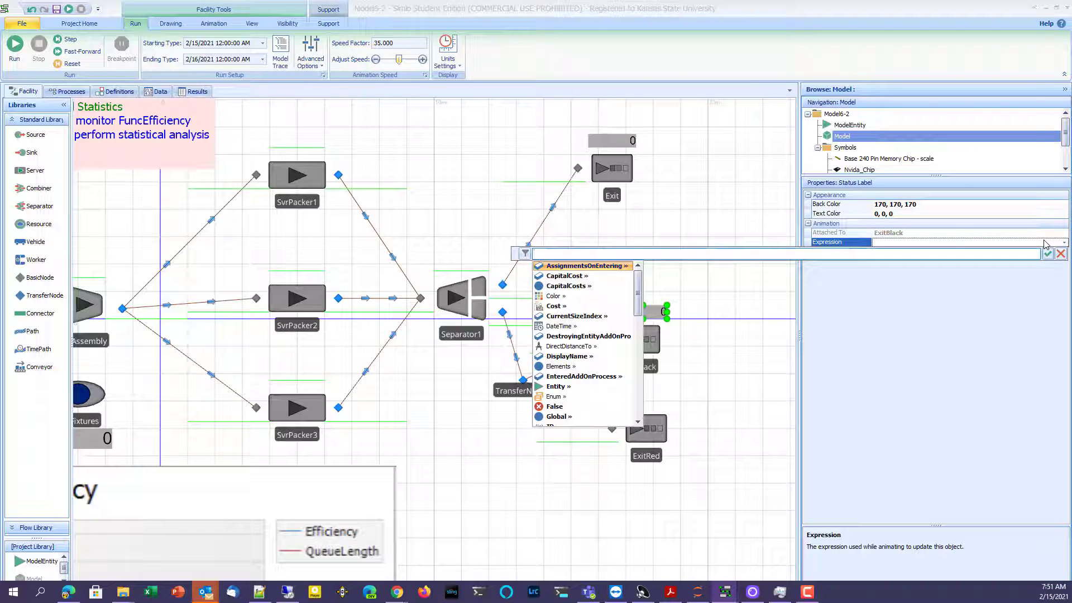
text(inputb)
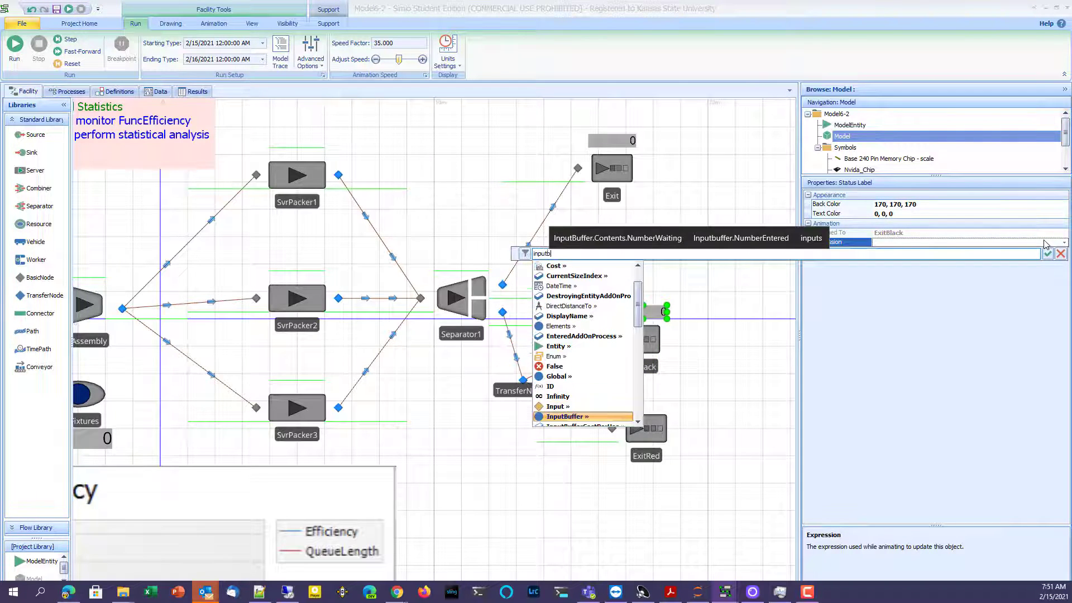
text(uf.Nu)
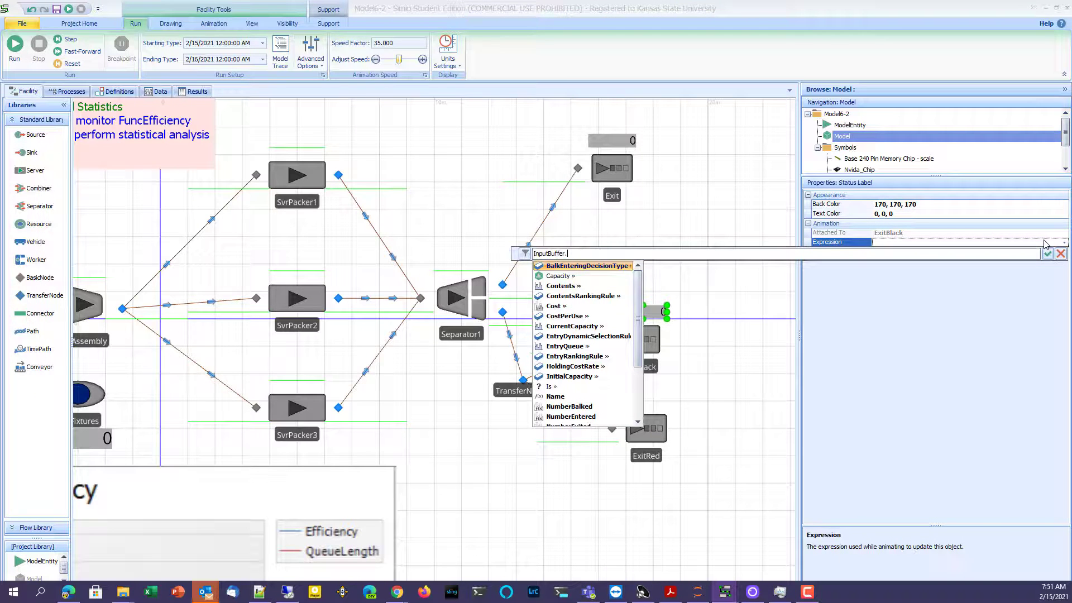
key(Down)
key(Down)
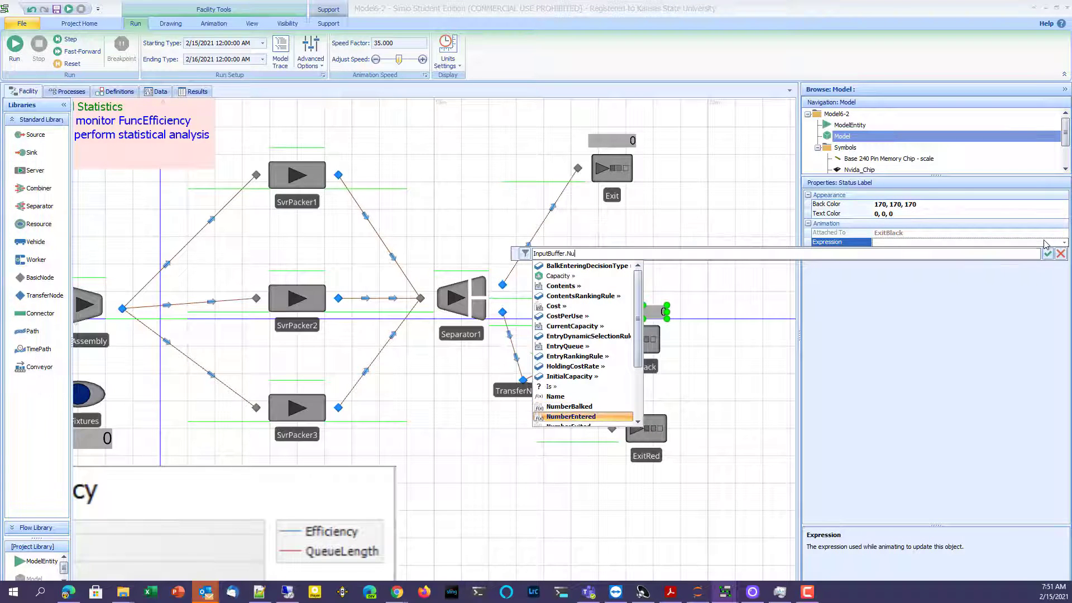
key(Up)
key(Return)
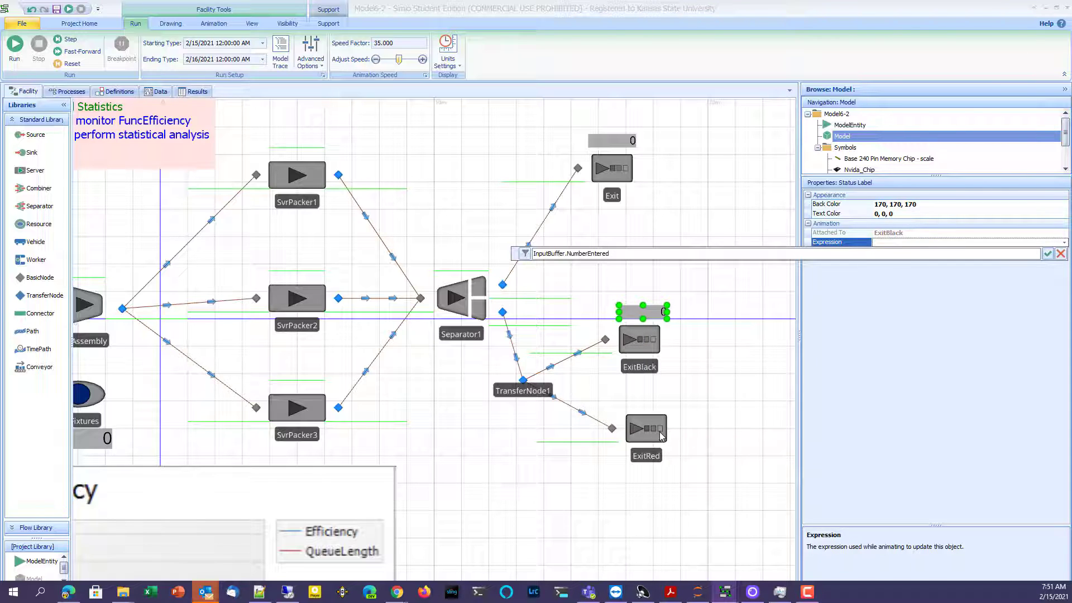
click(1048, 254)
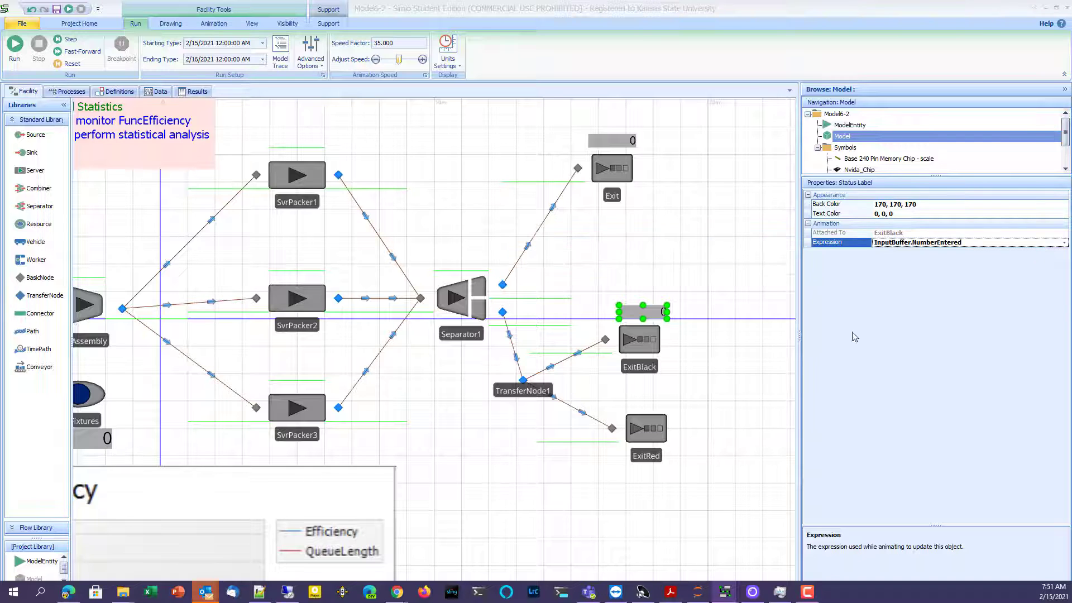
click(664, 437)
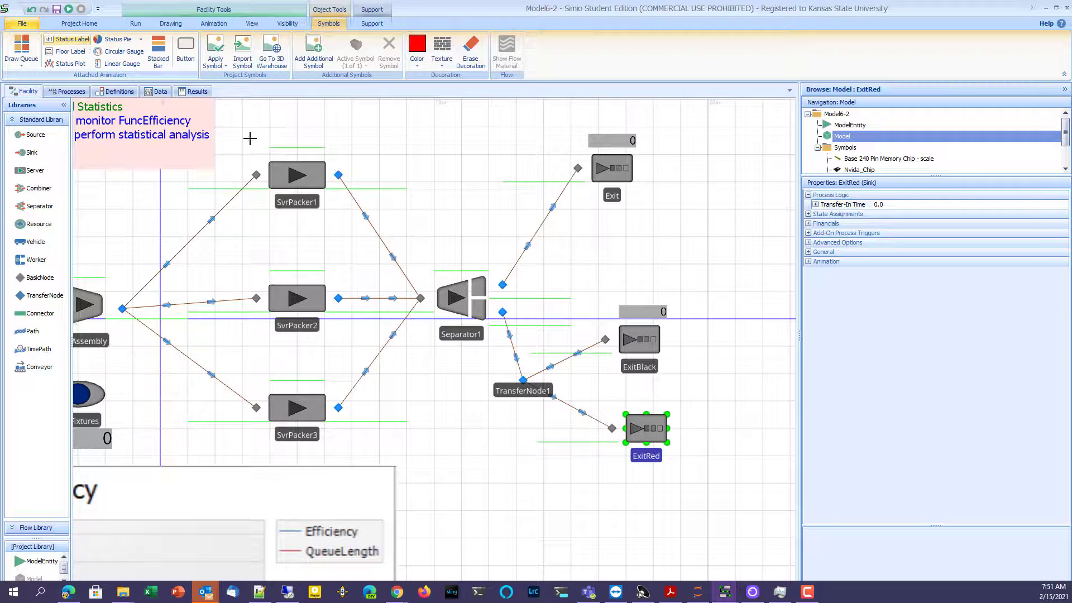
Draw a new status label above the ExitRed sink.
drag(626, 395, 669, 412)
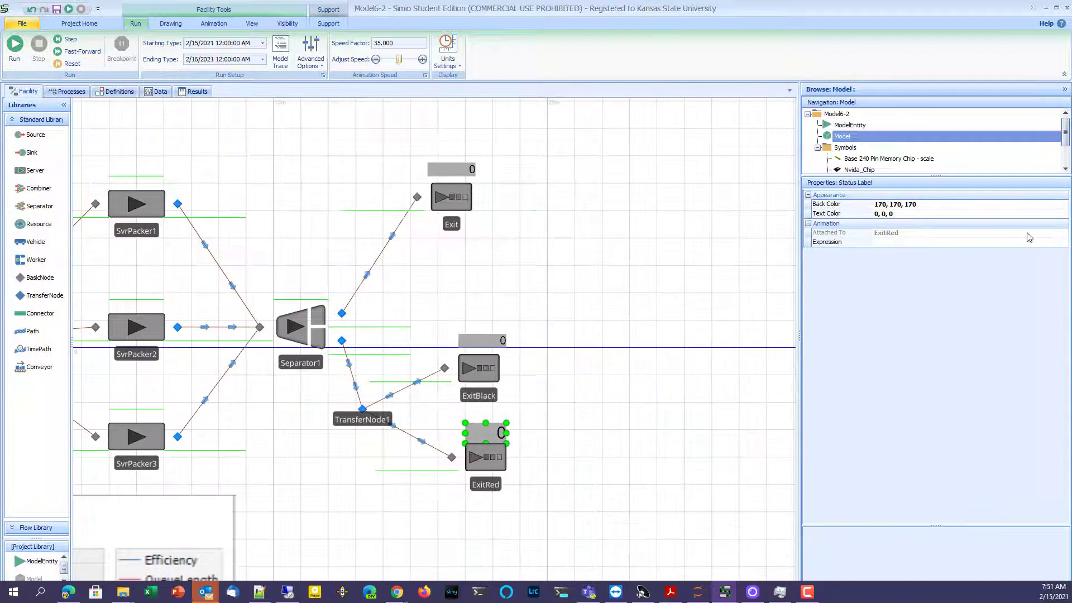
click(971, 243)
right_click(411, 338)
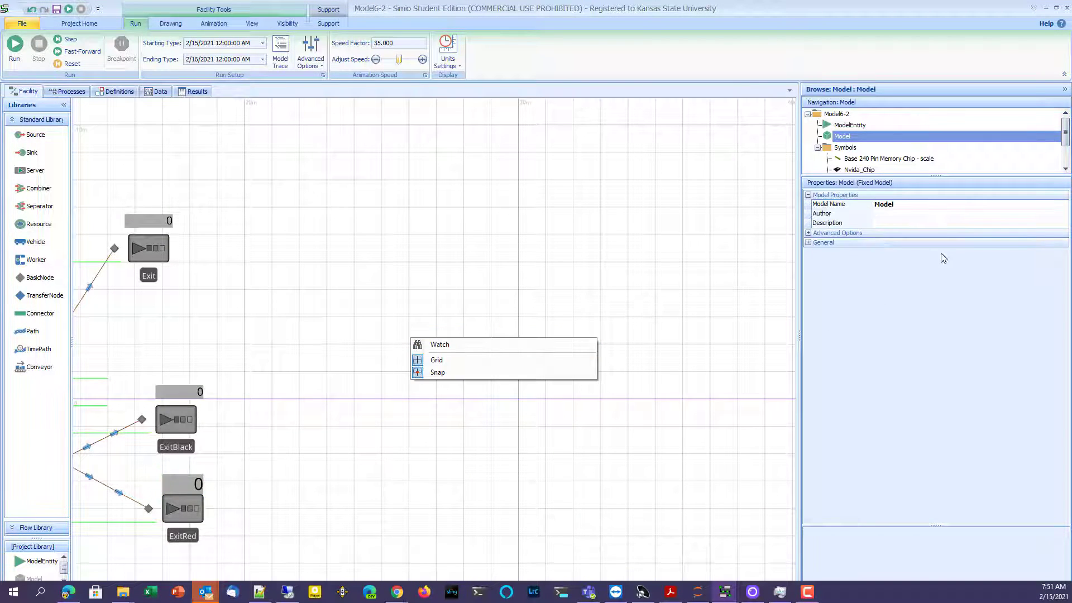
click(705, 327)
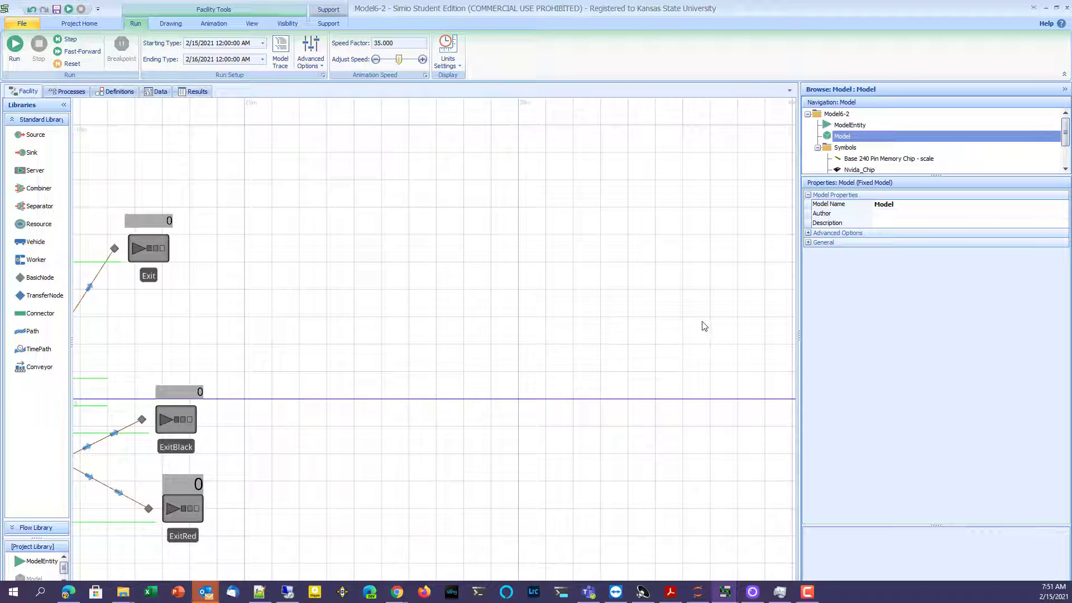
click(1066, 213)
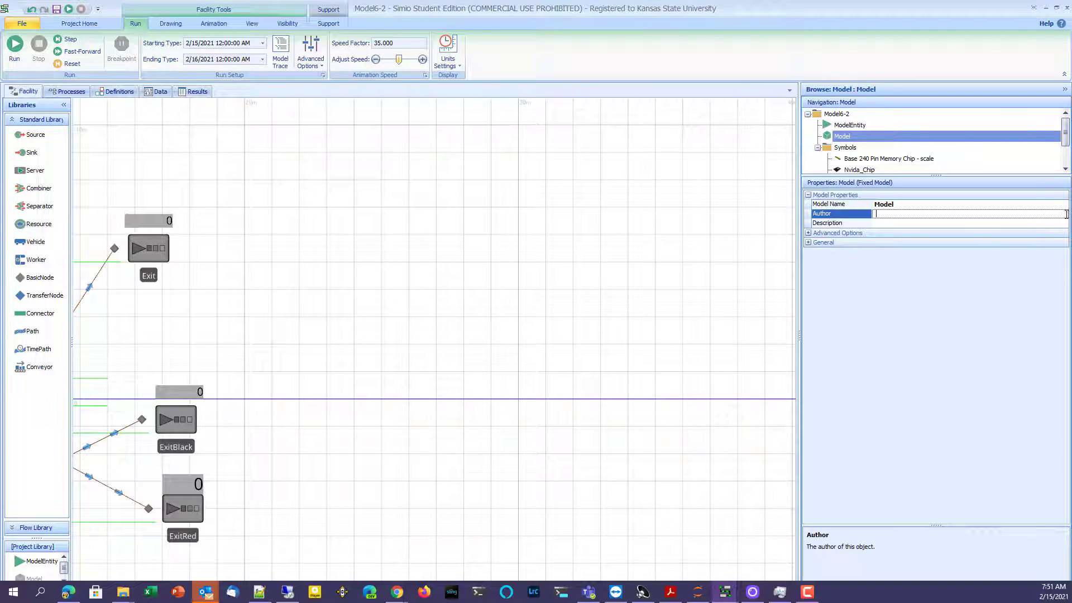
Set the ExitRed label's expression to InputBuffer.NumberEntered.
click(193, 486)
drag(336, 431, 737, 349)
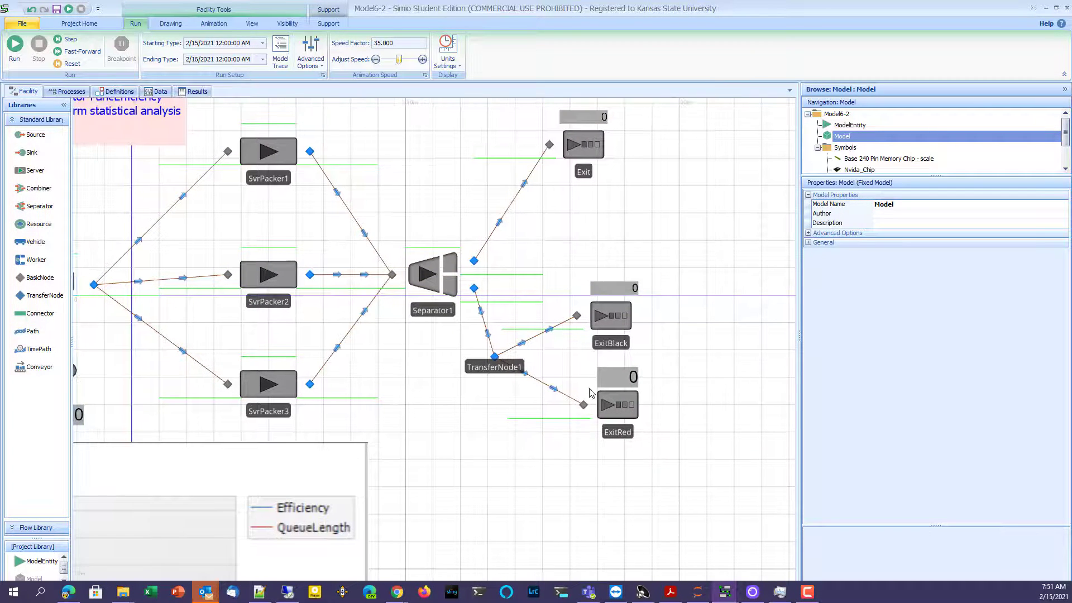
click(613, 386)
click(1040, 244)
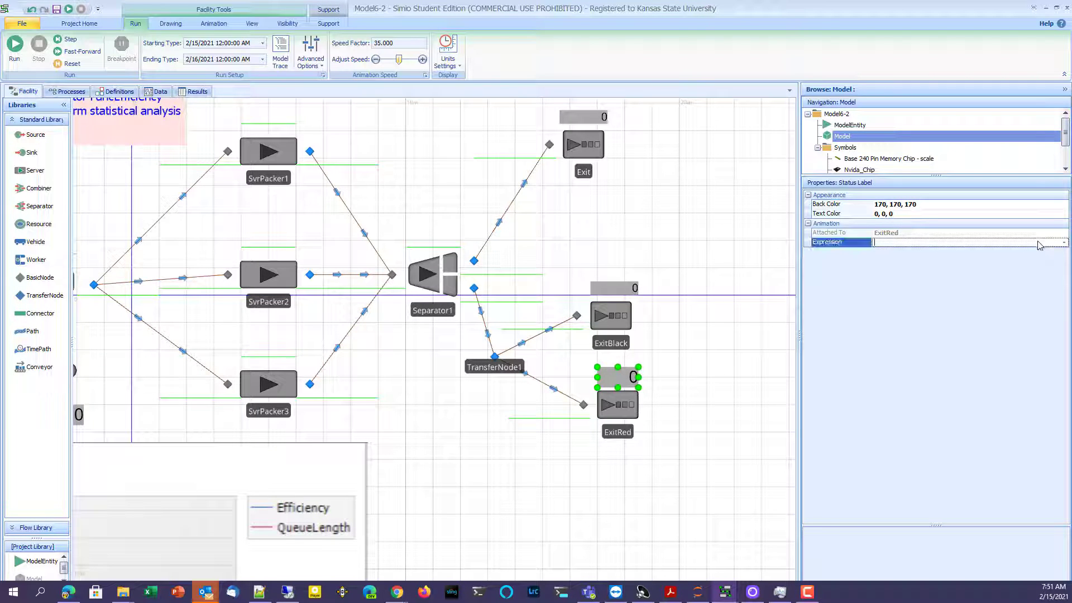
click(1064, 243)
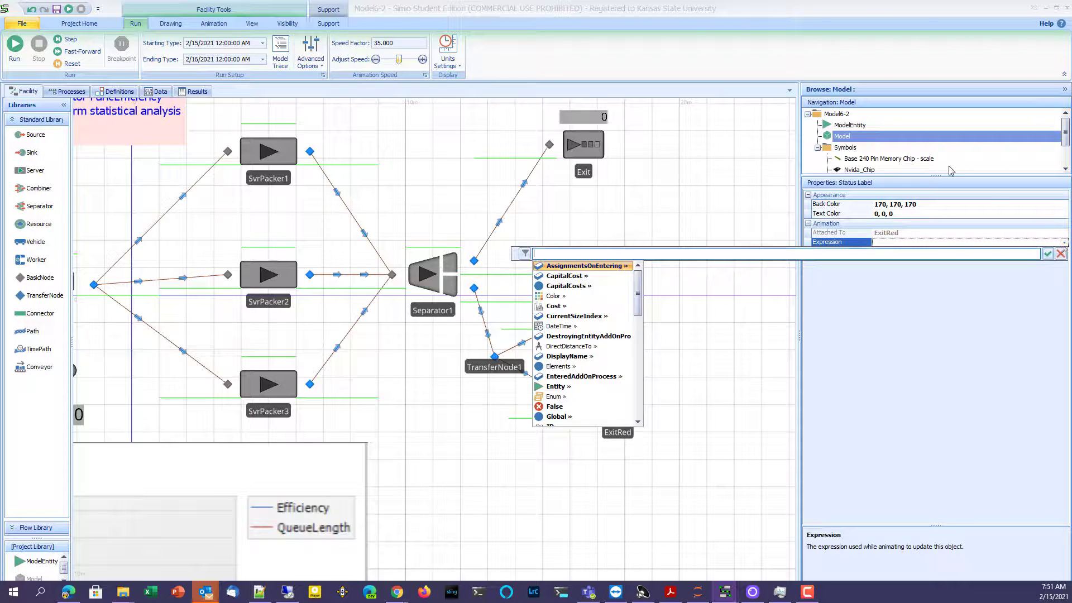
text(input)
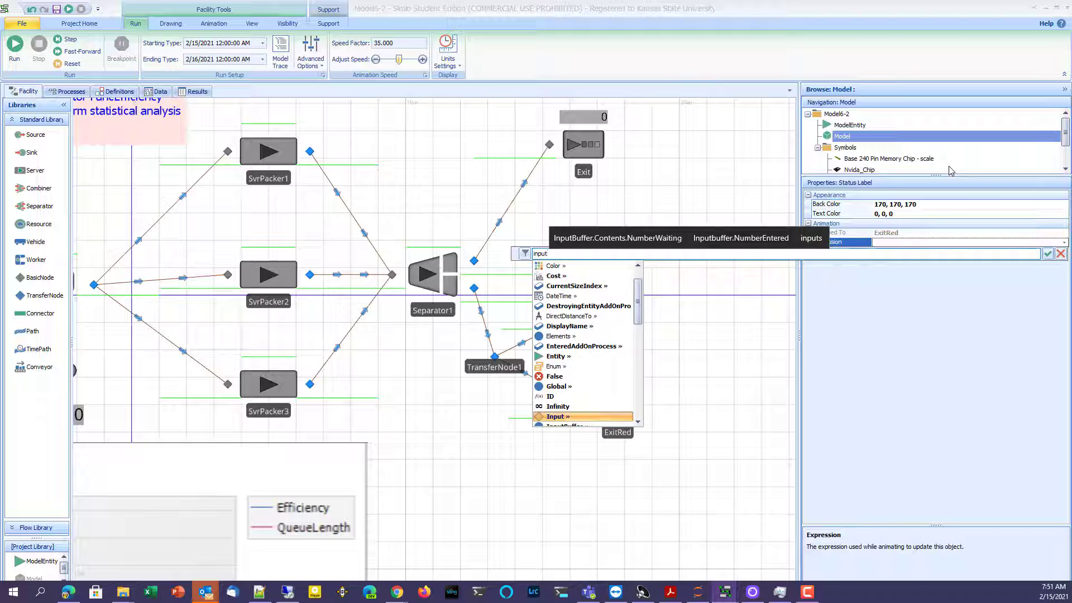
text(b.)
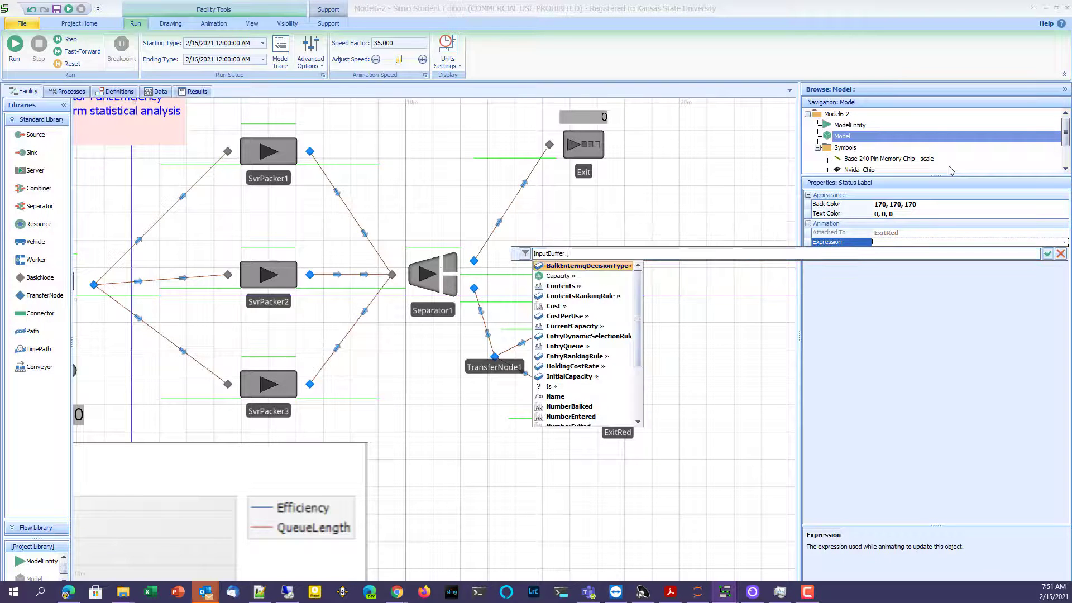
text(num)
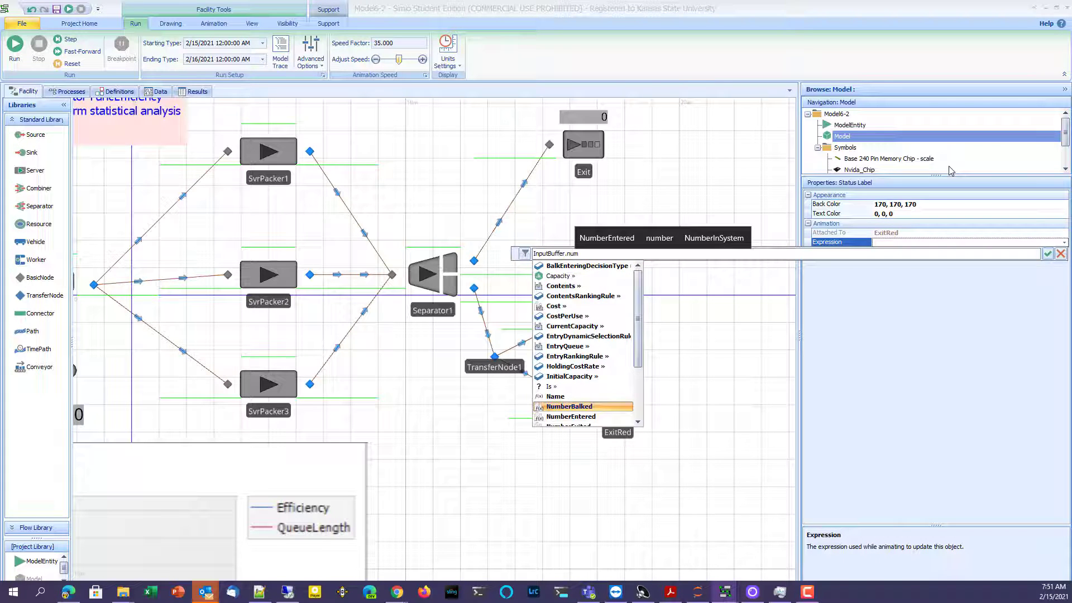
key(Down)
key(Return)
key(Return)
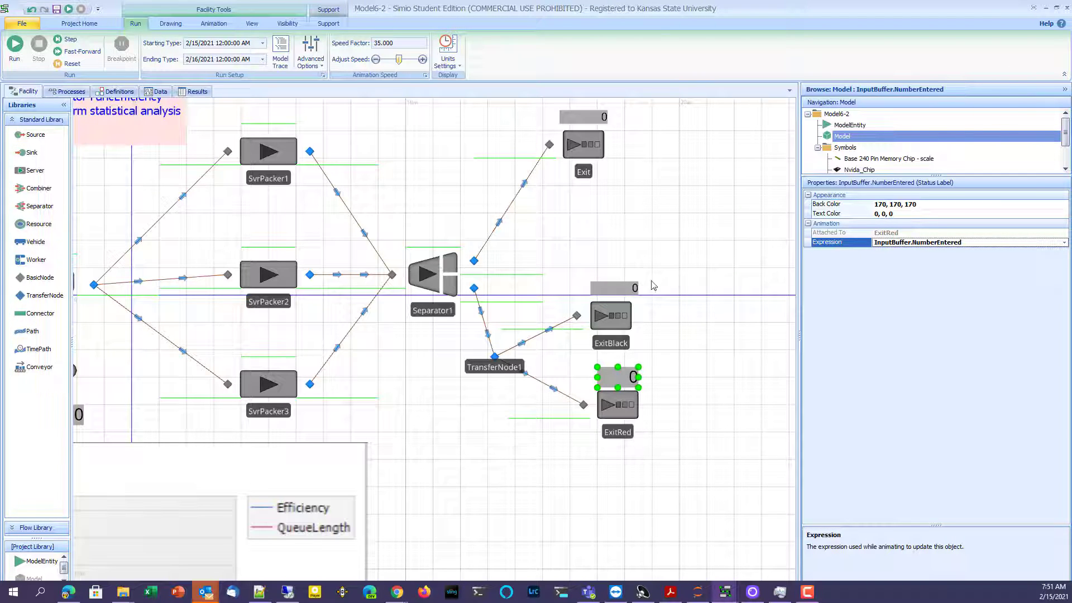
Give the ExitBlack and ExitRed labels a light peach background.
ctrl+click(630, 290)
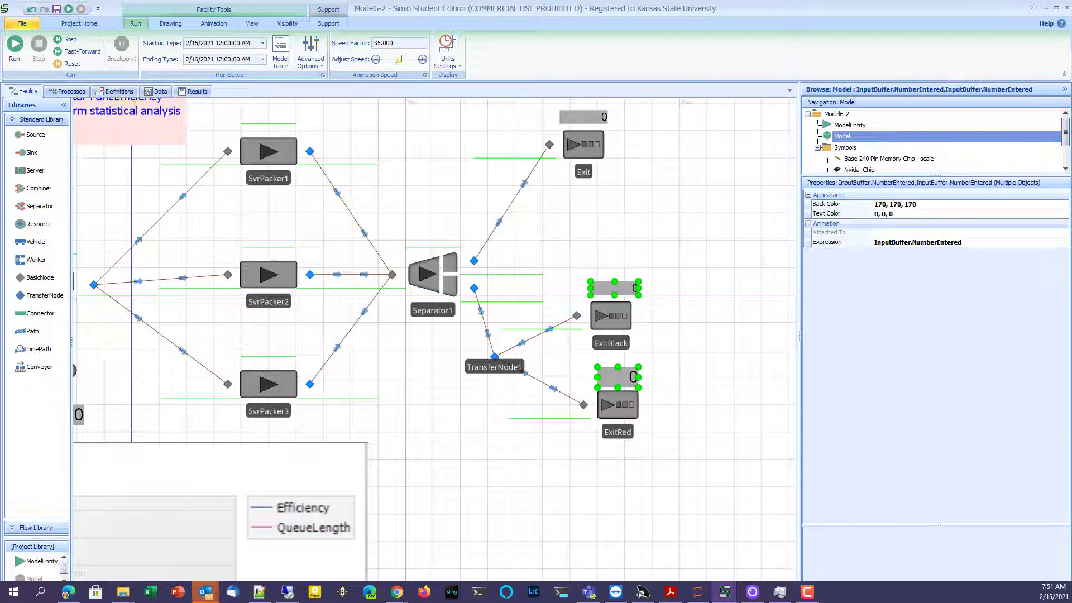
click(1064, 206)
click(1064, 204)
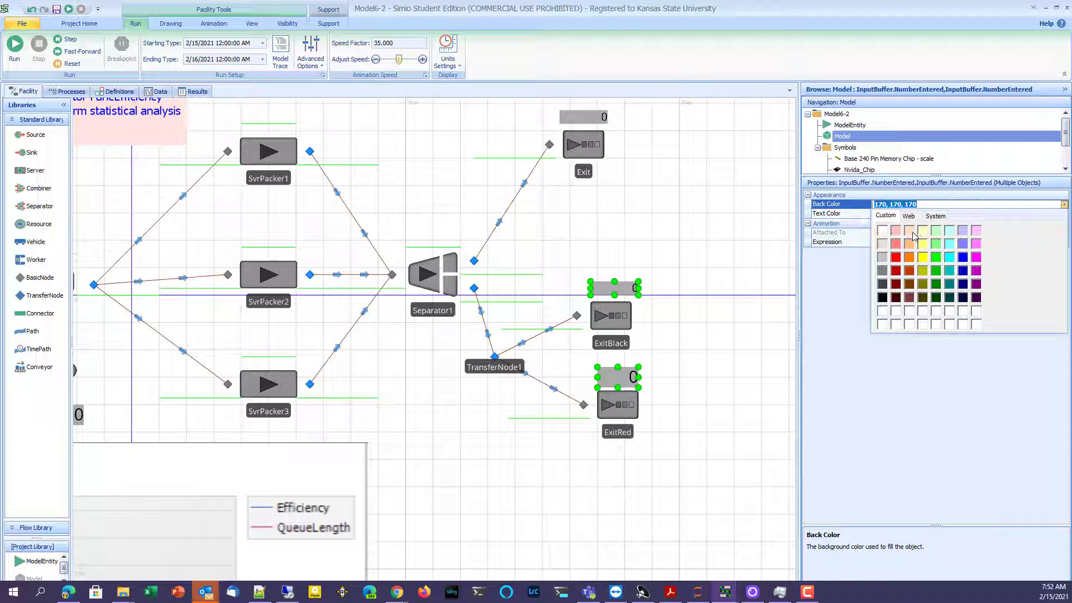
click(911, 232)
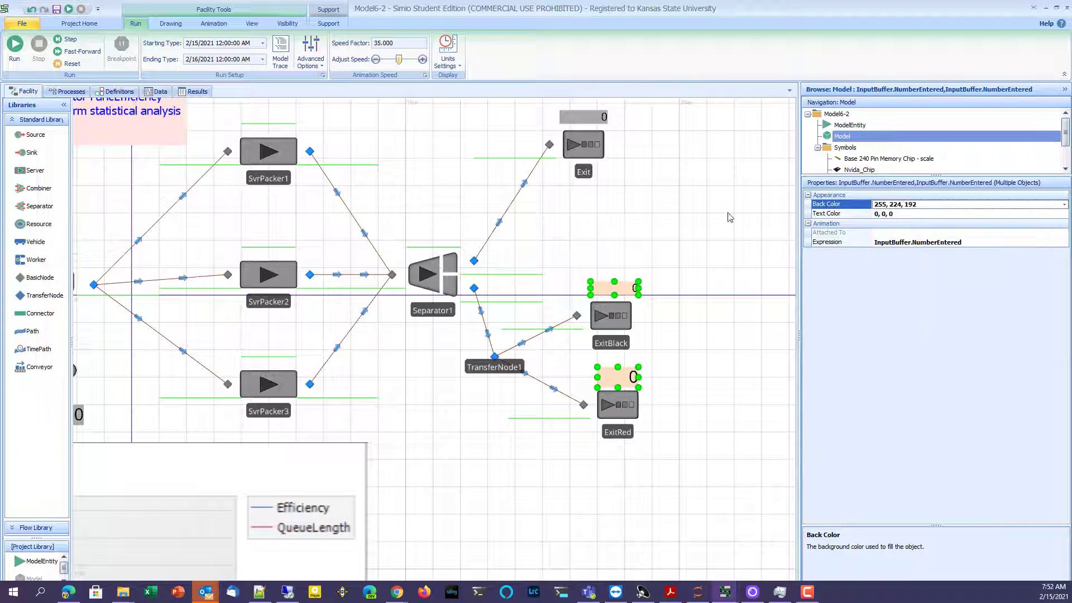
Give the Exit label a dark purple (64, 0, 64) background and white text.
click(593, 120)
click(1064, 205)
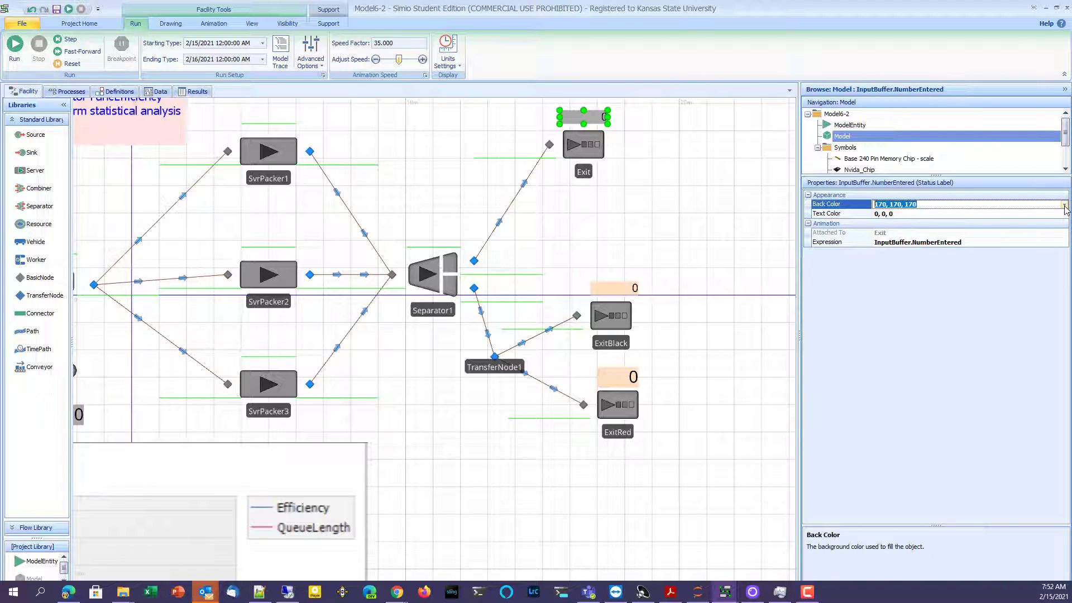
click(1064, 204)
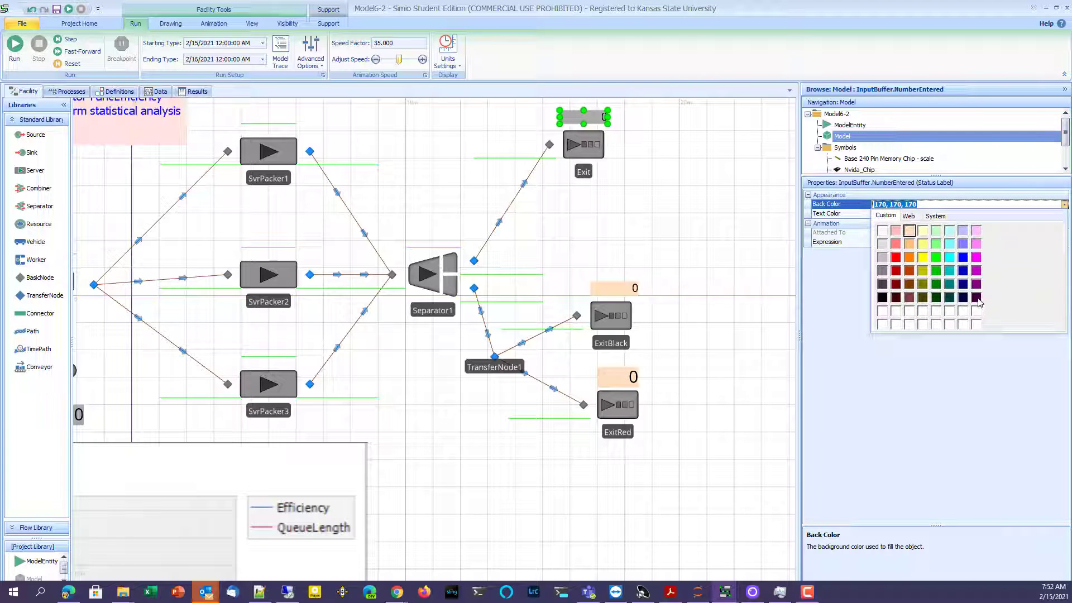
click(976, 297)
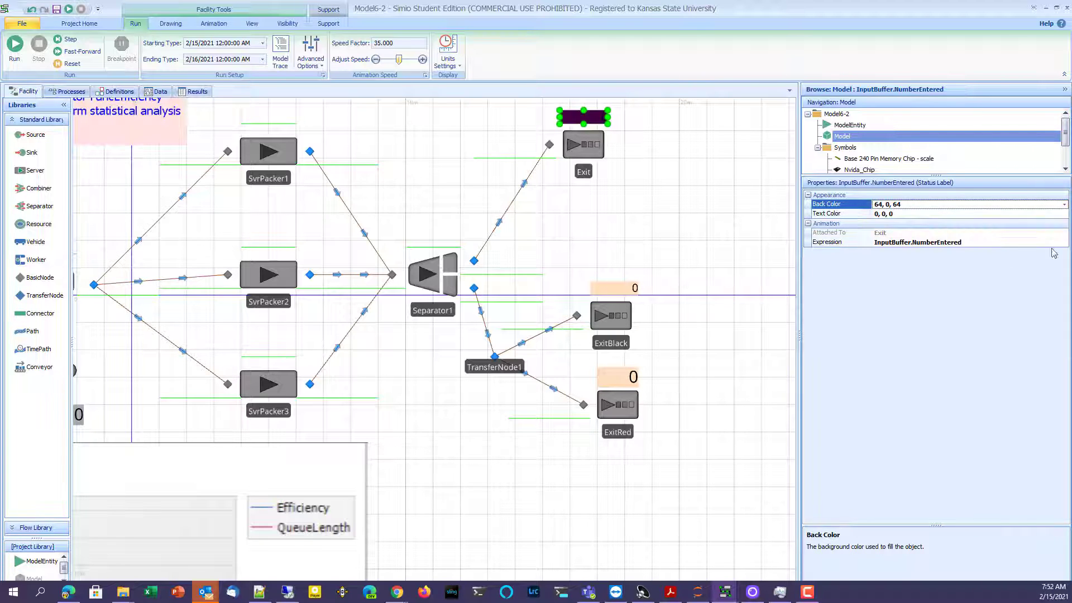
click(1064, 214)
click(1064, 213)
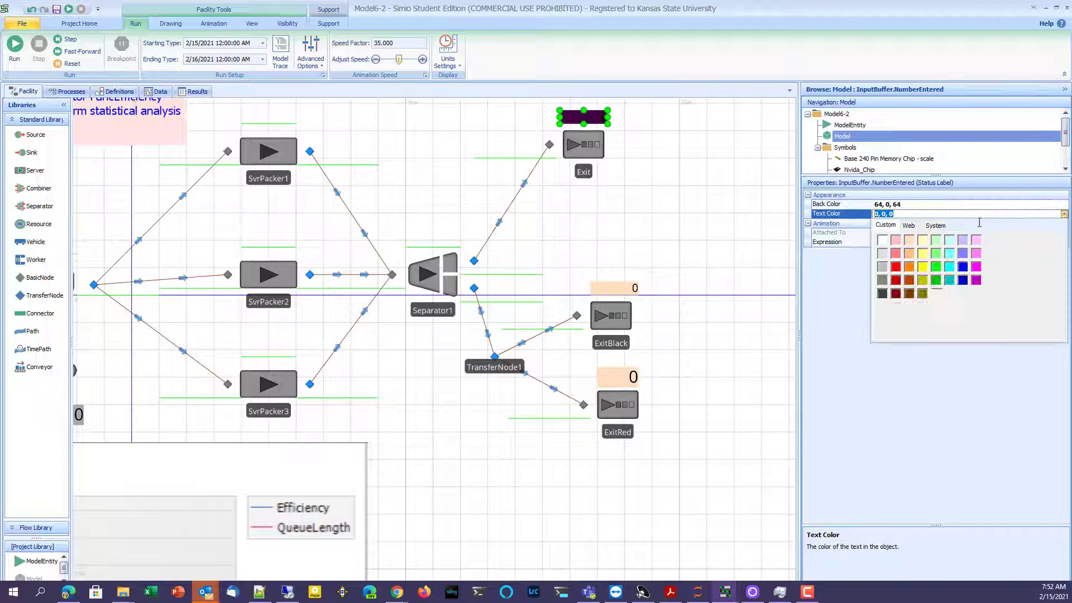
click(883, 240)
click(748, 230)
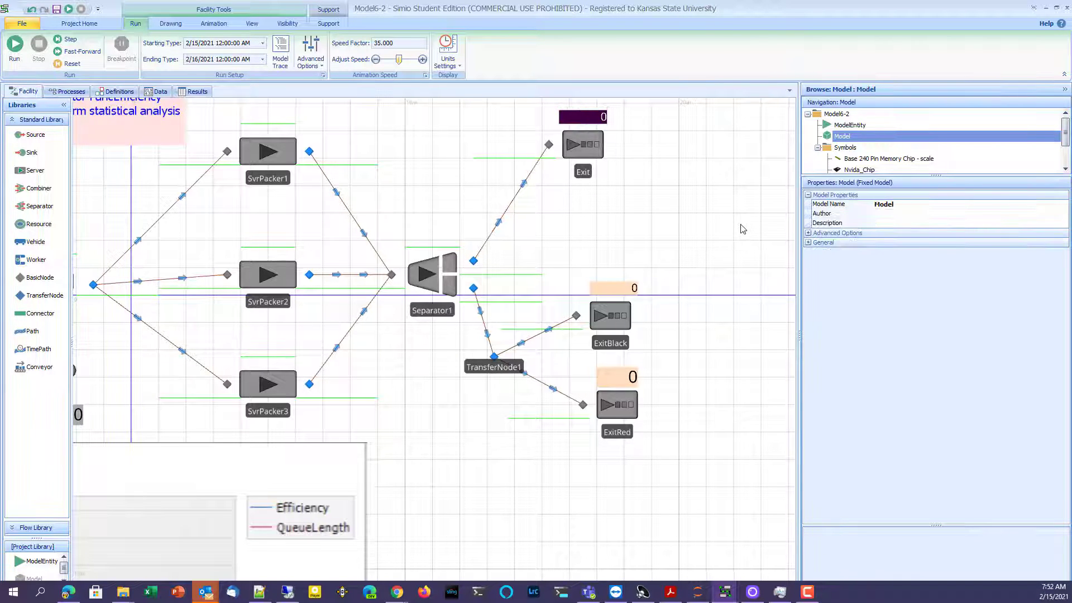
Enlarge the ExitBlack status label slightly.
drag(664, 217, 687, 254)
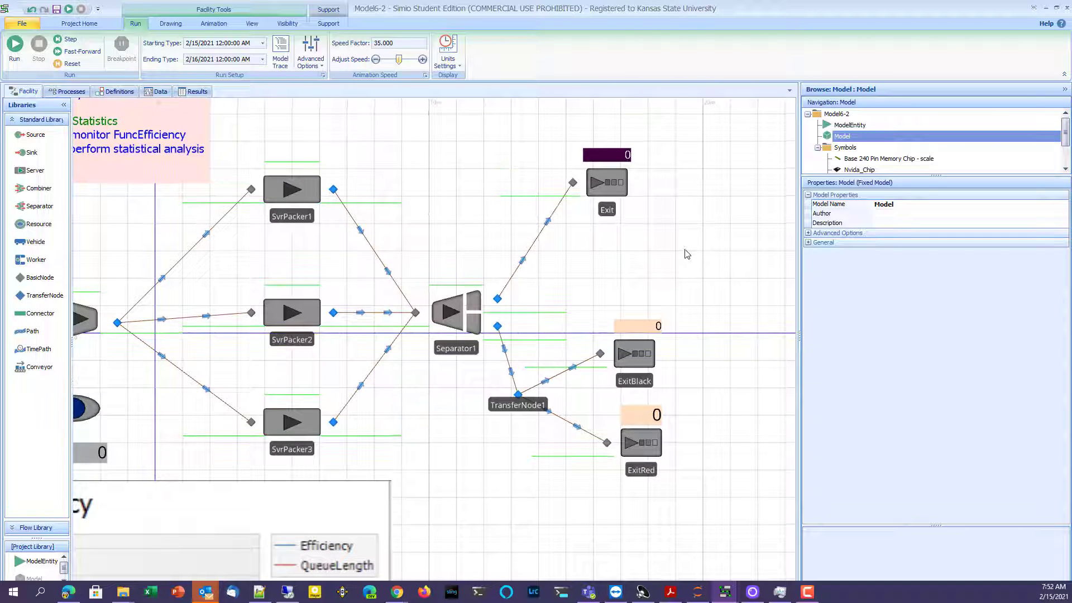
click(655, 326)
drag(658, 334, 659, 339)
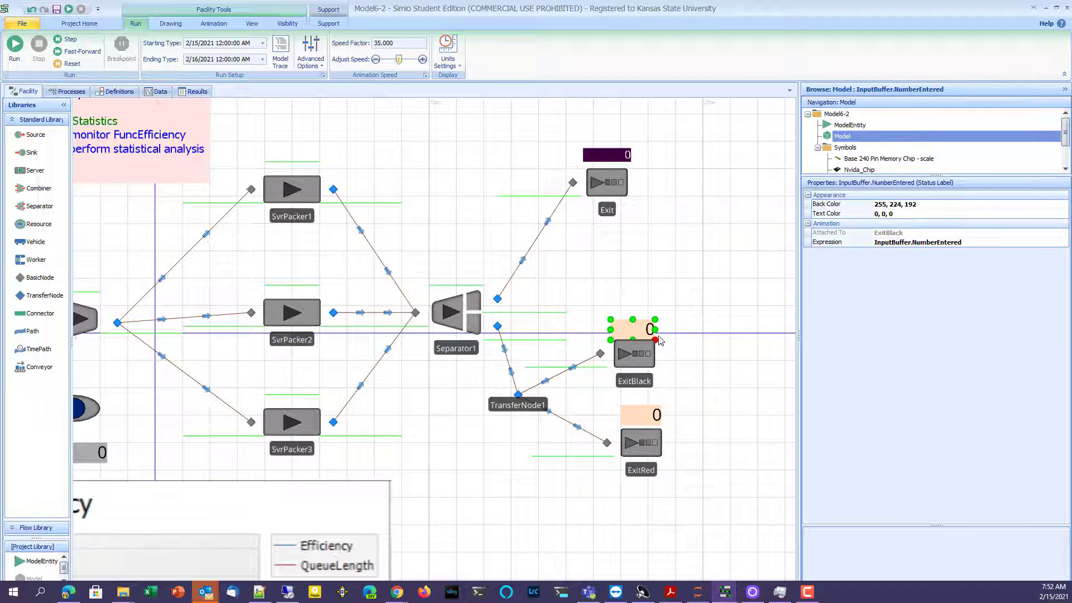
Deselect the ExitBlack label and start the simulation so the Exit, ExitBlack and ExitRed labels count entries.
click(612, 242)
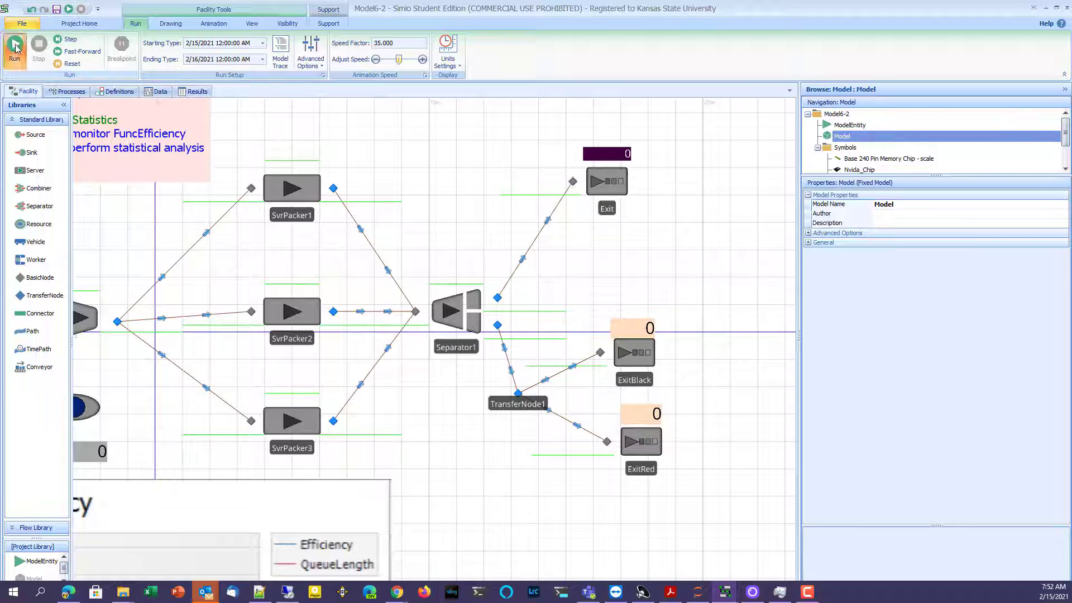
click(16, 48)
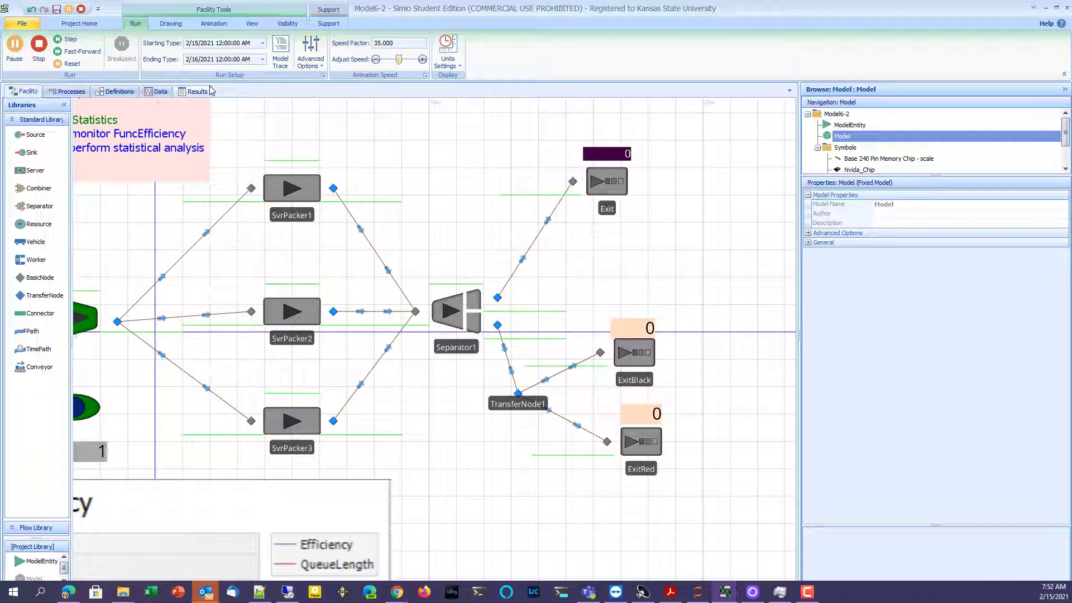